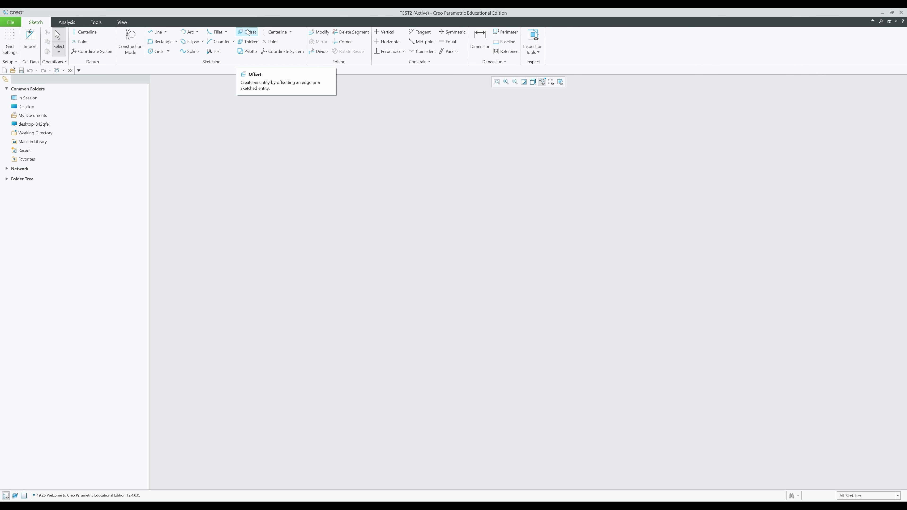
- Draw an axis-ends ellipse and move its width and height dimensions clear of it
click(202, 42)
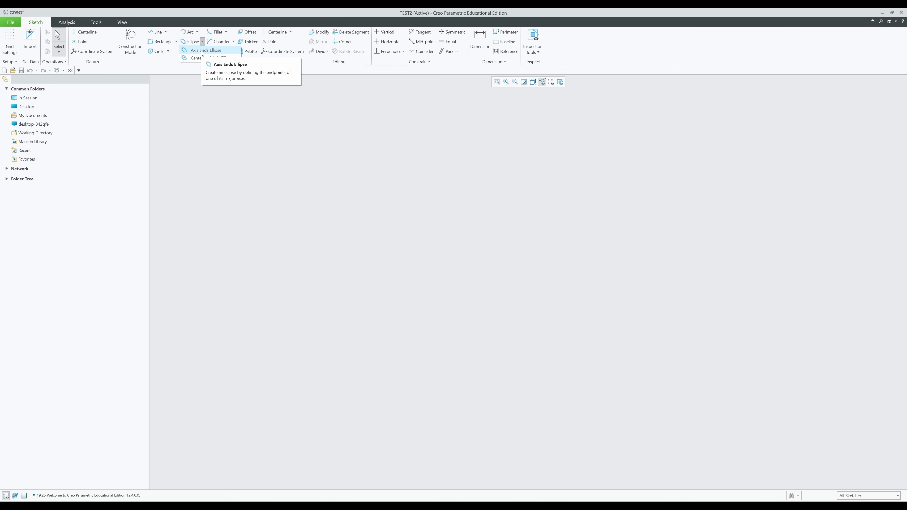
click(201, 51)
click(383, 195)
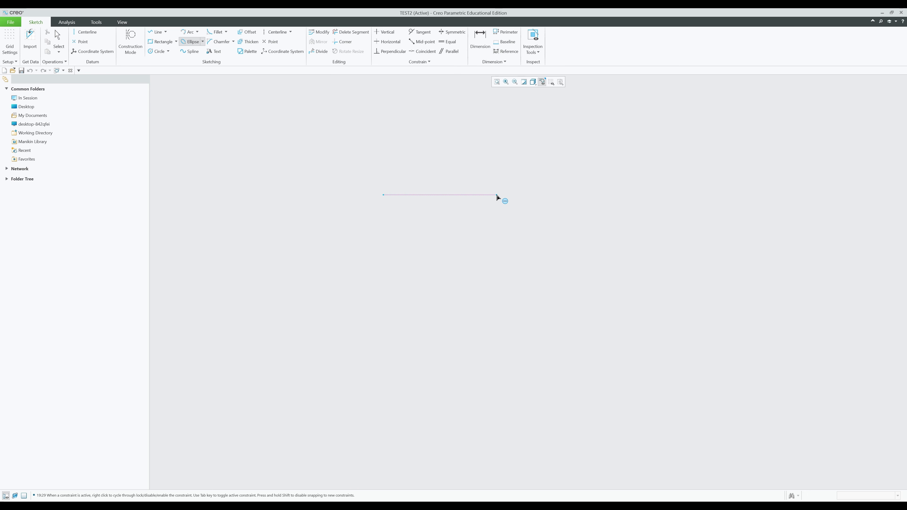
click(496, 194)
click(539, 217)
middle_click(539, 217)
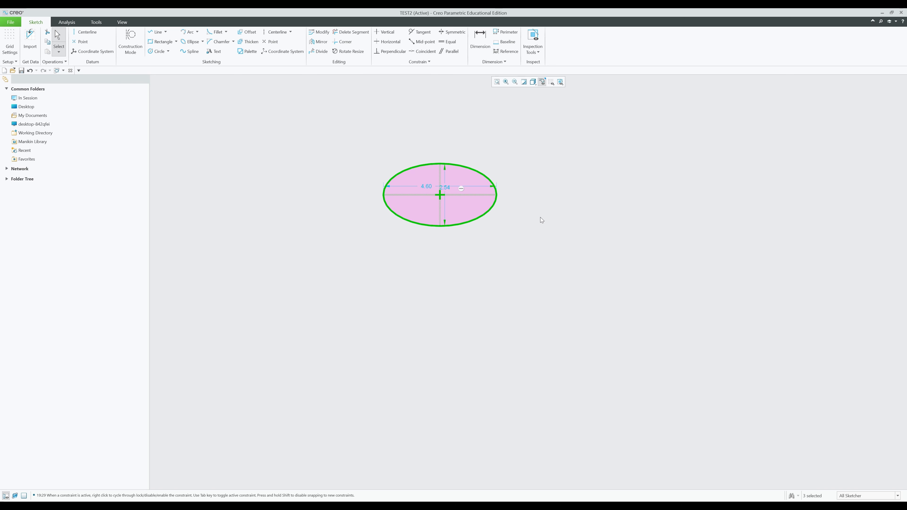
click(540, 216)
drag(426, 186, 431, 140)
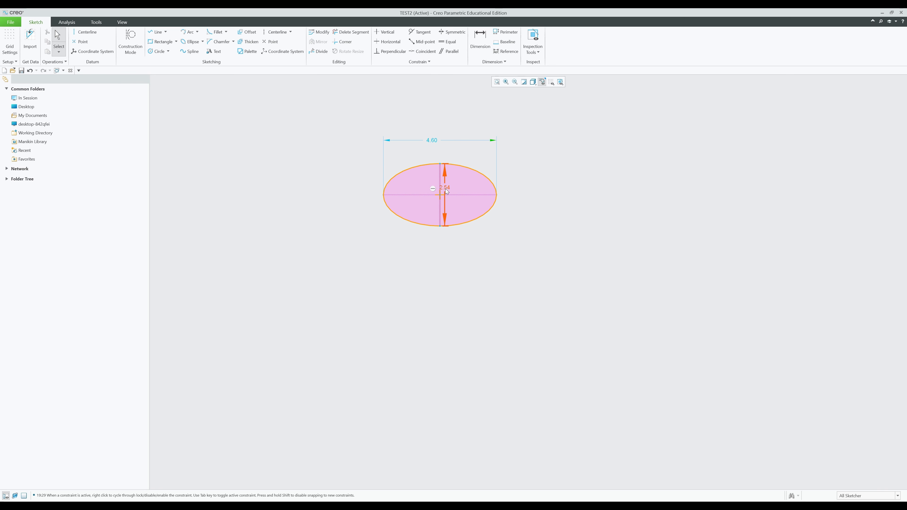
drag(446, 192, 524, 188)
- Set the ellipse's height to 2.00 and its width to 6.00
double_click(524, 188)
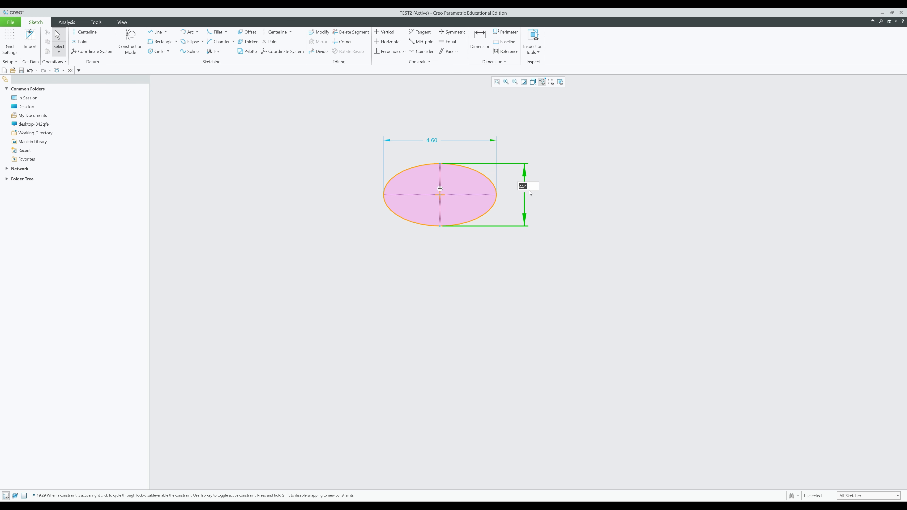
text(2)
key(Return)
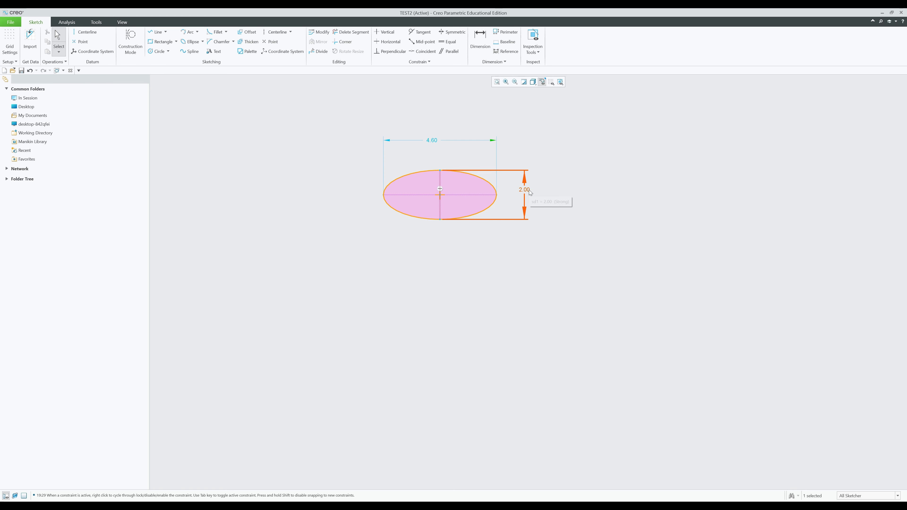
double_click(436, 137)
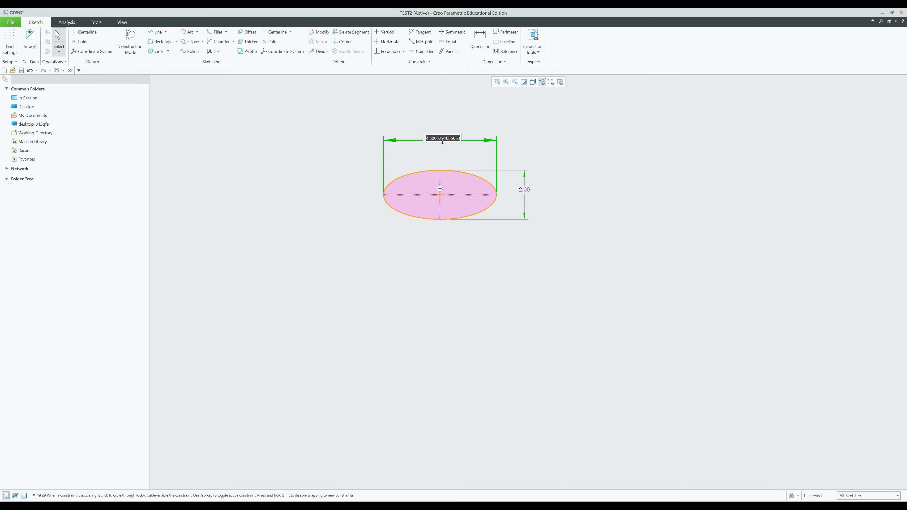
text(6)
key(Return)
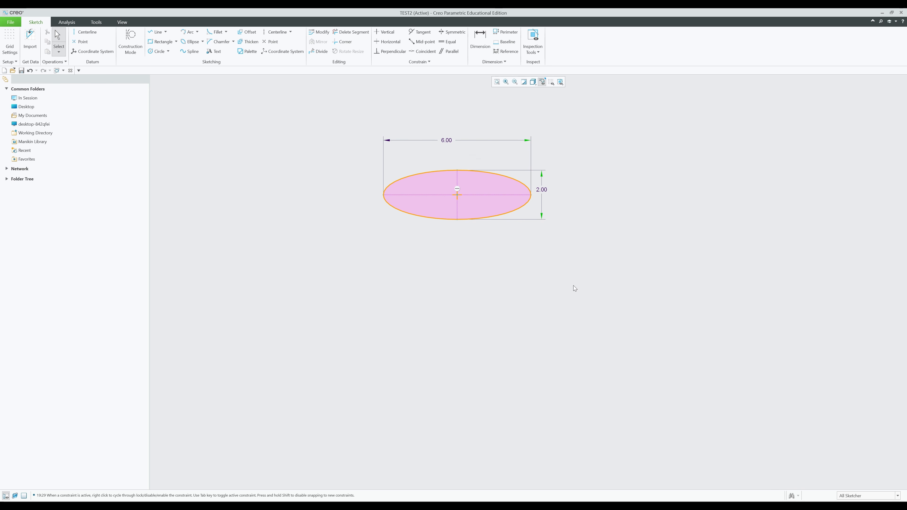
middle_drag(556, 268, 492, 285)
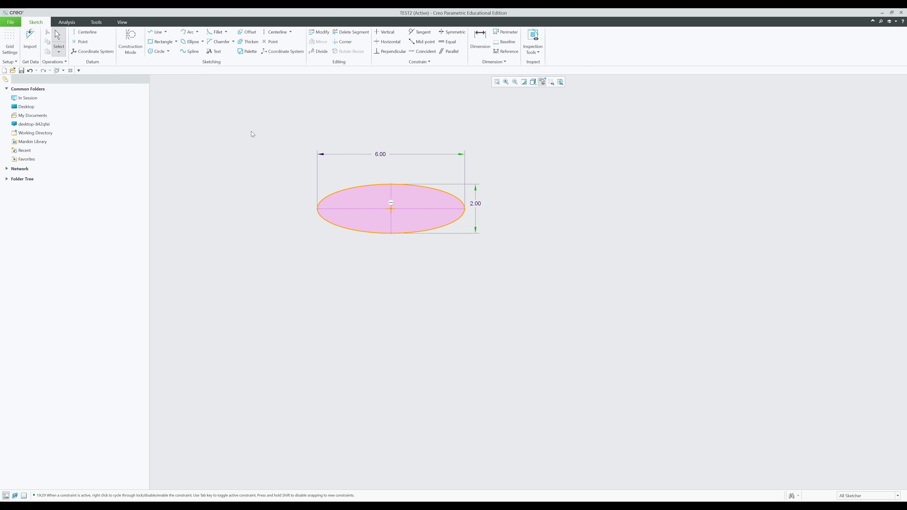
click(202, 41)
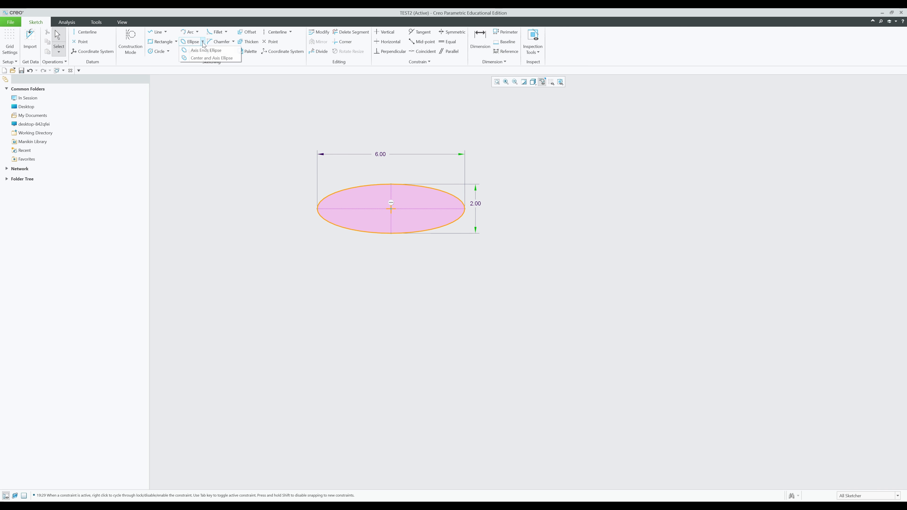
- Draw a center-and-axis ellipse below the first one
click(206, 59)
click(207, 59)
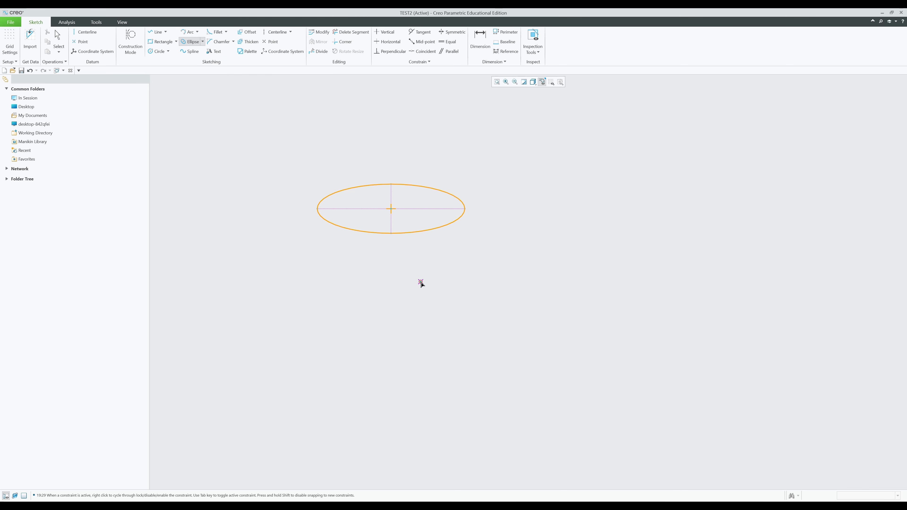
click(446, 274)
click(485, 299)
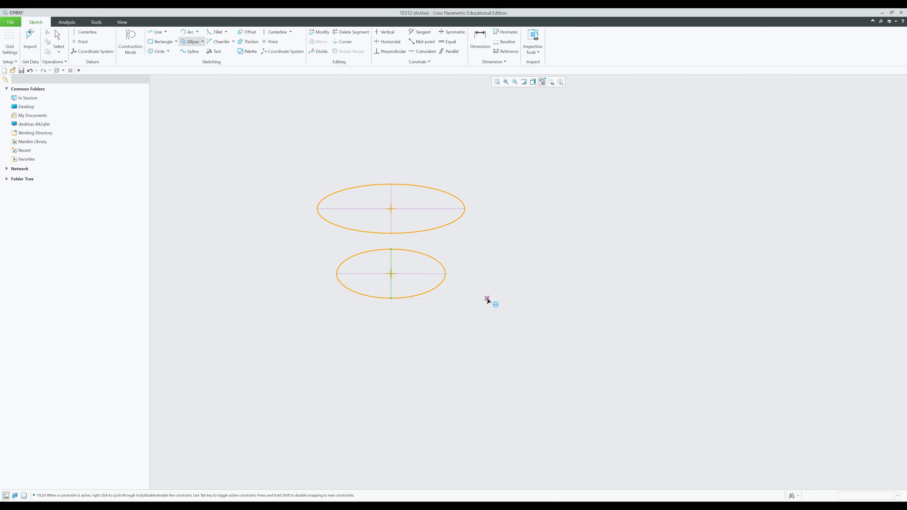
middle_click(487, 300)
- Set the lower ellipse's width to 6.00 and the spacing between the ellipses to 3.00
double_click(379, 267)
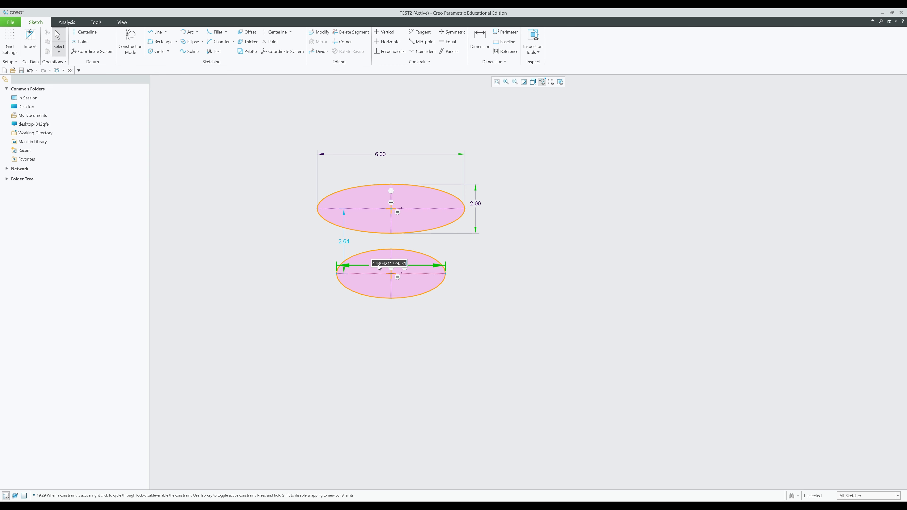
text(6)
key(Return)
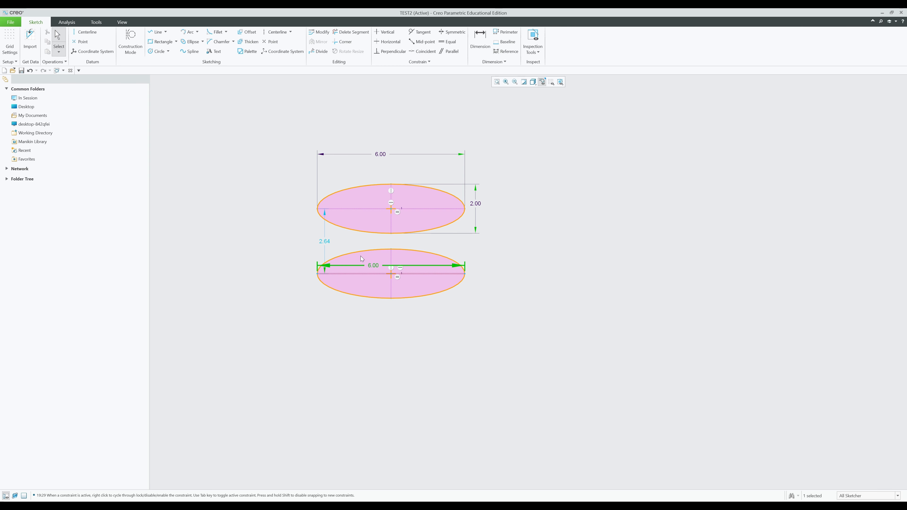
double_click(326, 242)
text(3)
key(Return)
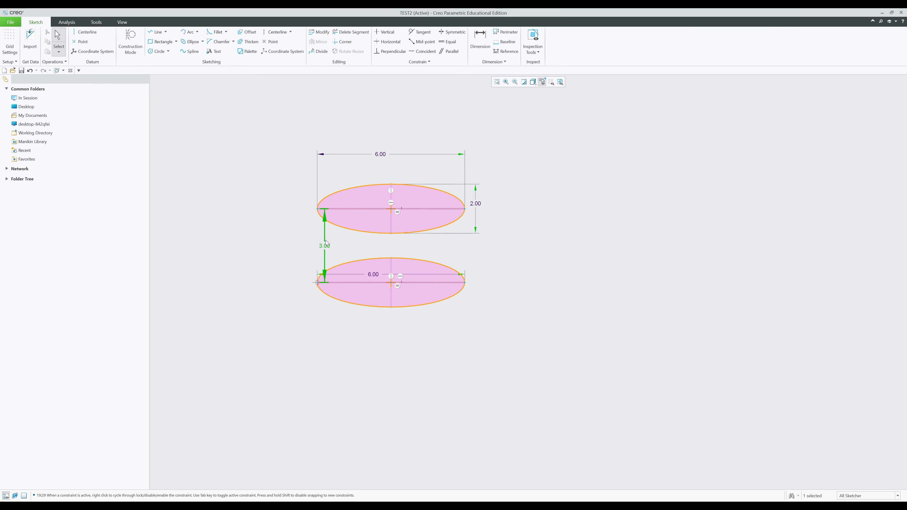
click(529, 282)
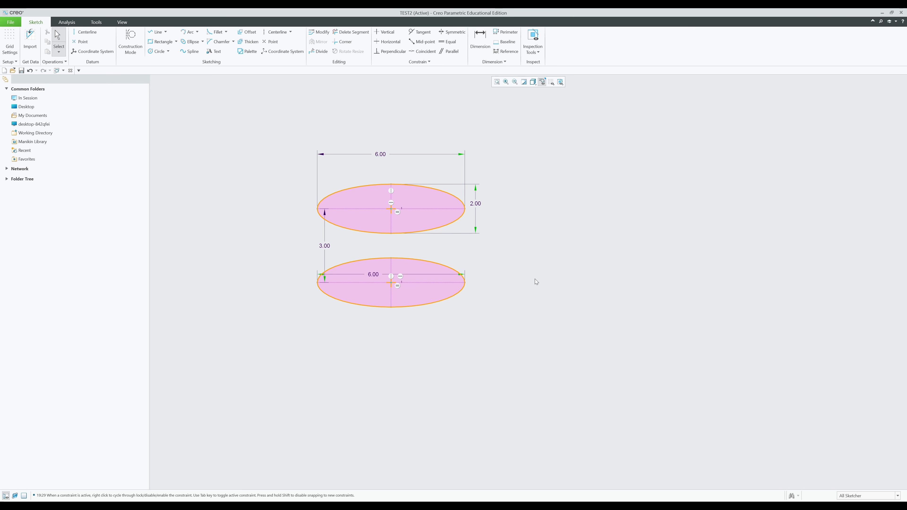
middle_drag(536, 279, 461, 267)
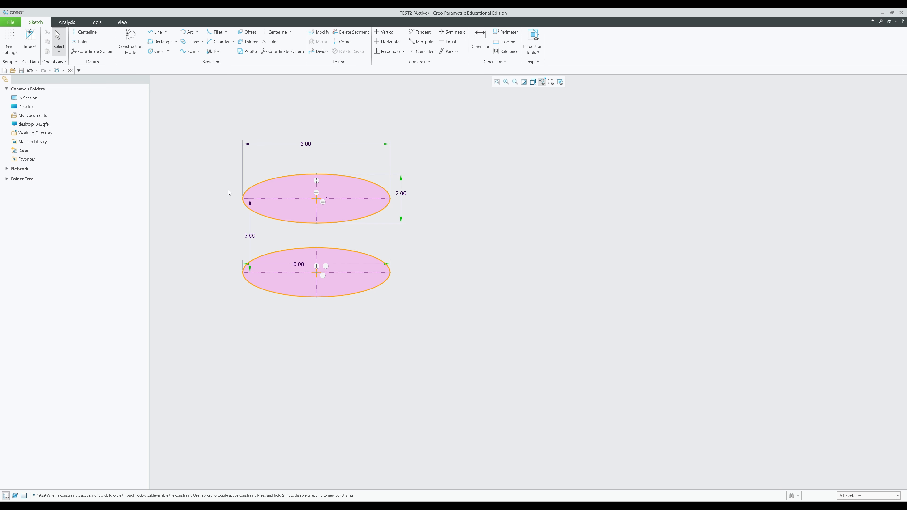
- Draw a nine-point wavy spline to the right of the upper ellipse
click(191, 52)
click(484, 183)
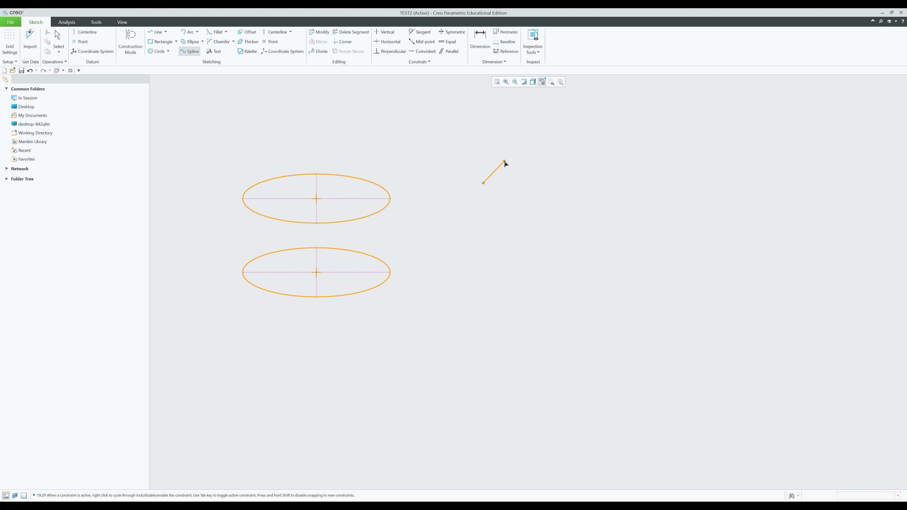
click(522, 154)
click(572, 171)
click(621, 146)
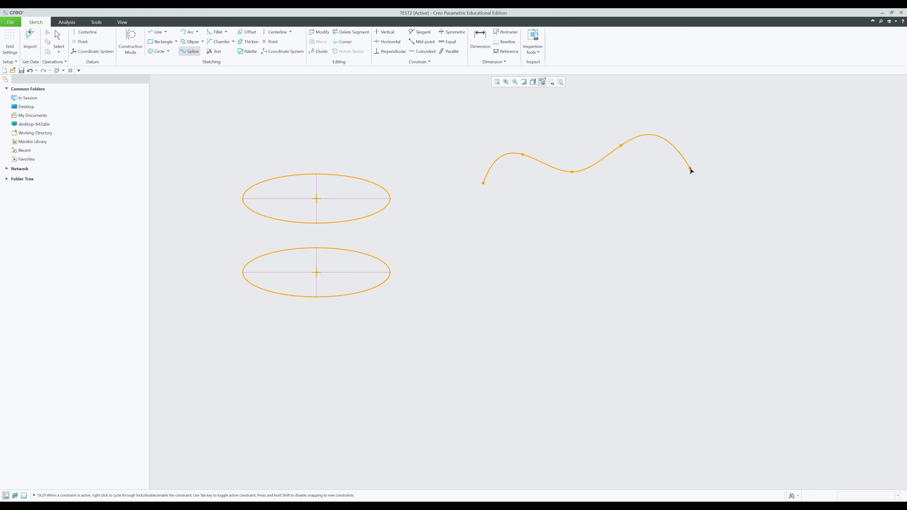
click(668, 152)
click(708, 132)
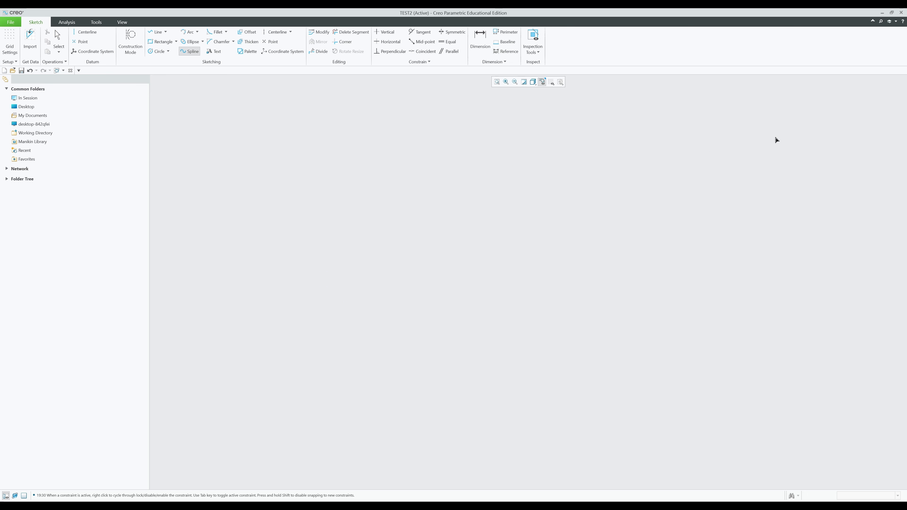
click(776, 137)
click(842, 116)
click(878, 125)
middle_click(819, 183)
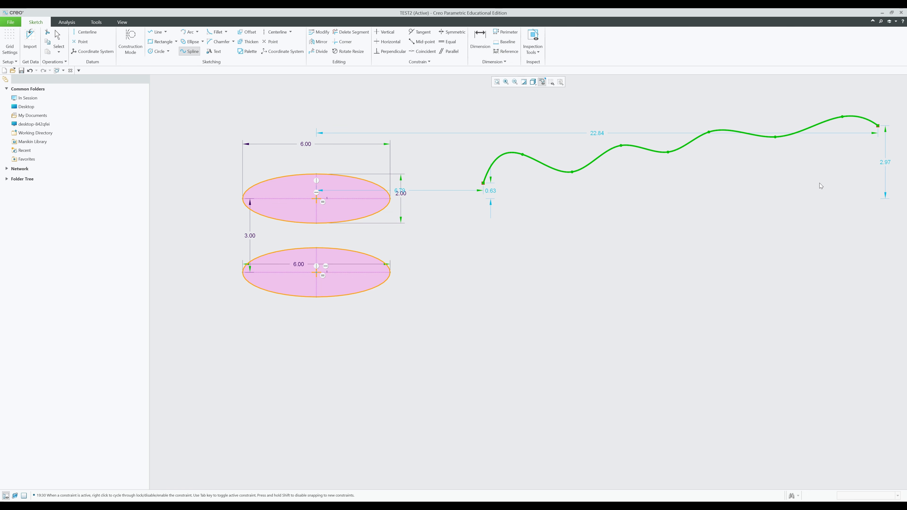
middle_click(819, 183)
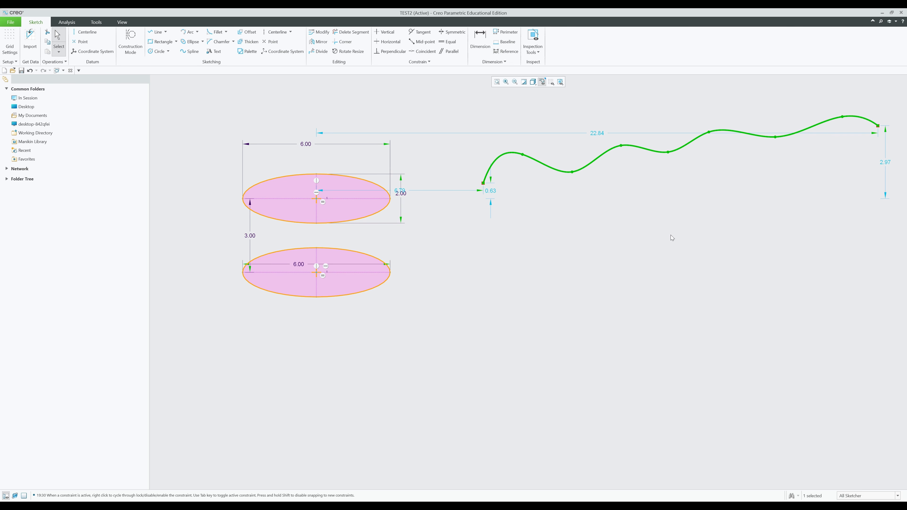
- Draw a second, six-point wavy spline below the first one
click(189, 51)
click(473, 254)
click(535, 222)
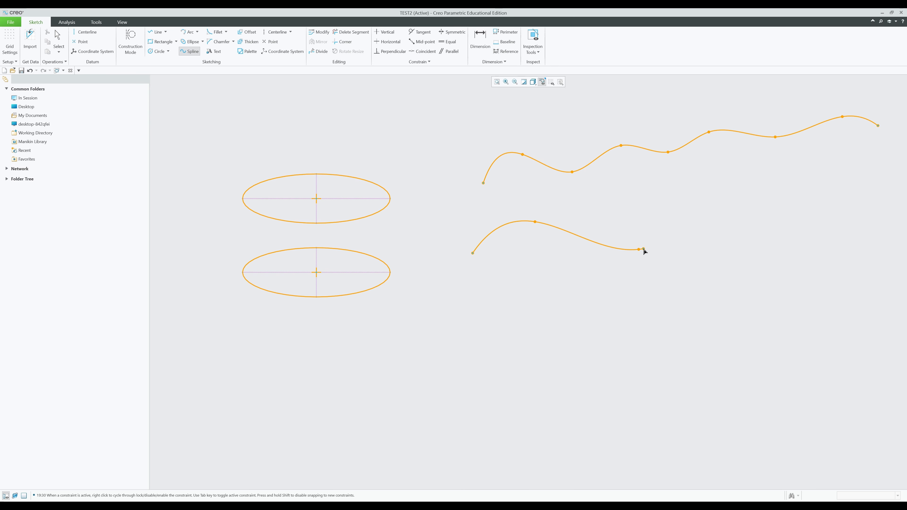
click(639, 249)
click(715, 211)
click(775, 195)
click(831, 198)
middle_click(820, 223)
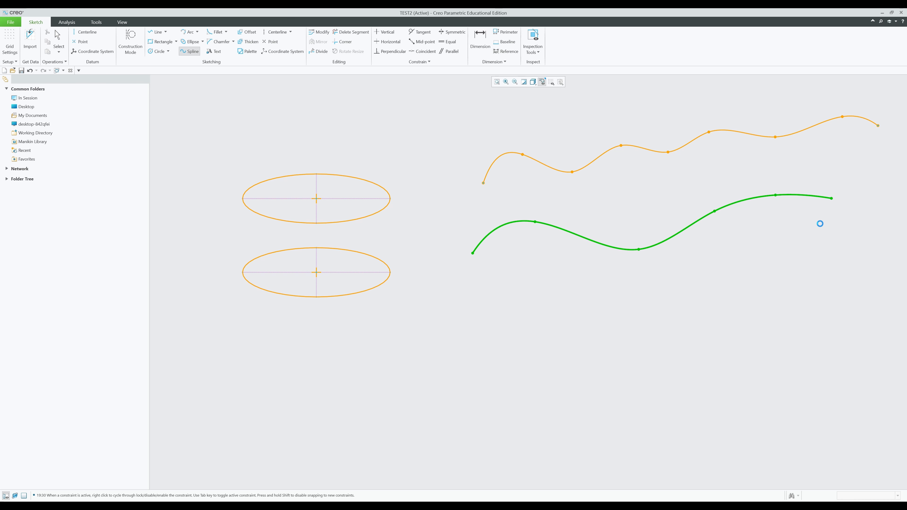
click(805, 259)
middle_click(789, 270)
middle_click(779, 288)
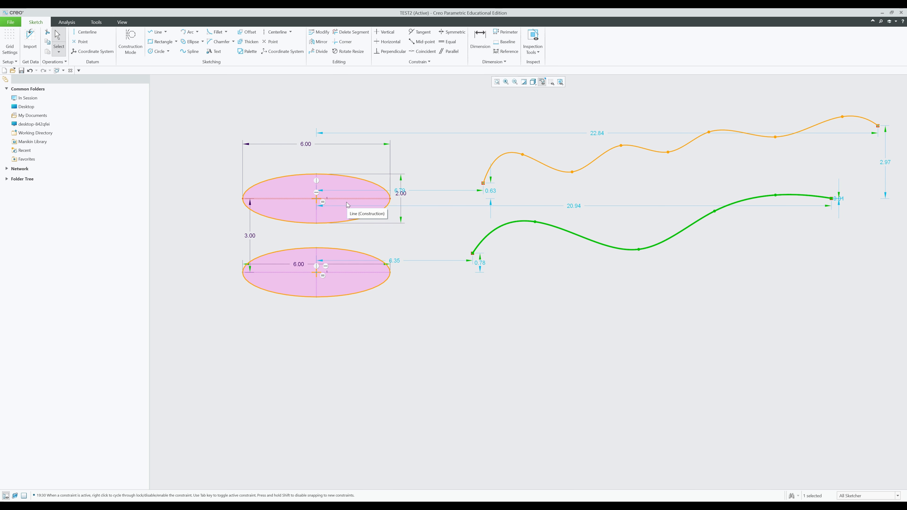
scroll(357, 218, down, 1)
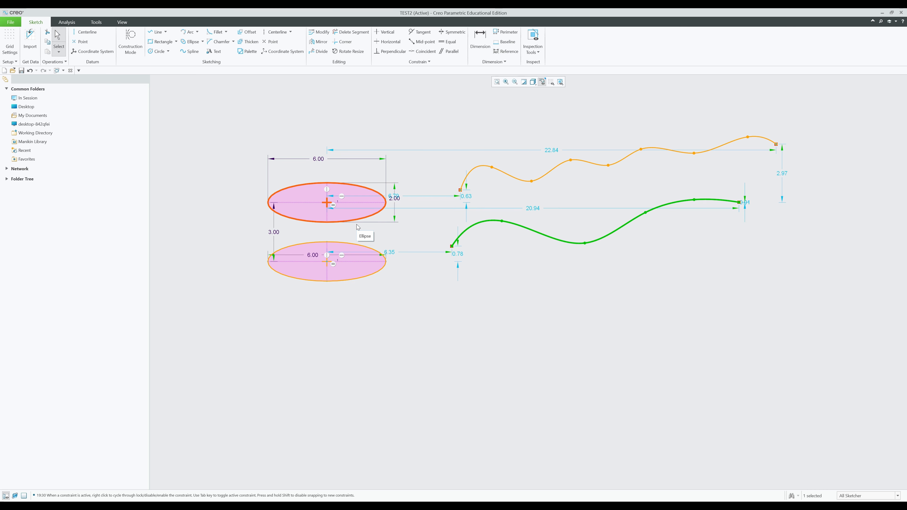
click(671, 284)
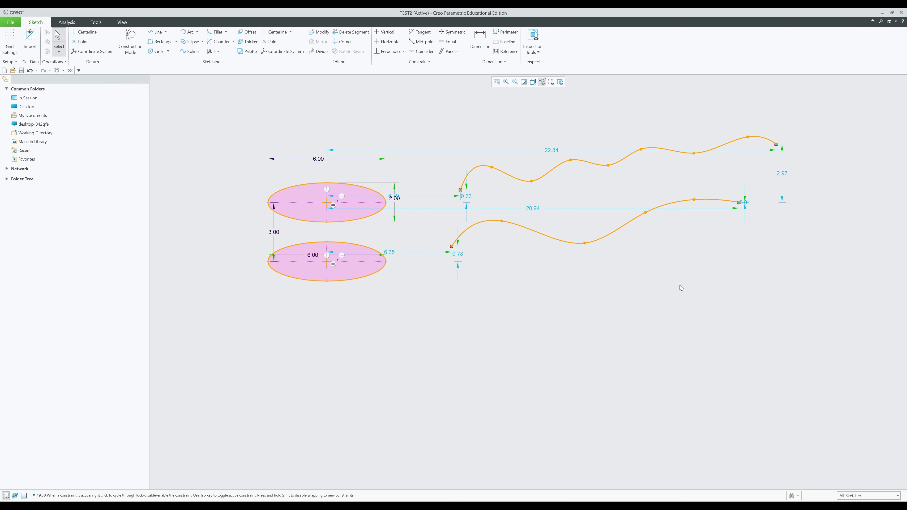
middle_drag(679, 285, 632, 290)
- Sketch a horizontal line in the empty space right of the splines and set its length to 7.00
scroll(521, 257, down, 1)
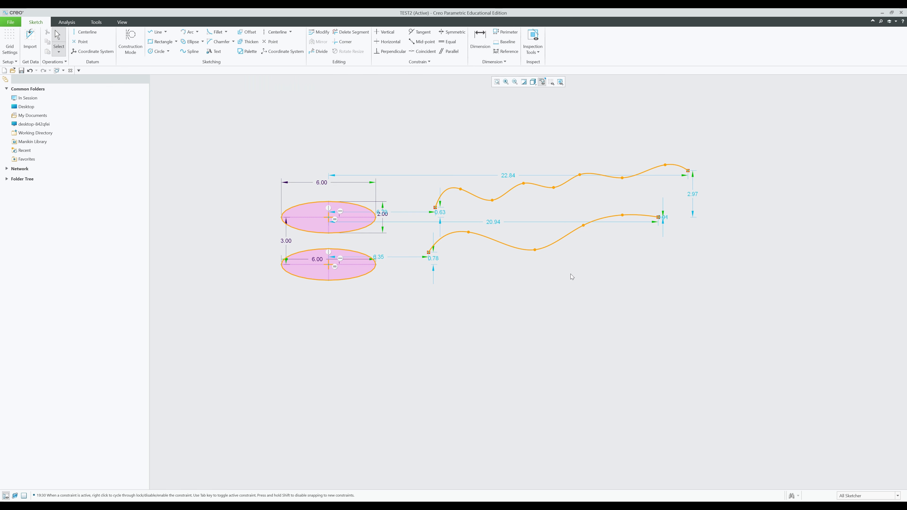
scroll(570, 277, down, 1)
shift+middle_drag(646, 293, 386, 291)
scroll(603, 229, up, 2)
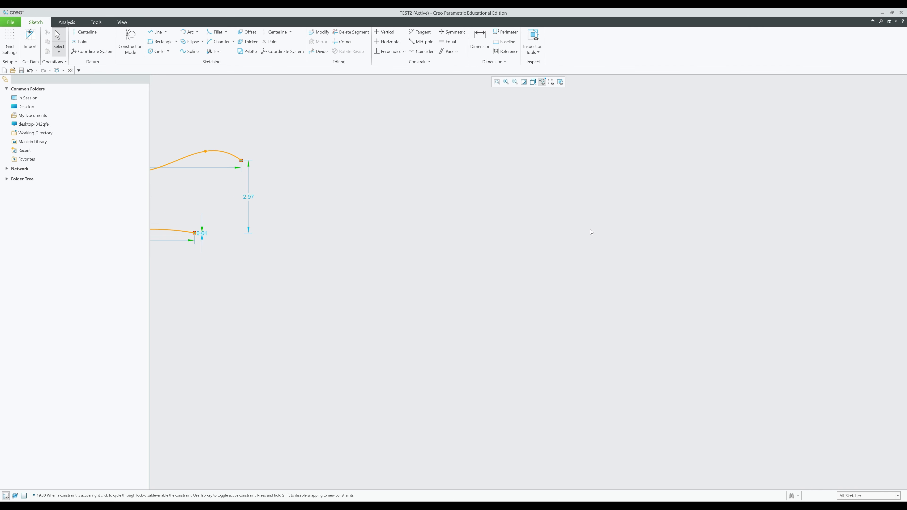
click(157, 32)
click(441, 196)
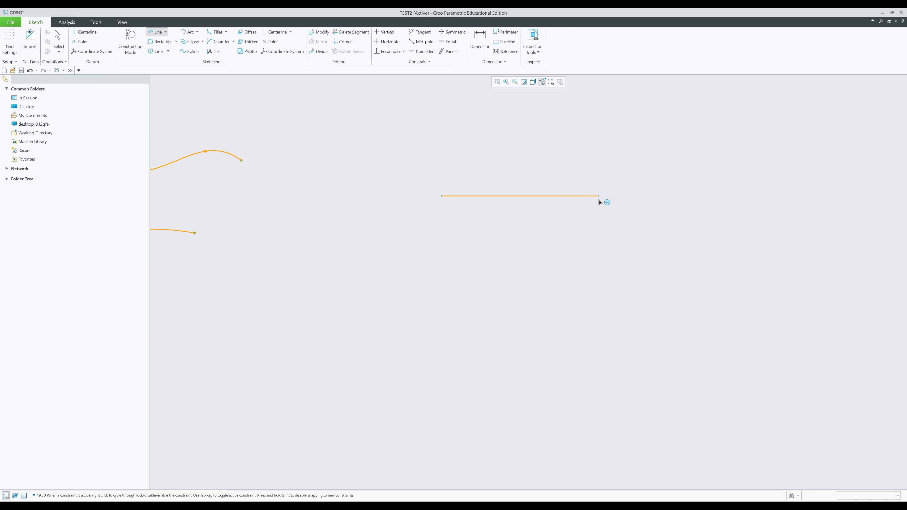
click(619, 196)
middle_click(644, 225)
click(507, 157)
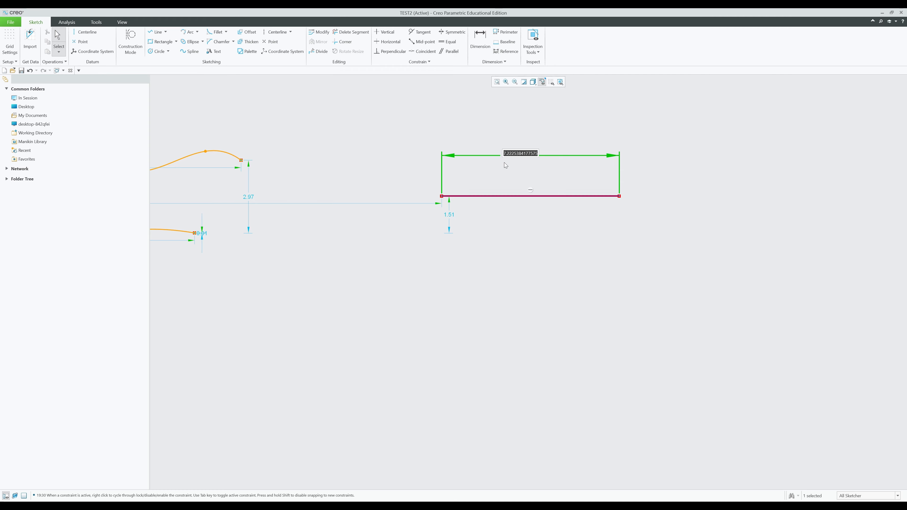
text(7)
key(Return)
click(569, 279)
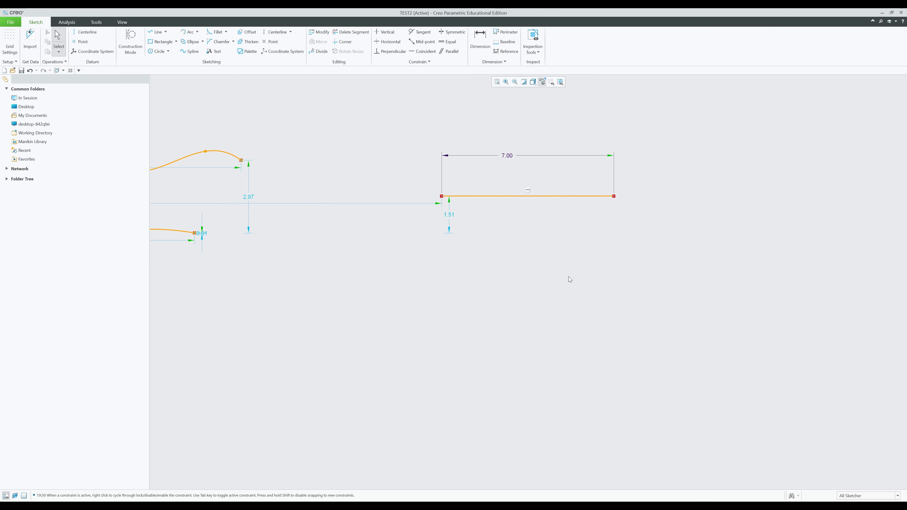
- Offset the 7.00 line downward and set the offset distance to 1.00
click(247, 32)
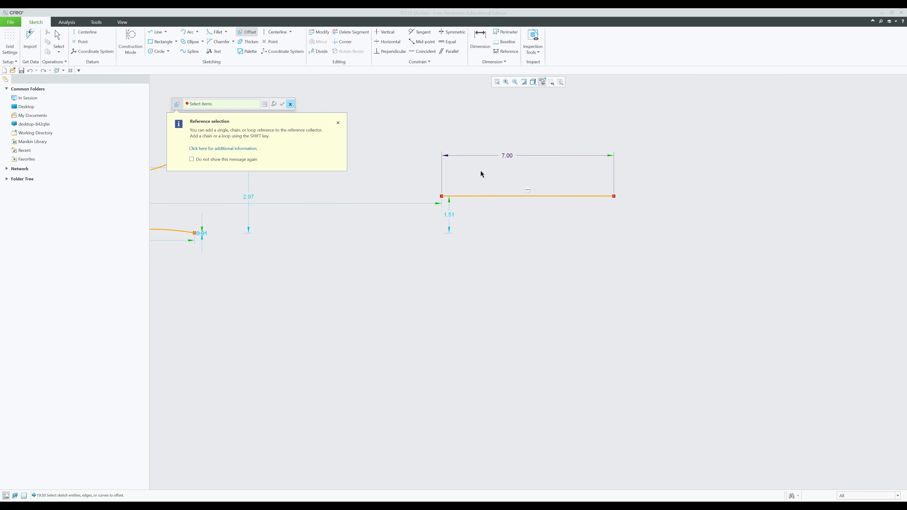
click(484, 195)
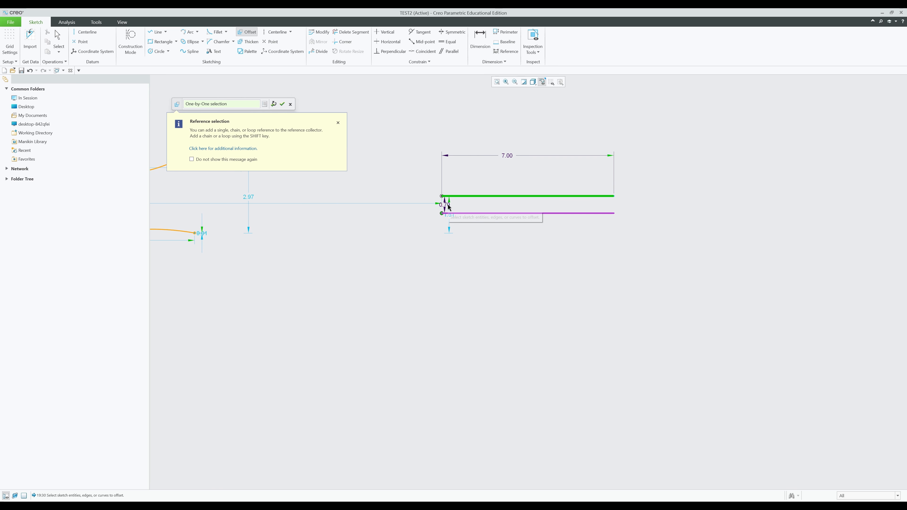
click(391, 228)
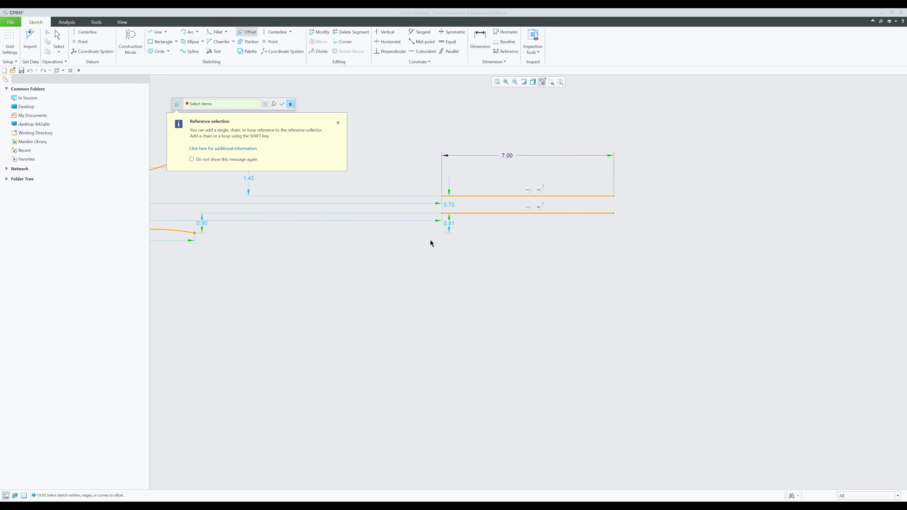
middle_click(448, 203)
click(454, 204)
double_click(450, 205)
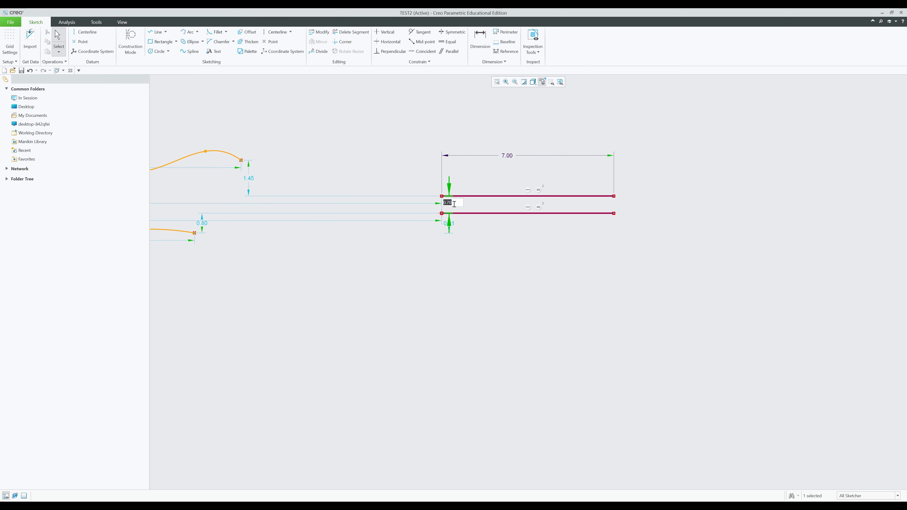
text(1)
key(Return)
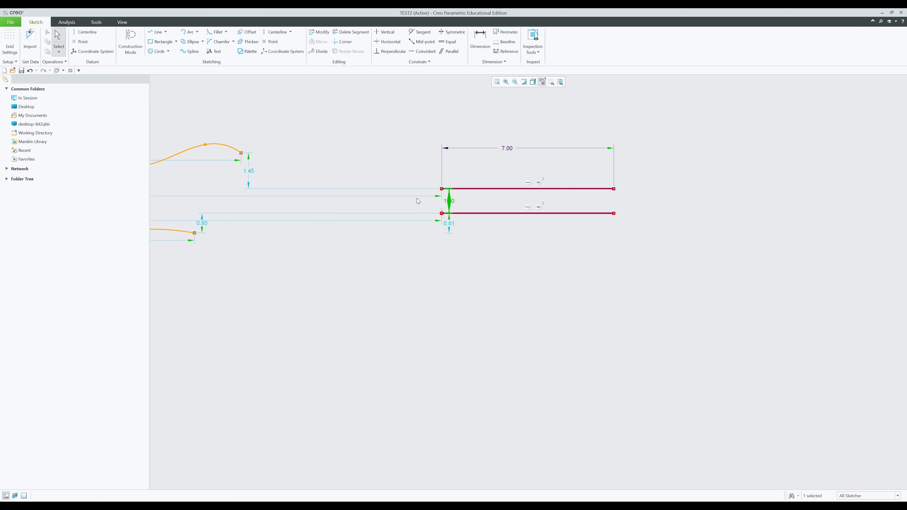
click(602, 288)
middle_drag(602, 287, 501, 303)
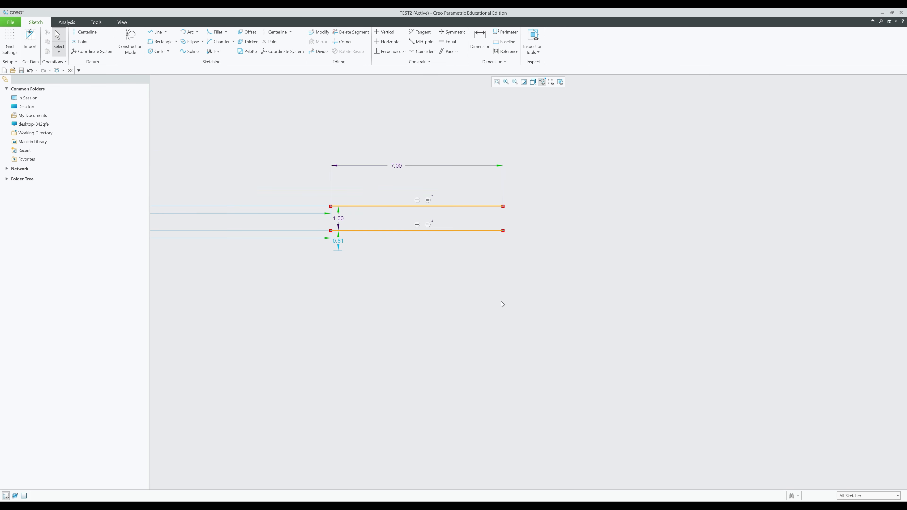
- Offset the top line repeatedly to add four more parallel lines above
click(398, 207)
click(246, 32)
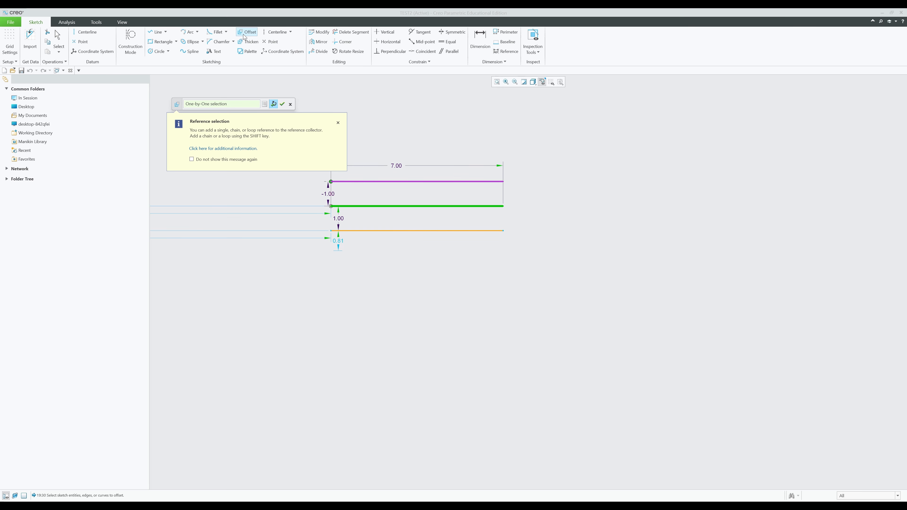
click(273, 104)
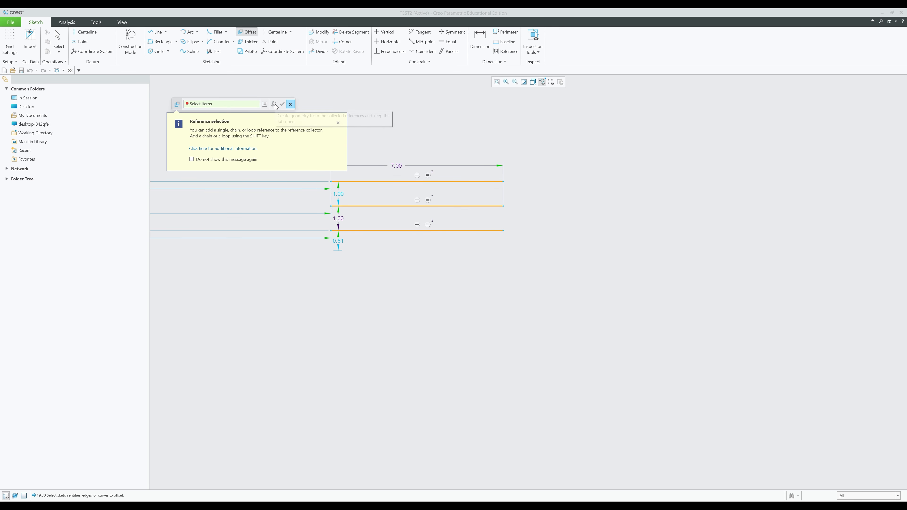
click(390, 181)
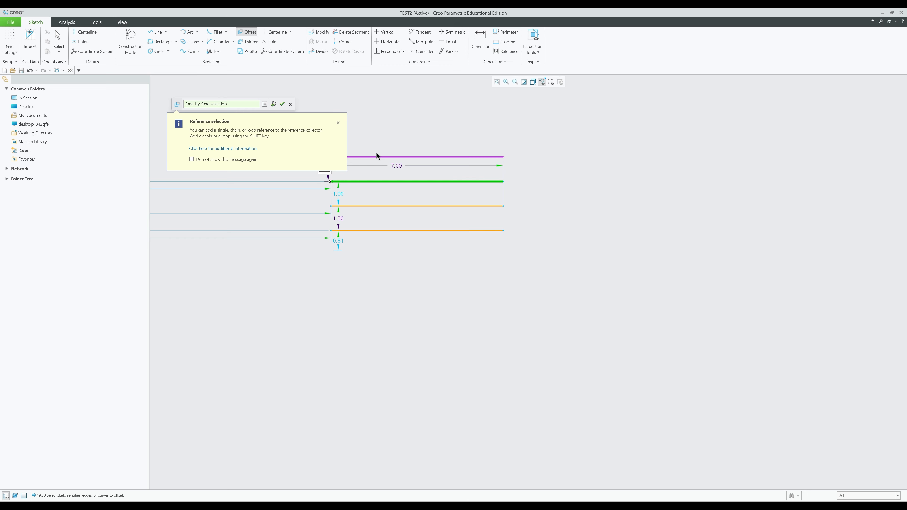
middle_click(391, 181)
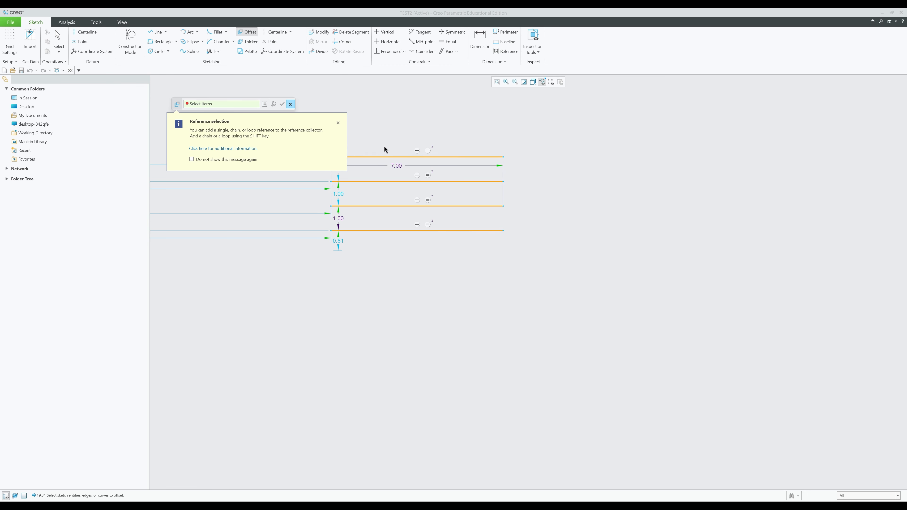
click(391, 158)
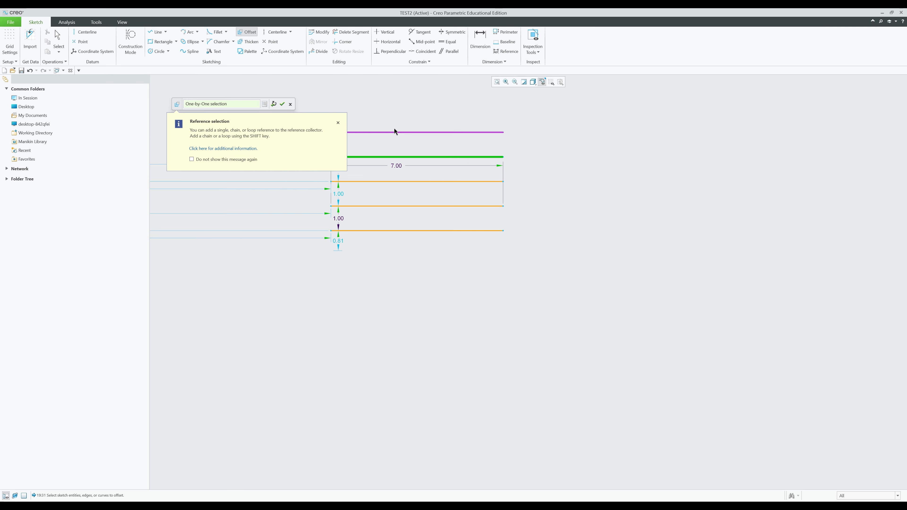
middle_click(395, 132)
click(397, 133)
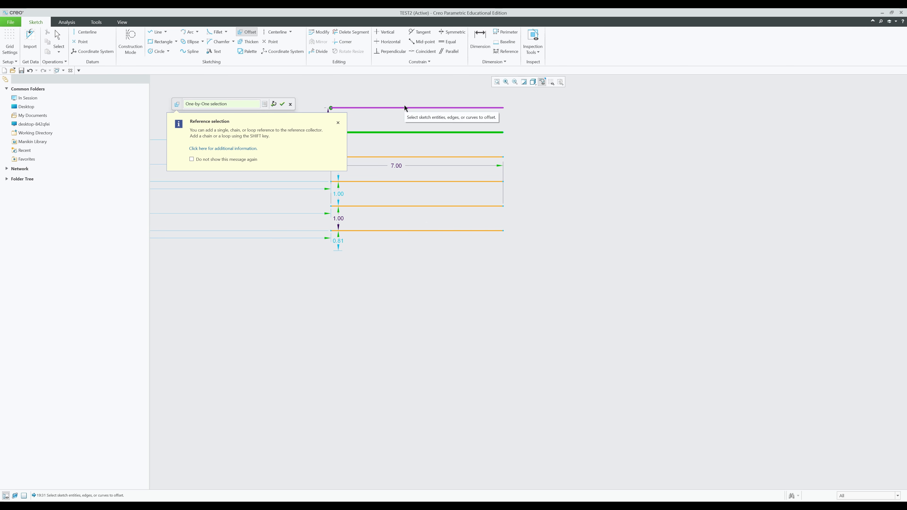
middle_click(410, 93)
middle_click(573, 197)
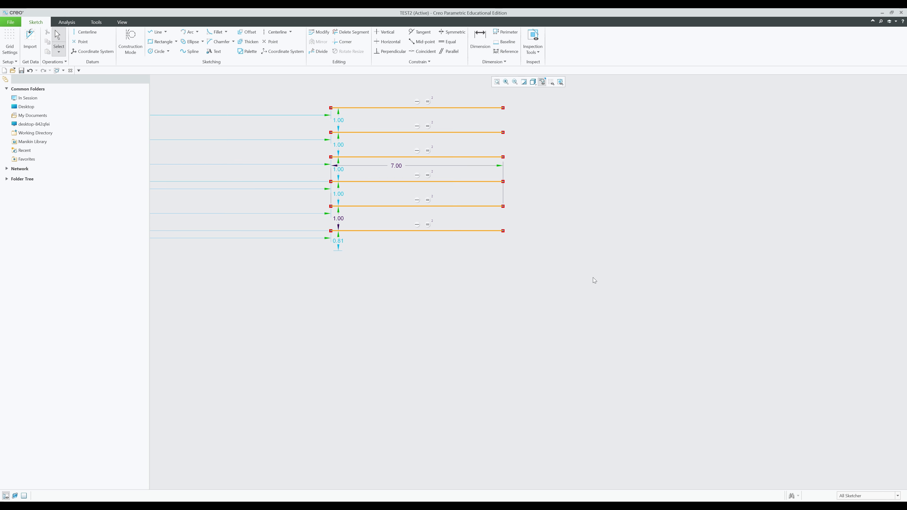
- Box-select the six parallel lines and delete them
scroll(549, 302, up, 1)
mouse_move(621, 305)
mouse_down()
mouse_move(391, 152)
mouse_move(381, 135)
mouse_up()
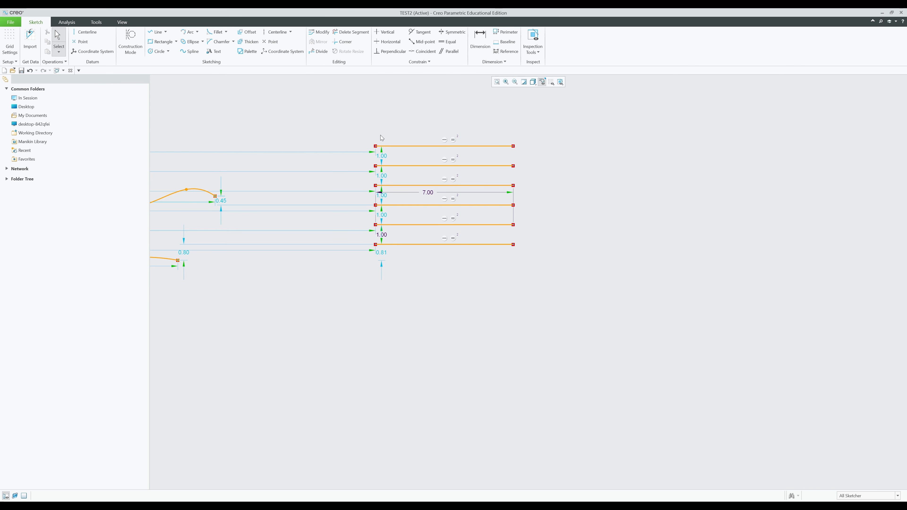
drag(621, 328, 375, 137)
key(Delete)
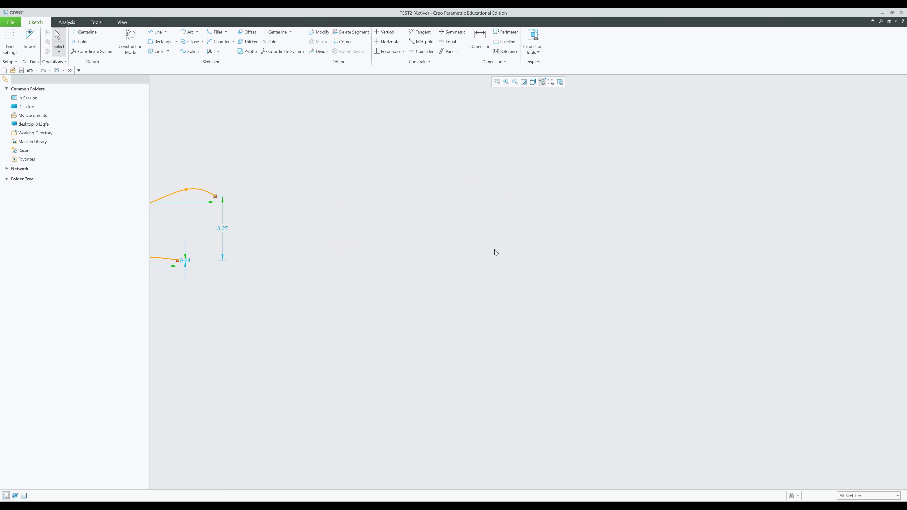
- Start a Thicken operation and cancel it
click(246, 41)
click(898, 176)
click(156, 32)
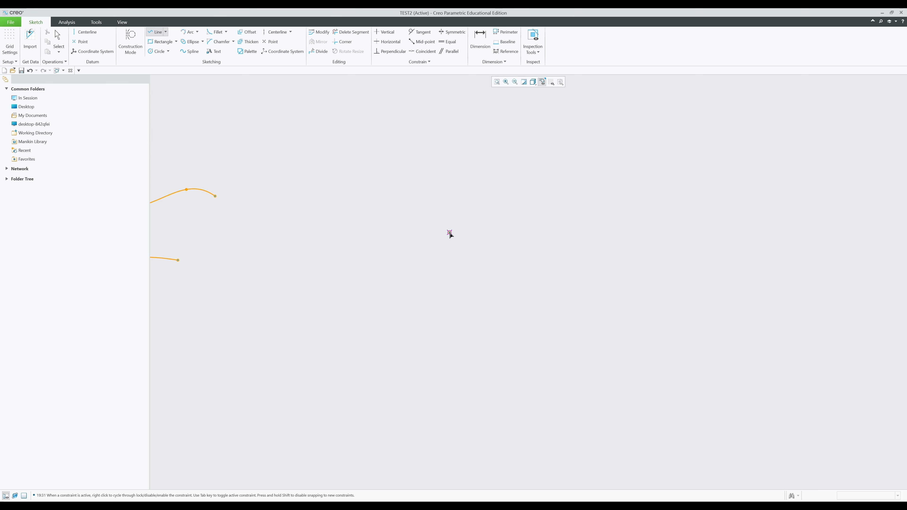
- Draw a horizontal line, then box-select and delete everything in the sketch
click(465, 231)
click(588, 231)
middle_click(658, 242)
middle_click(654, 247)
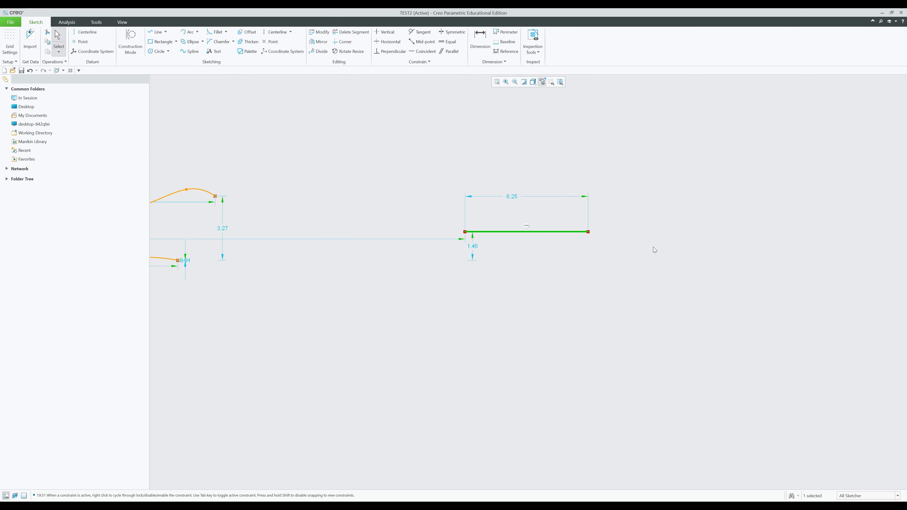
scroll(578, 271, down, 4)
drag(618, 341, 194, 181)
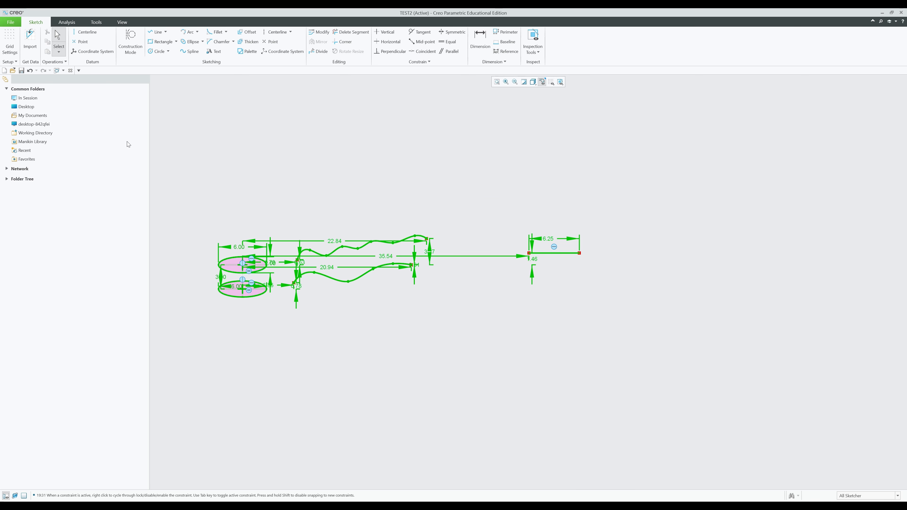
key(Delete)
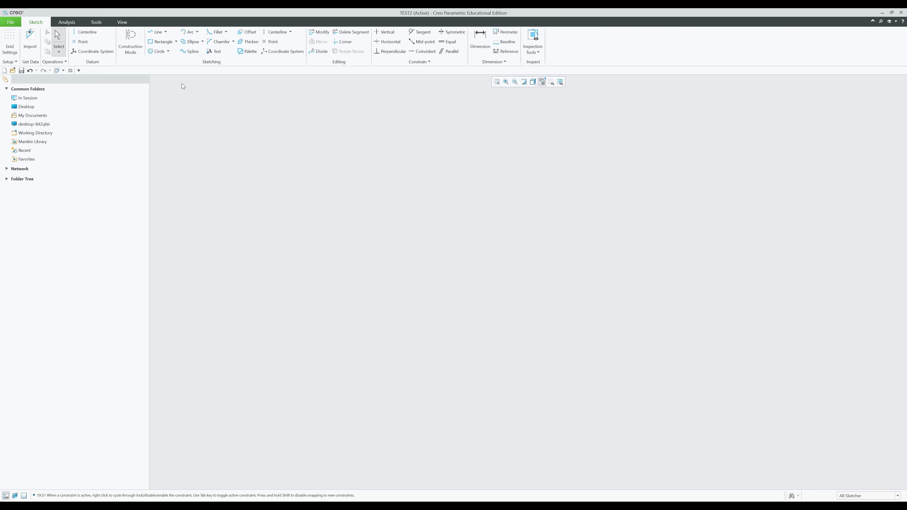
- Draw a fresh horizontal line and change its length from 7.26 to 7.00
click(158, 32)
click(399, 294)
click(542, 294)
middle_click(593, 295)
middle_click(606, 294)
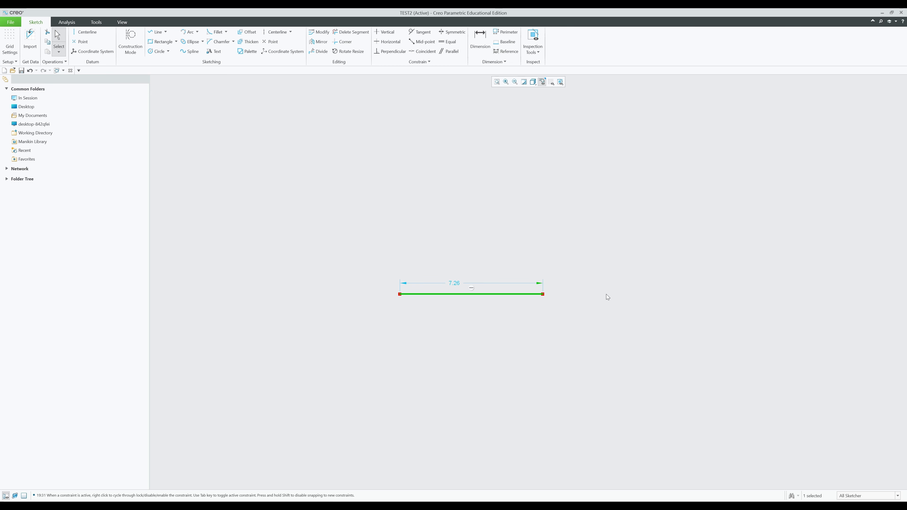
middle_drag(531, 306, 504, 255)
scroll(503, 254, up, 1)
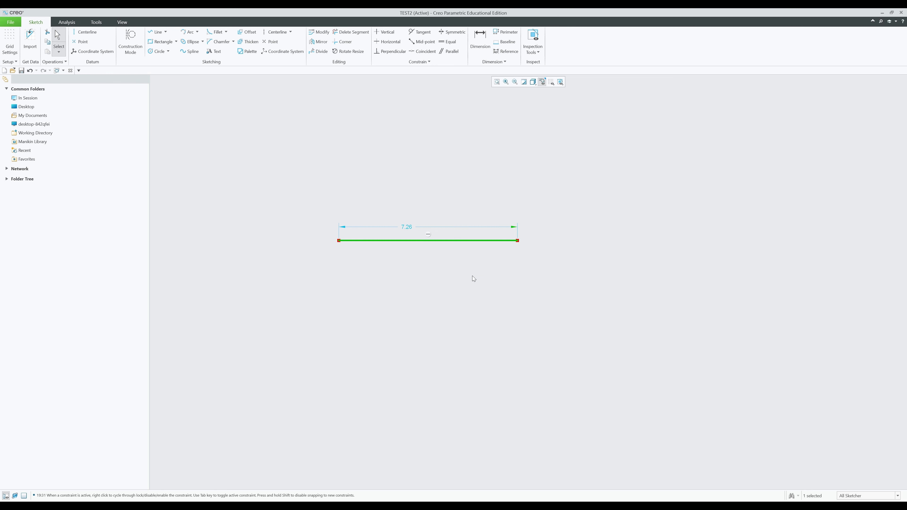
double_click(402, 229)
text(7)
key(Return)
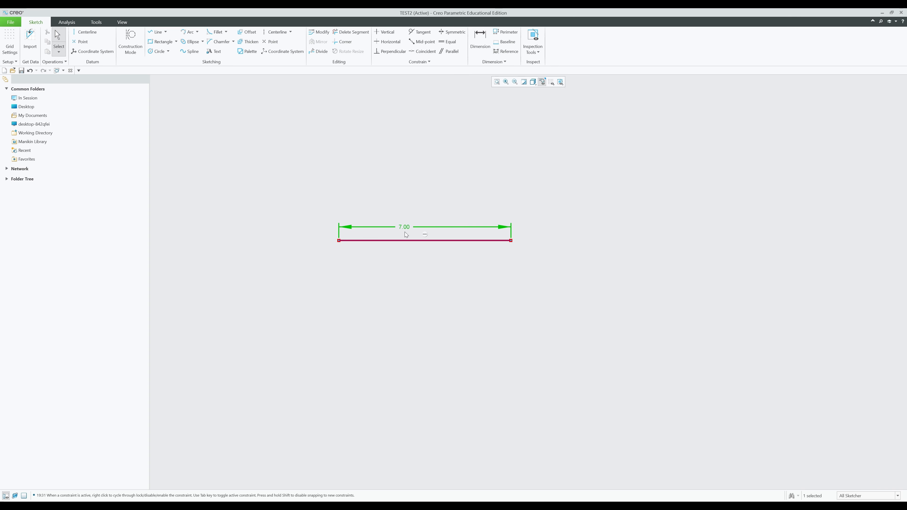
click(451, 298)
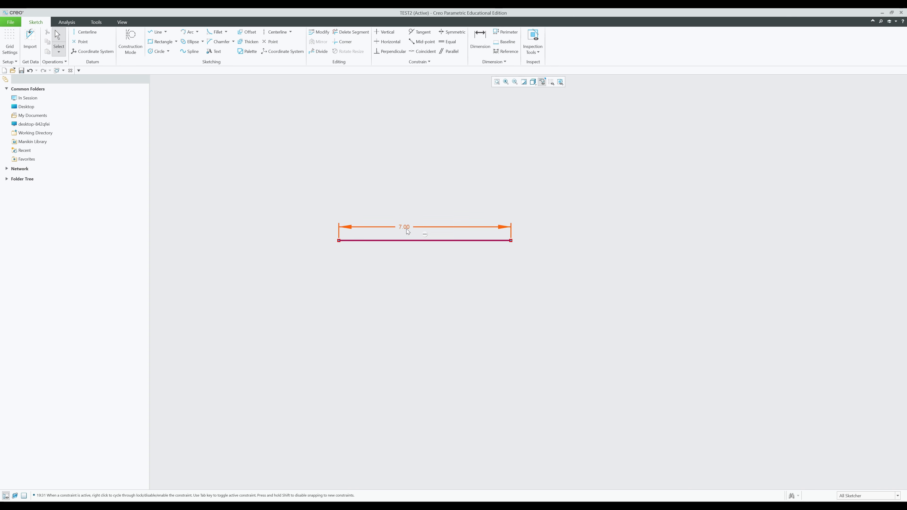
drag(406, 229, 439, 208)
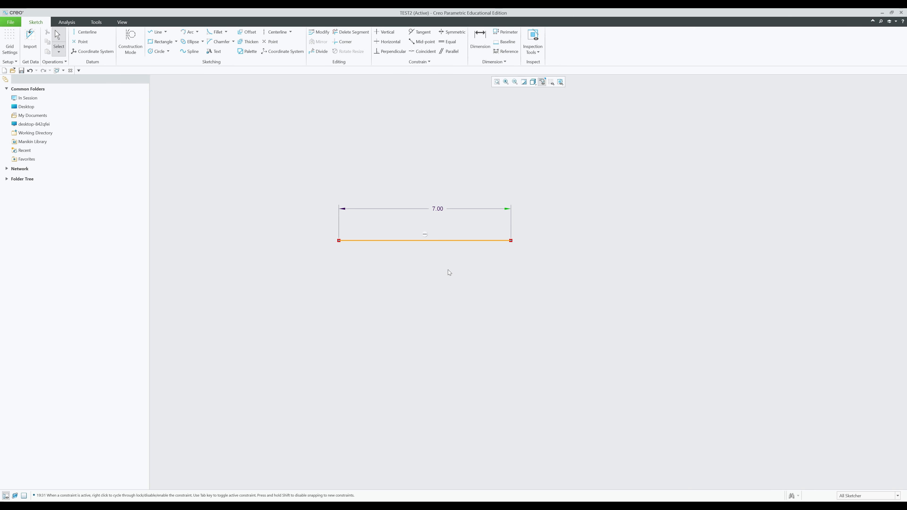
- Thicken the 7.00 line with thickness 1 and offset -1
click(245, 42)
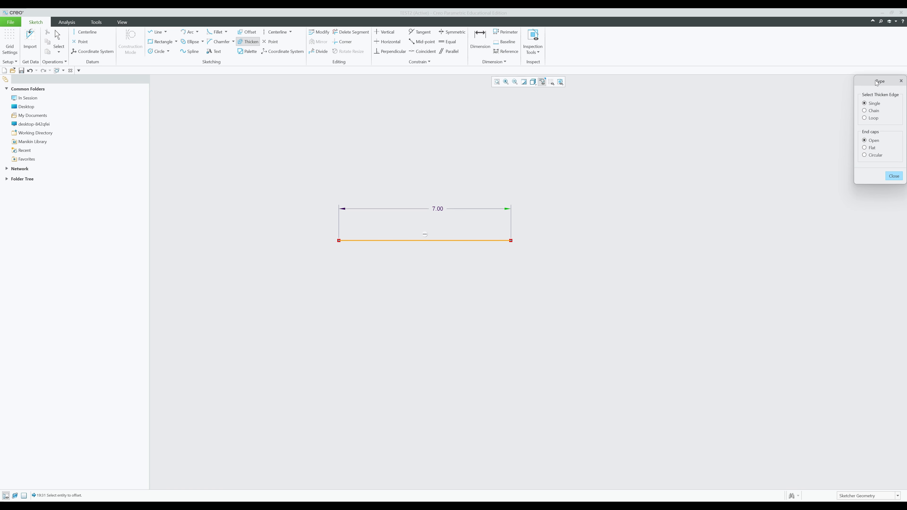
drag(874, 80, 788, 89)
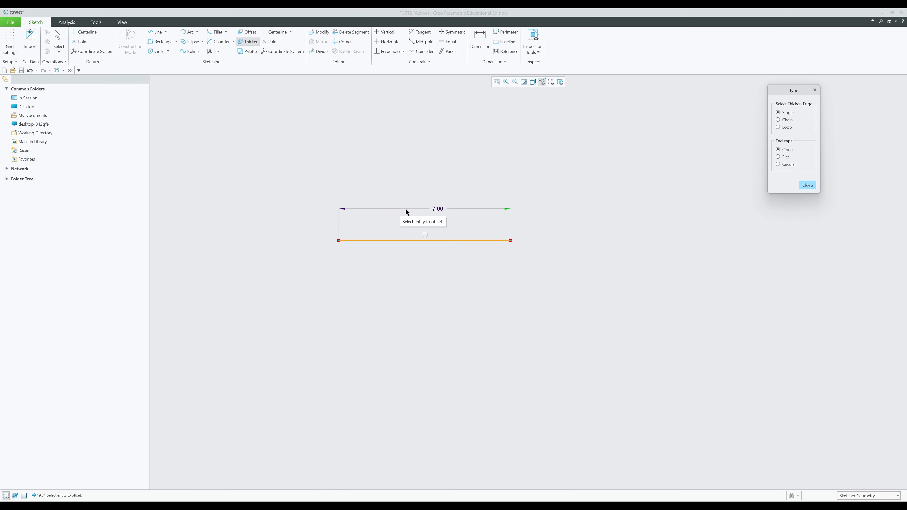
click(485, 240)
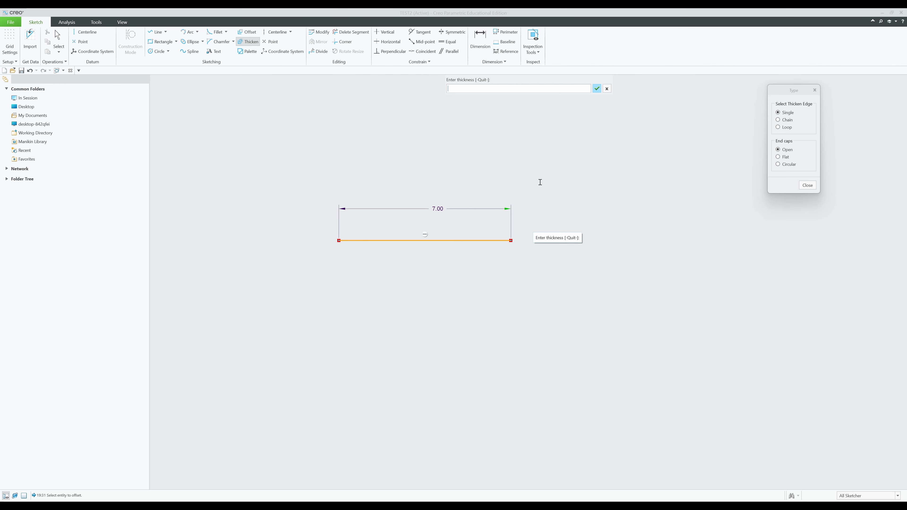
text(1)
key(Return)
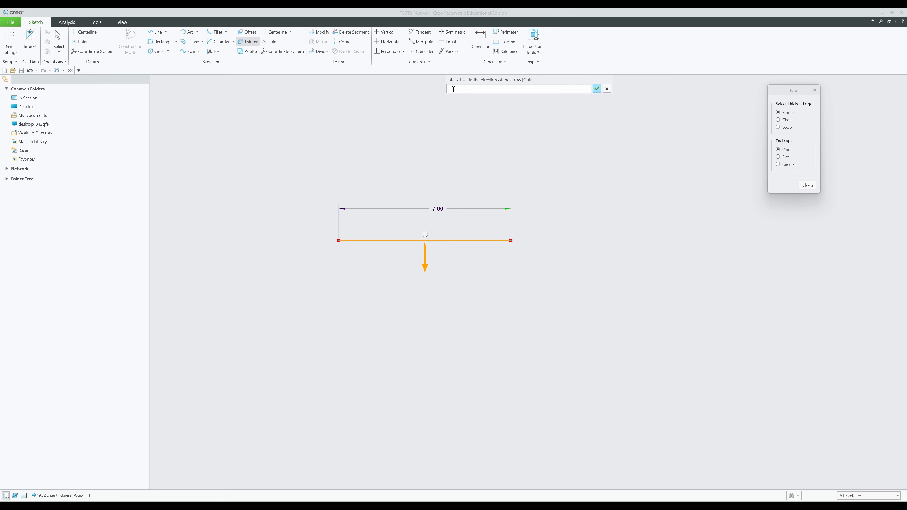
text(-1)
key(Return)
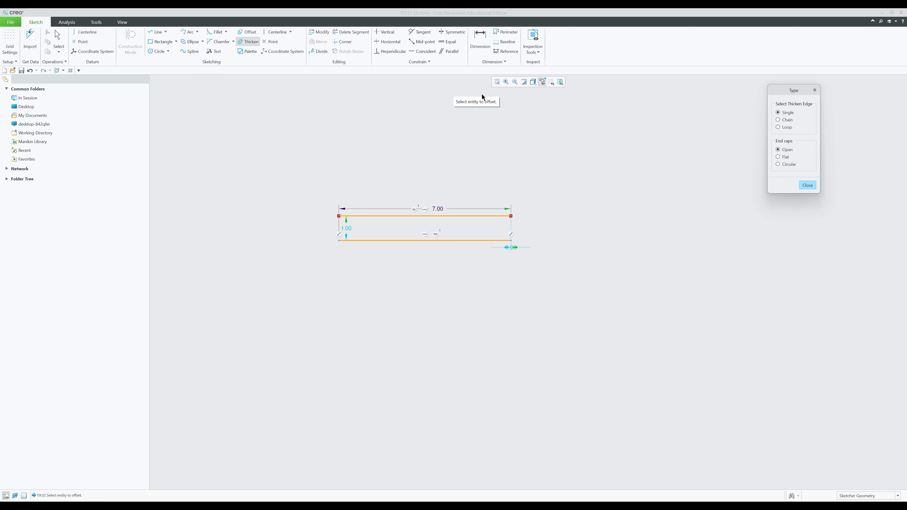
middle_click(618, 206)
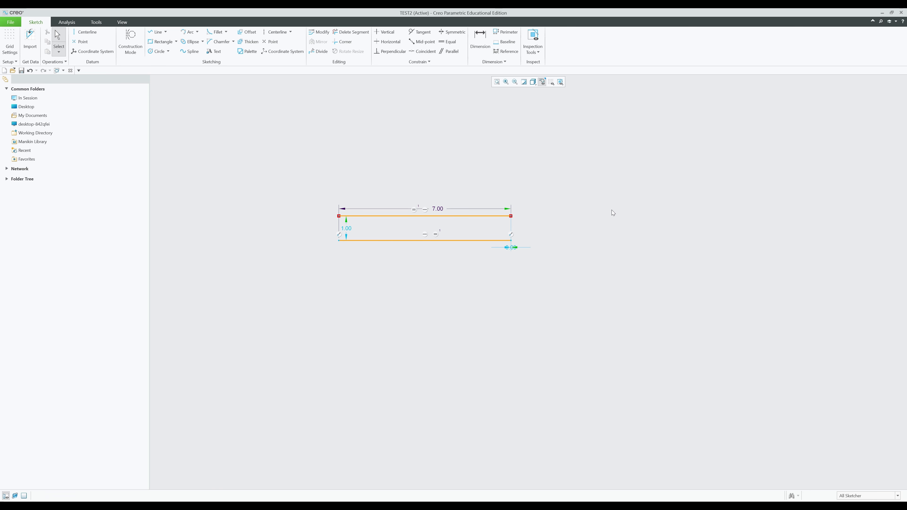
- Change the thickness dimension to 2.00, then delete the whole rectangle sketch
double_click(346, 227)
text(2)
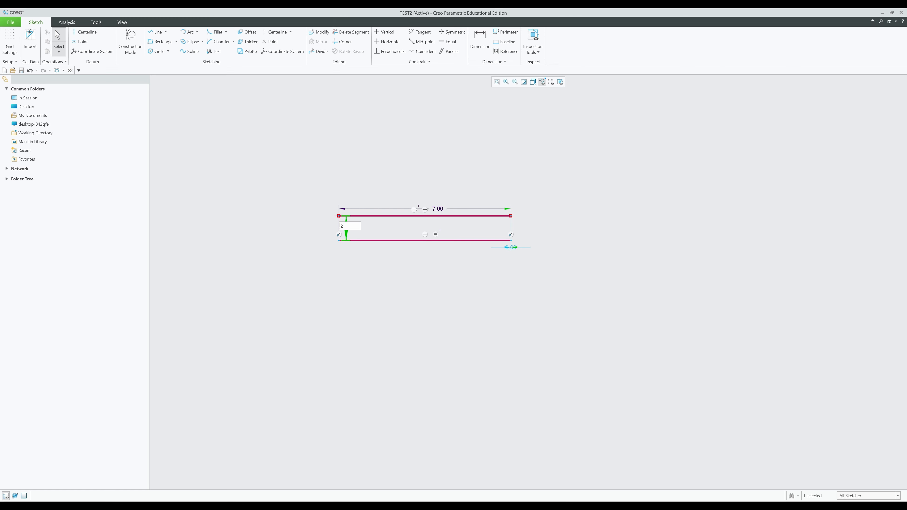
key(Return)
click(400, 292)
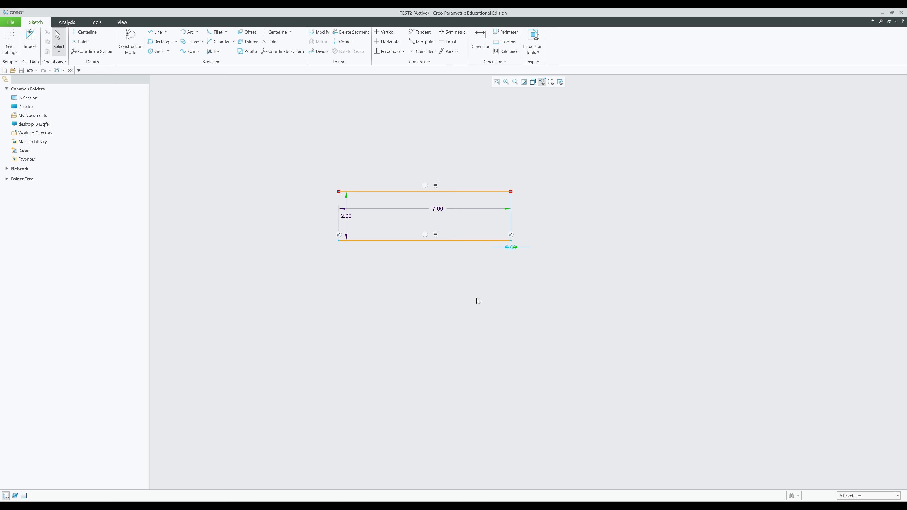
drag(248, 187, 248, 187)
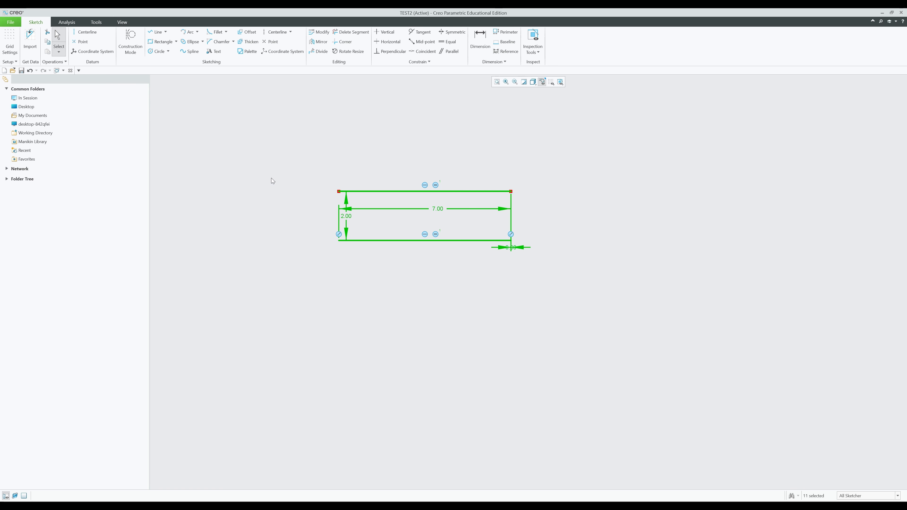
key(Delete)
- Draw a horizontal 6.09-long line near the canvas centre
key(l)
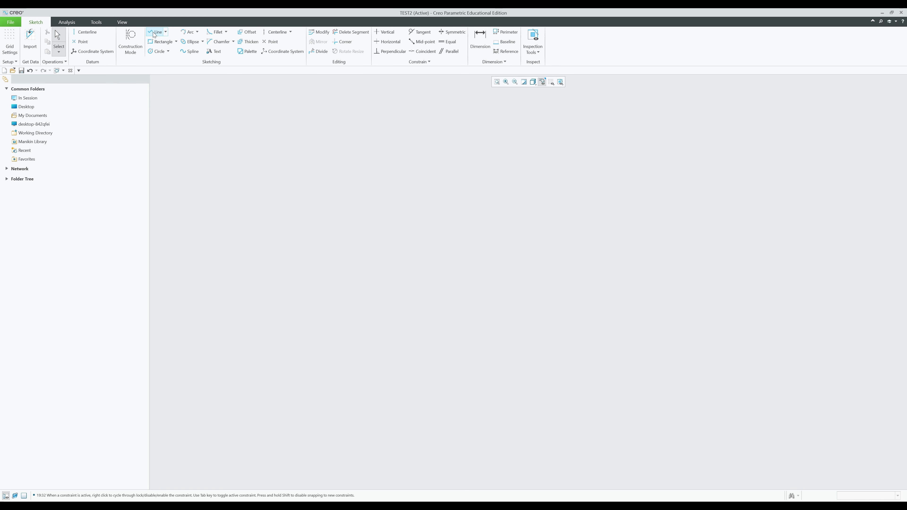
click(414, 249)
click(565, 250)
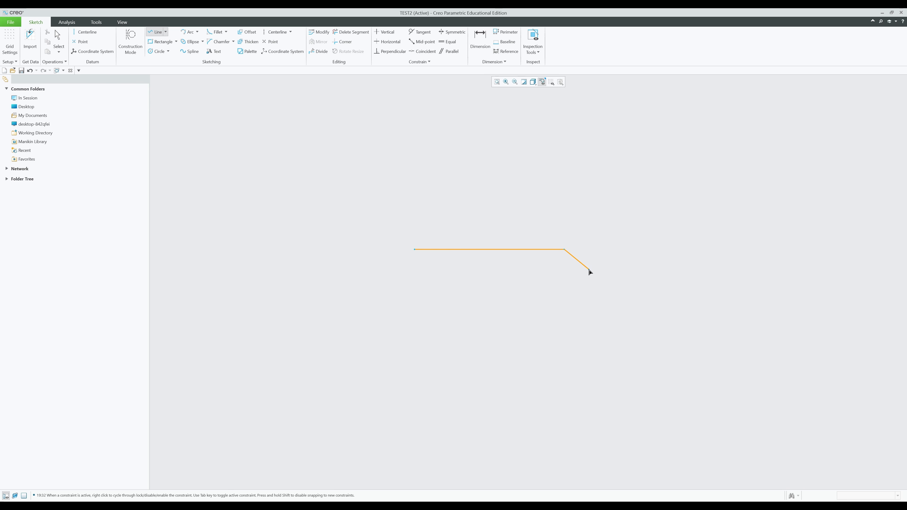
middle_click(589, 272)
click(57, 39)
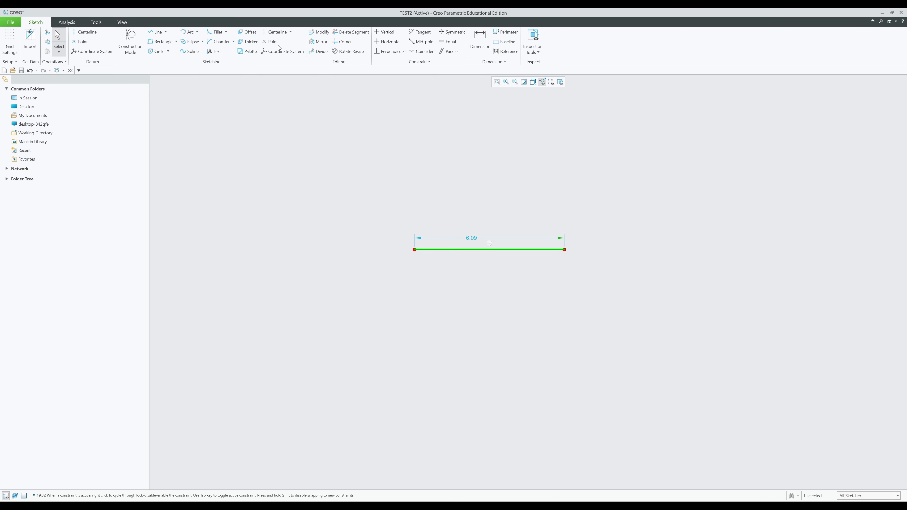
- Thicken the line with flat end caps, thickness 1 and offset 1
click(248, 41)
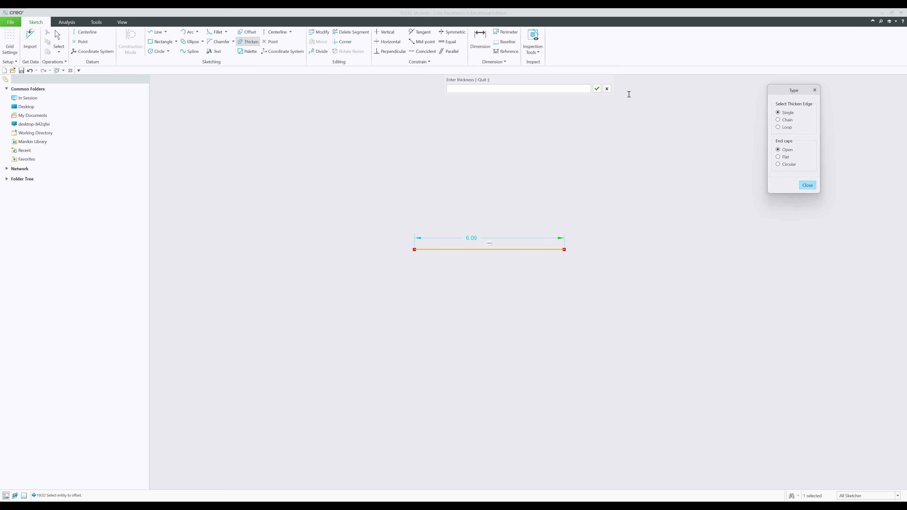
click(609, 90)
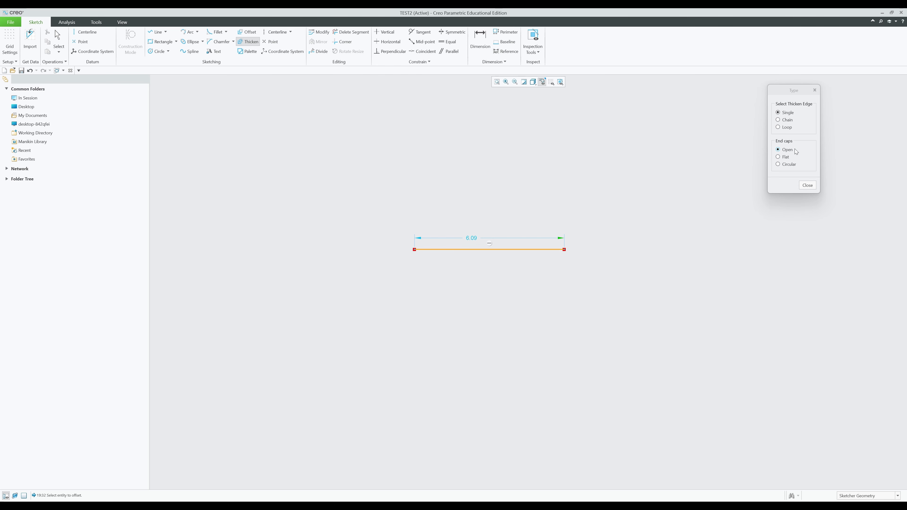
click(779, 157)
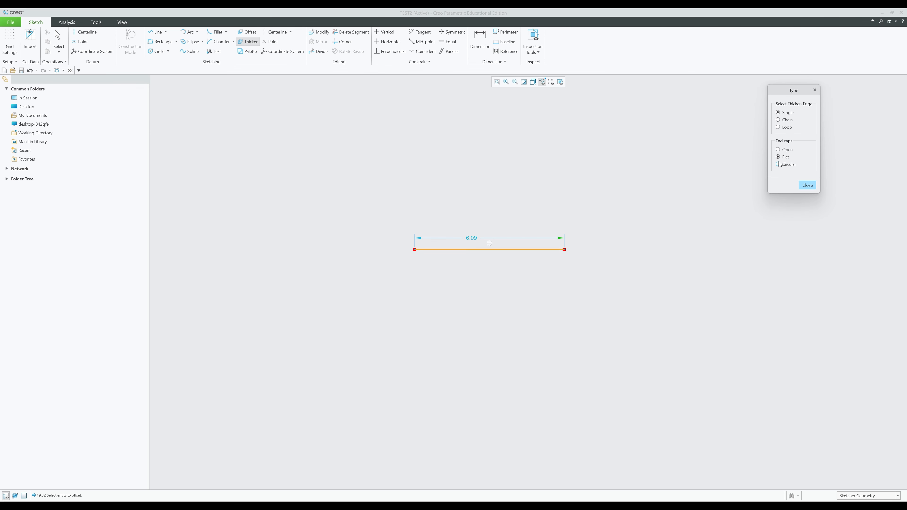
click(496, 248)
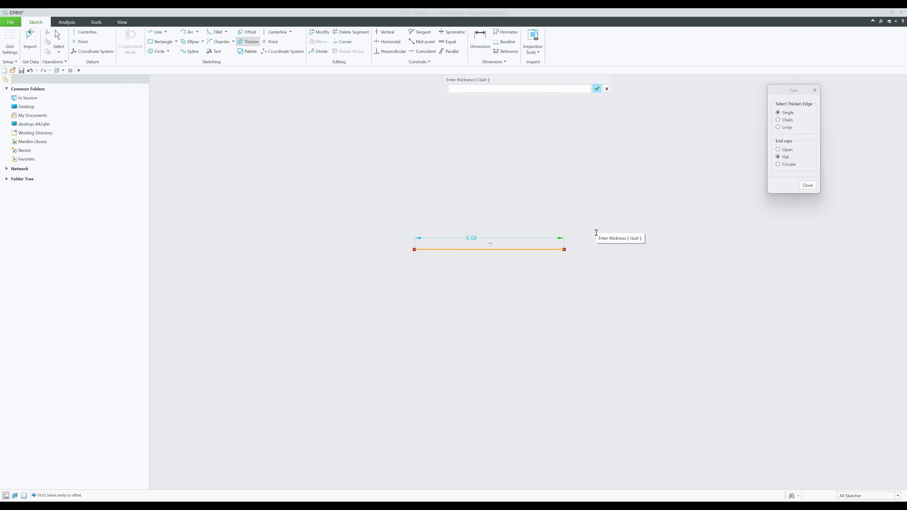
text(1)
key(Return)
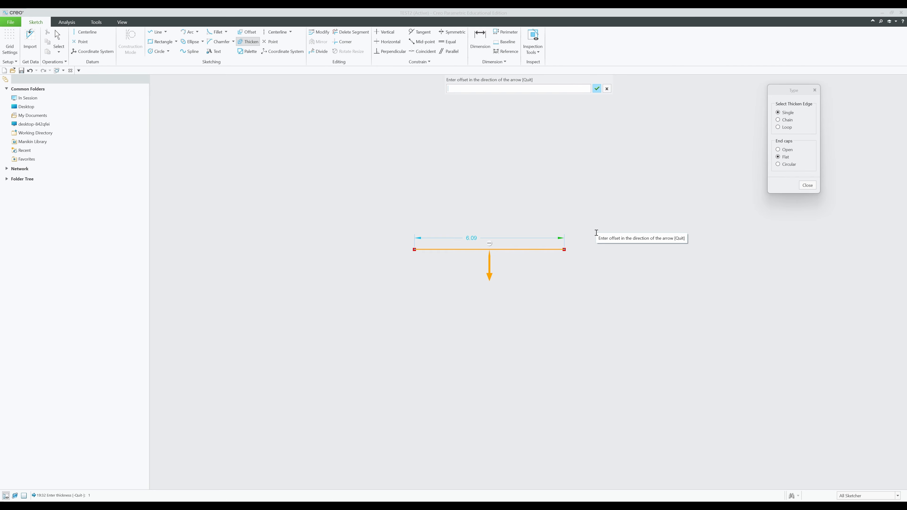
text(1)
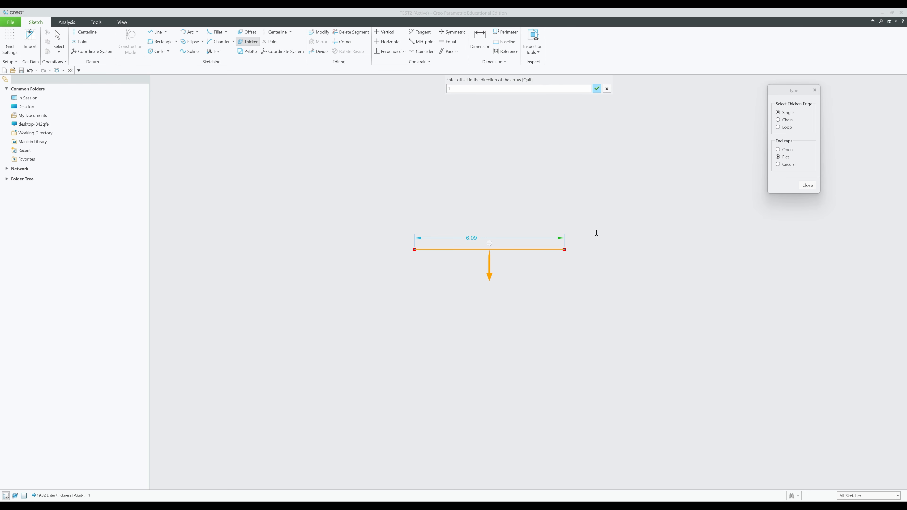
key(Return)
click(807, 185)
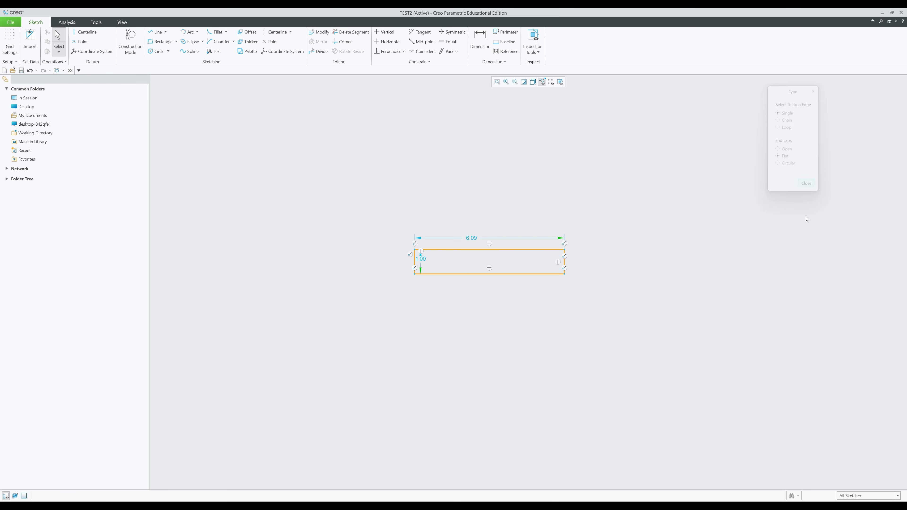
- Box-select the resulting 6.09 by 1.00 rectangle and delete it
scroll(415, 275, down, 4)
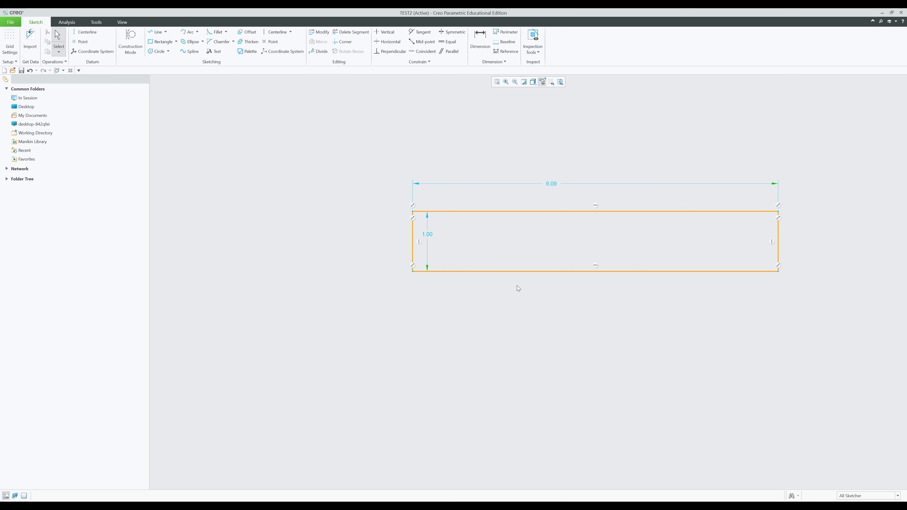
shift+middle_drag(559, 302, 478, 303)
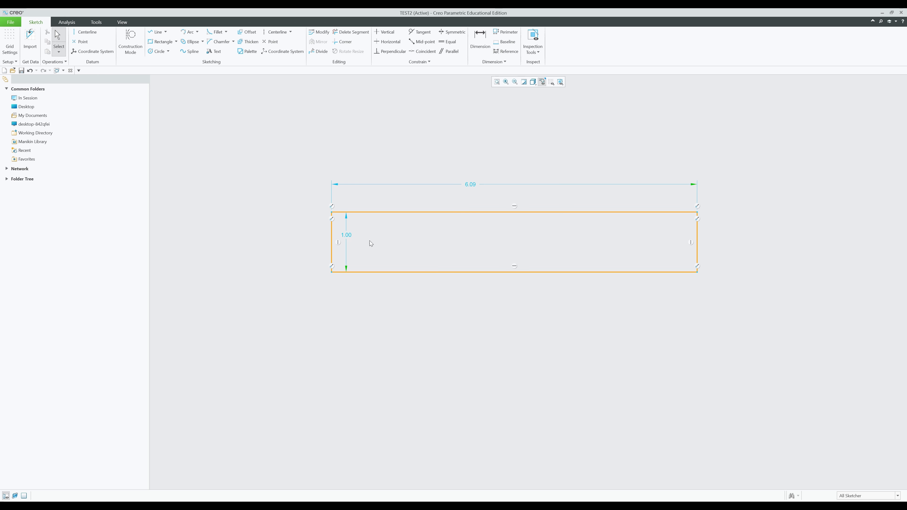
scroll(505, 274, up, 2)
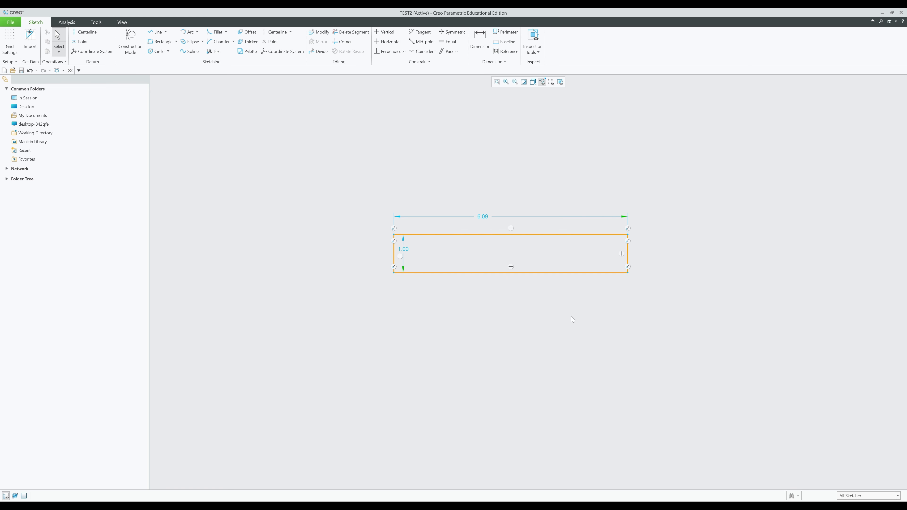
drag(701, 329, 360, 209)
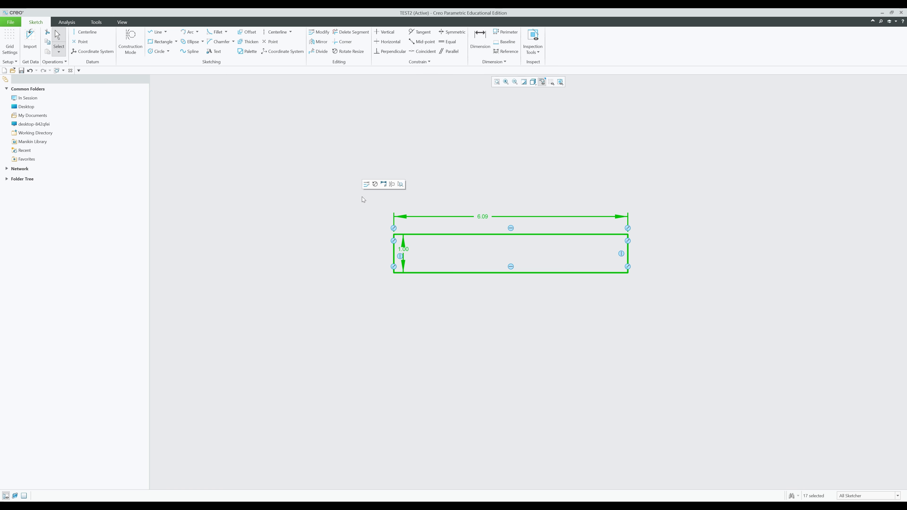
key(Delete)
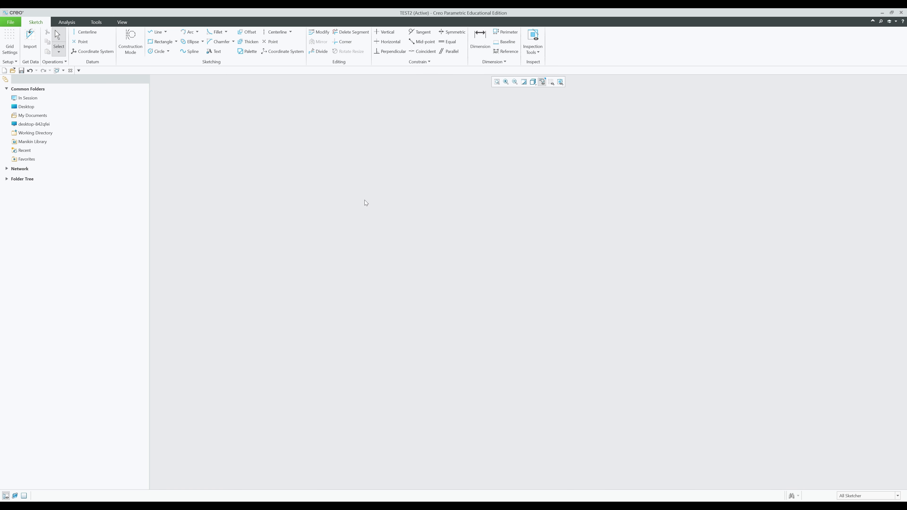
- Draw a horizontal line and set its length to 5.00
click(155, 33)
click(408, 209)
click(617, 209)
middle_click(642, 243)
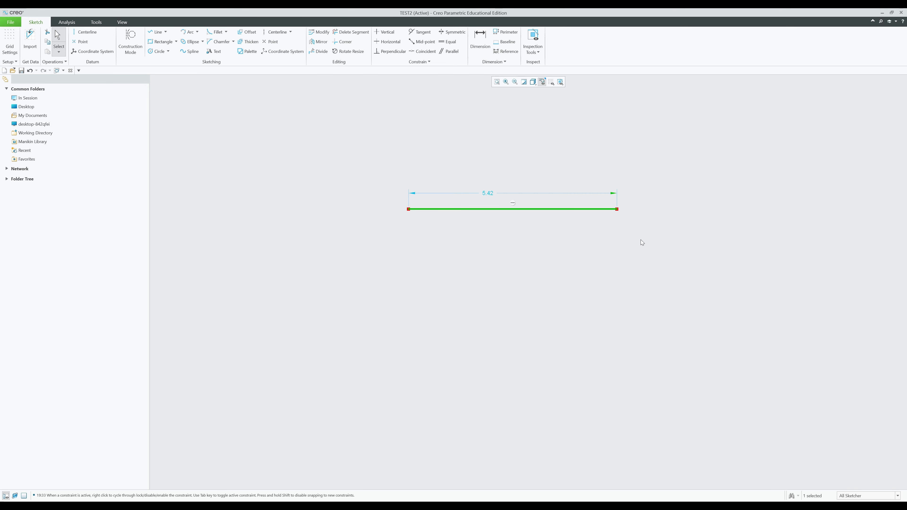
double_click(481, 192)
key(Return)
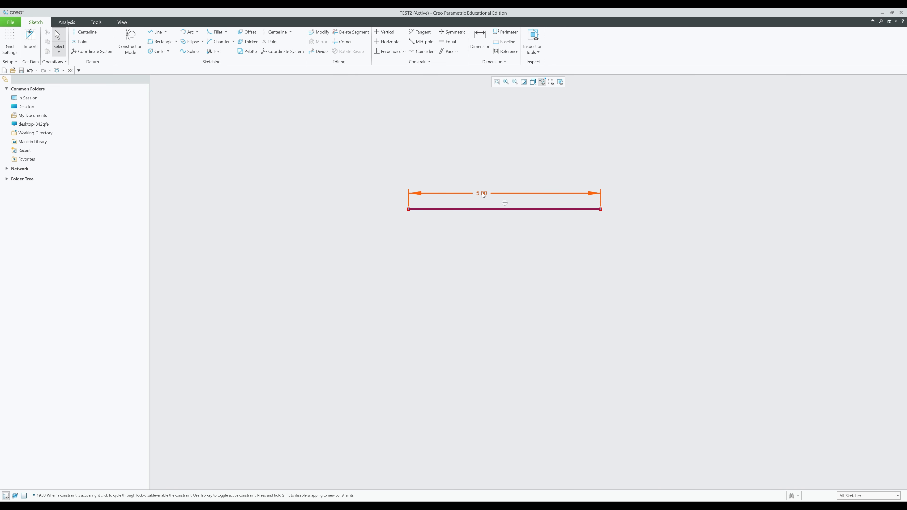
- Thicken the line with circular end caps, thickness 1 and offset 1
click(249, 42)
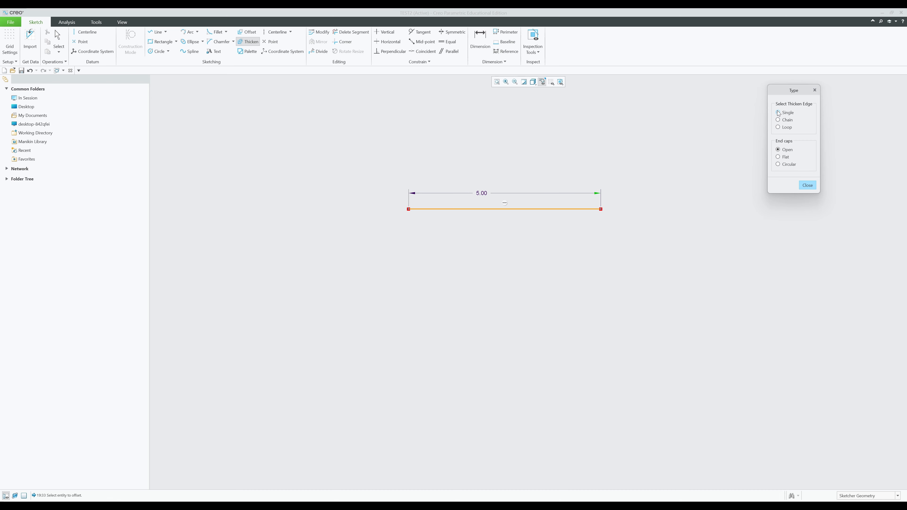
click(778, 164)
click(545, 209)
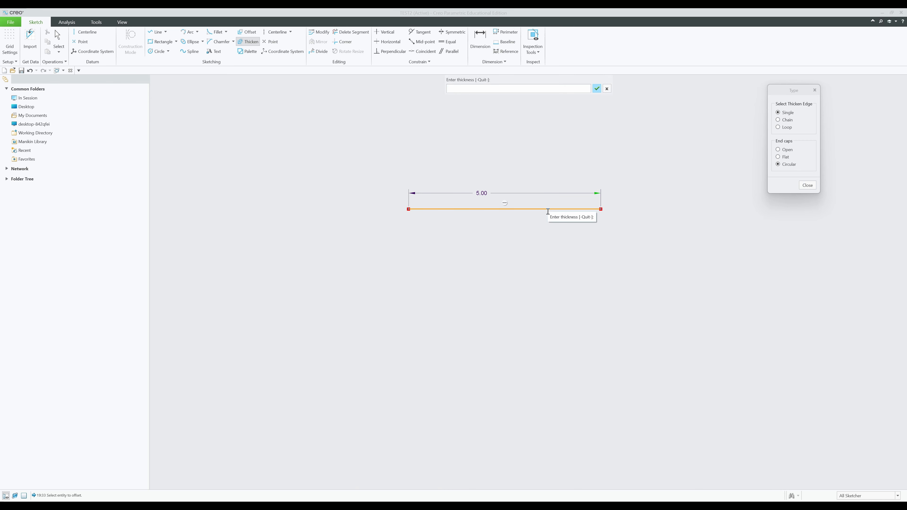
text(1)
key(Return)
text(1)
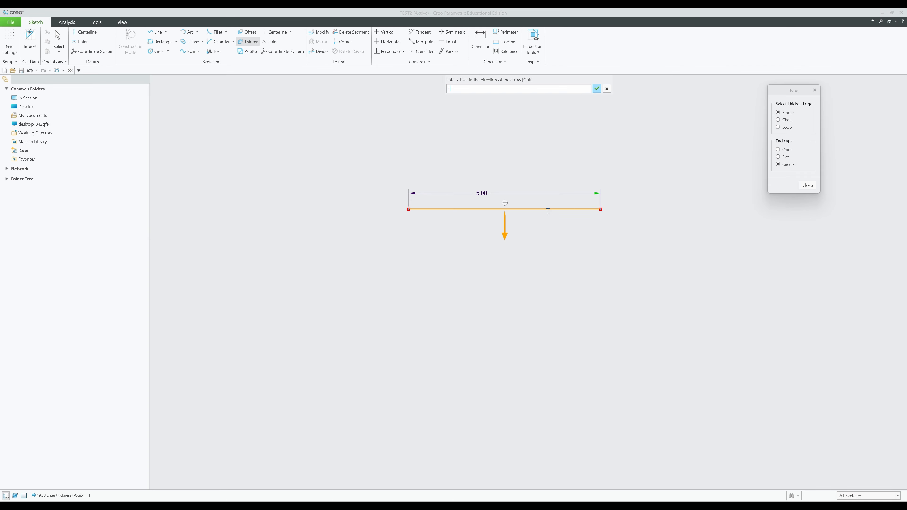
key(Return)
middle_click(460, 304)
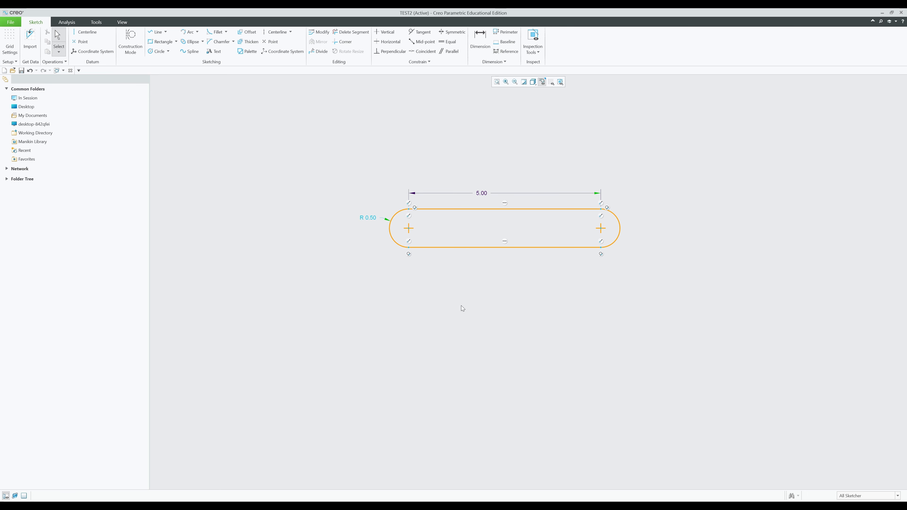
- Change the slot's end radius from R 0.50 to 1, then box-select and delete it
double_click(370, 218)
text(1)
key(Return)
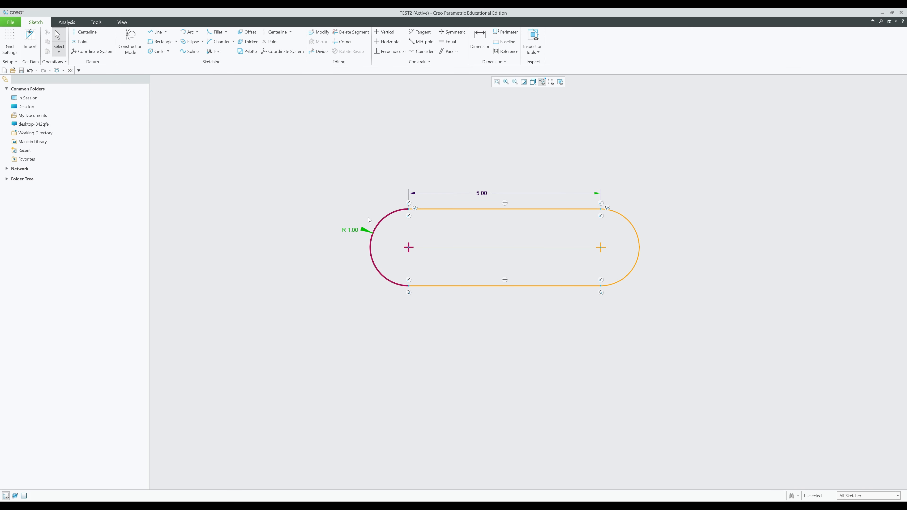
click(403, 308)
drag(706, 363, 287, 144)
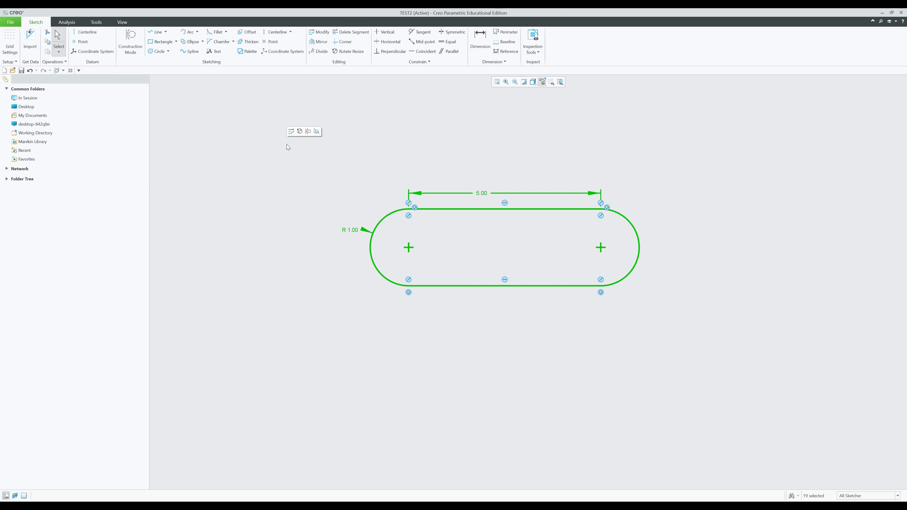
key(Delete)
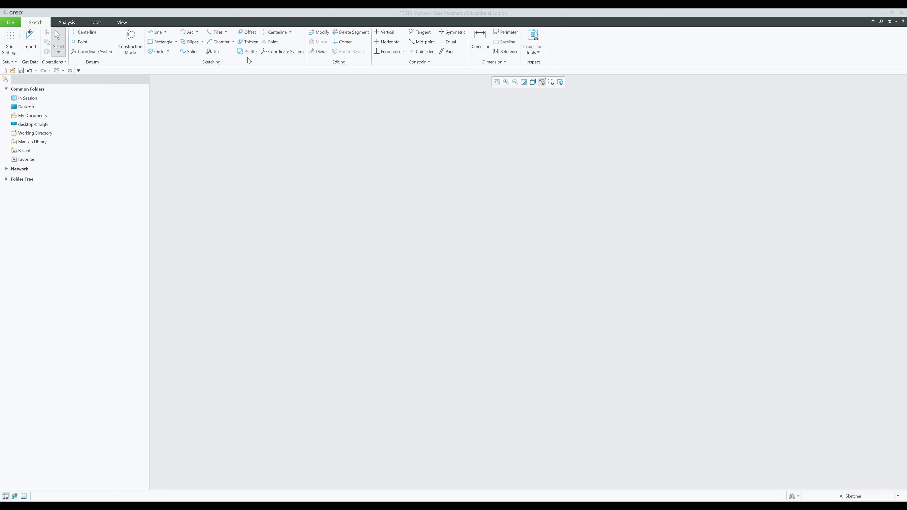
- Close the Thicken options unused and draw an L of a horizontal and vertical line
click(247, 42)
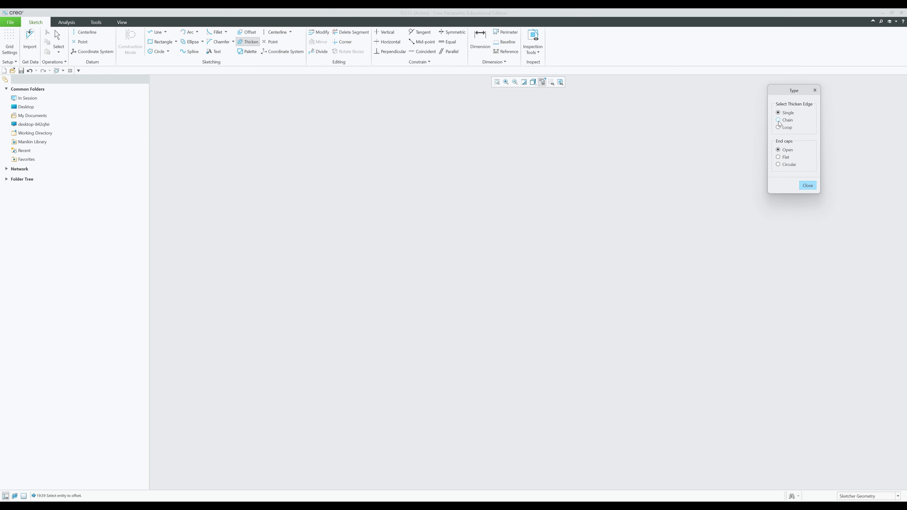
click(807, 186)
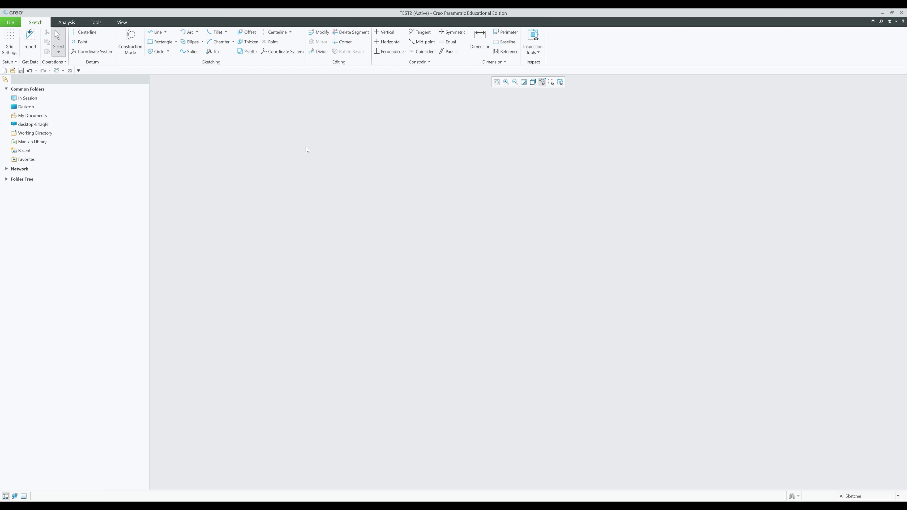
key(l)
click(411, 218)
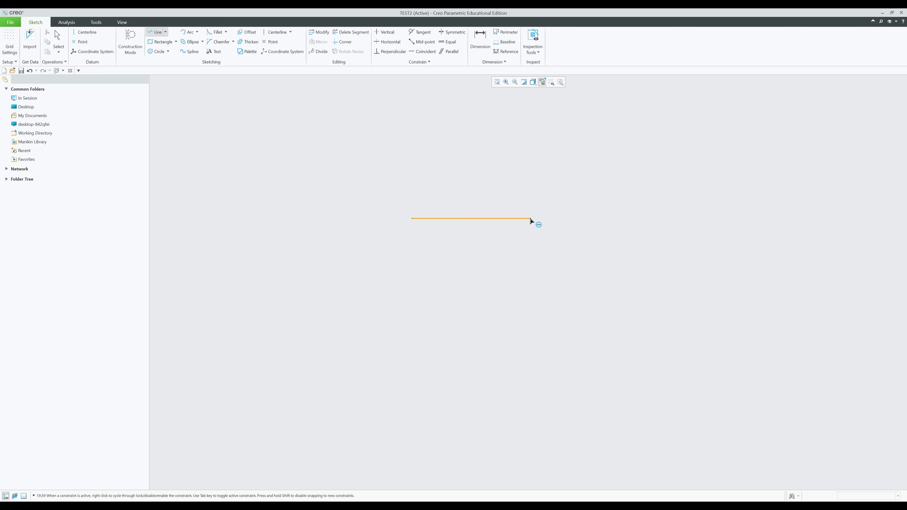
click(516, 219)
middle_click(519, 287)
click(518, 285)
middle_click(586, 265)
middle_click(586, 265)
click(588, 267)
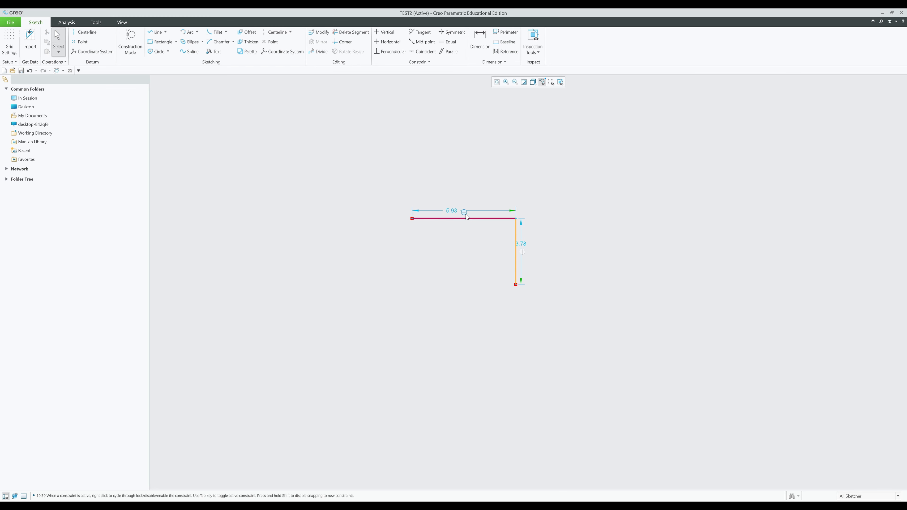
- Set the L's horizontal length to 5.00 and vertical height to 3.00, moving the dimensions clear
double_click(451, 211)
text(5)
key(Return)
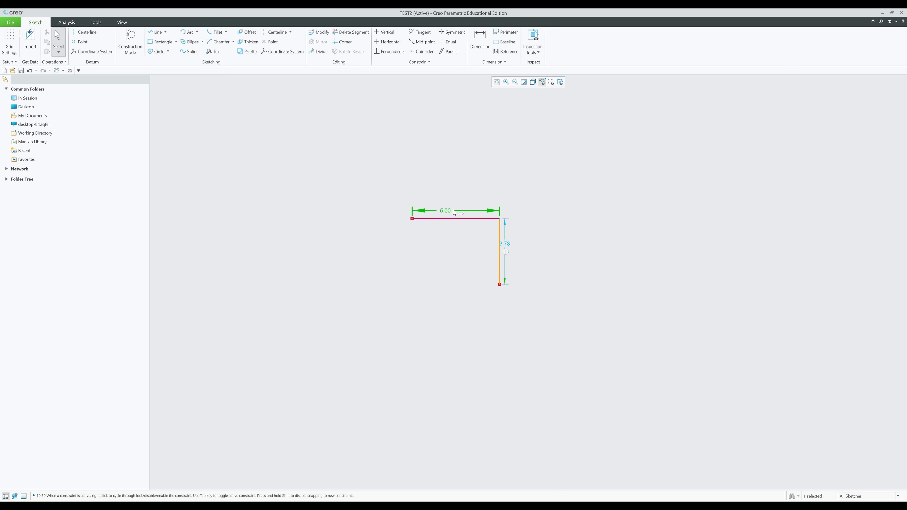
double_click(504, 244)
text(3)
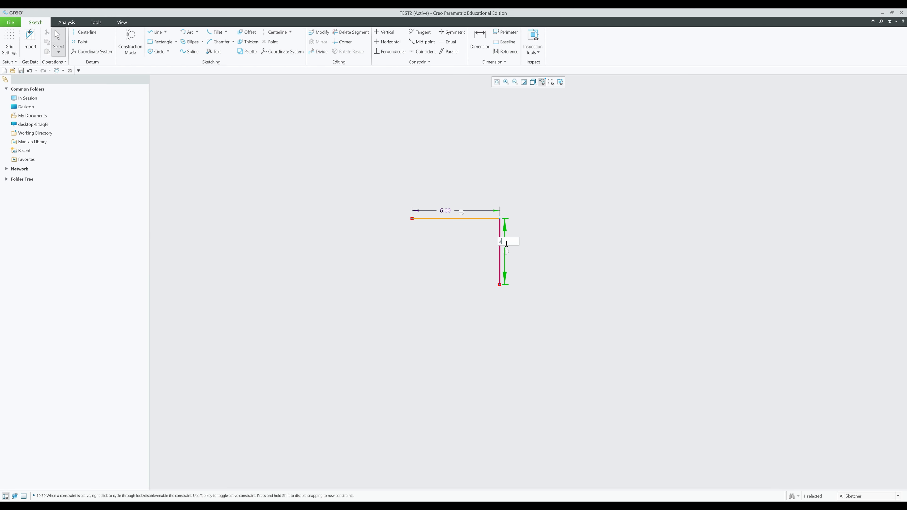
key(Return)
click(536, 255)
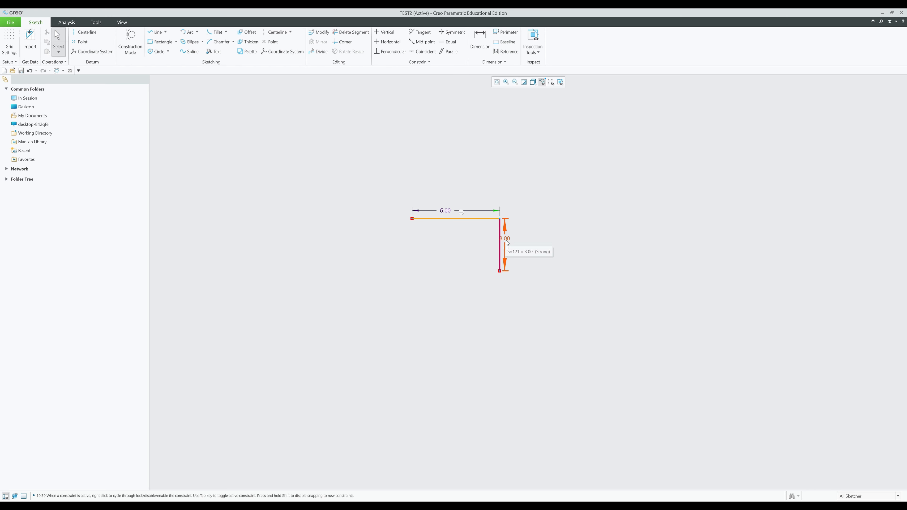
drag(505, 239, 541, 243)
drag(442, 213, 441, 201)
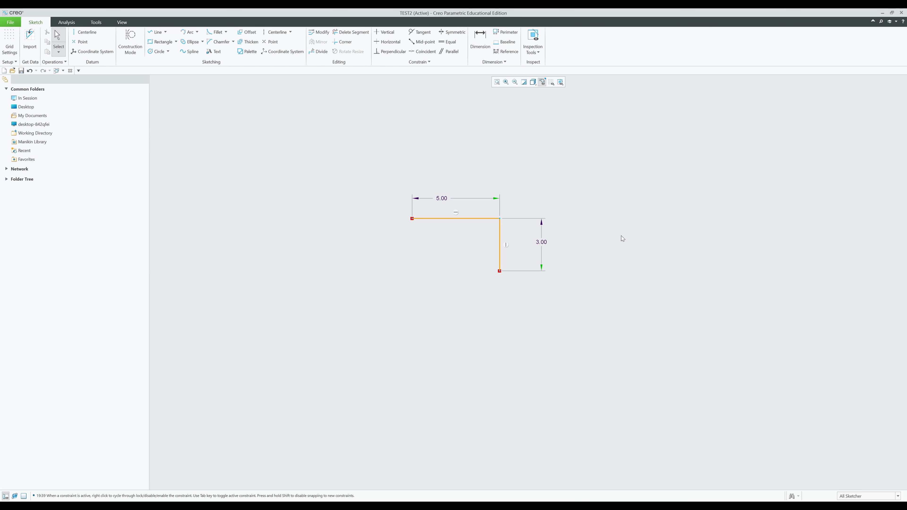
click(247, 41)
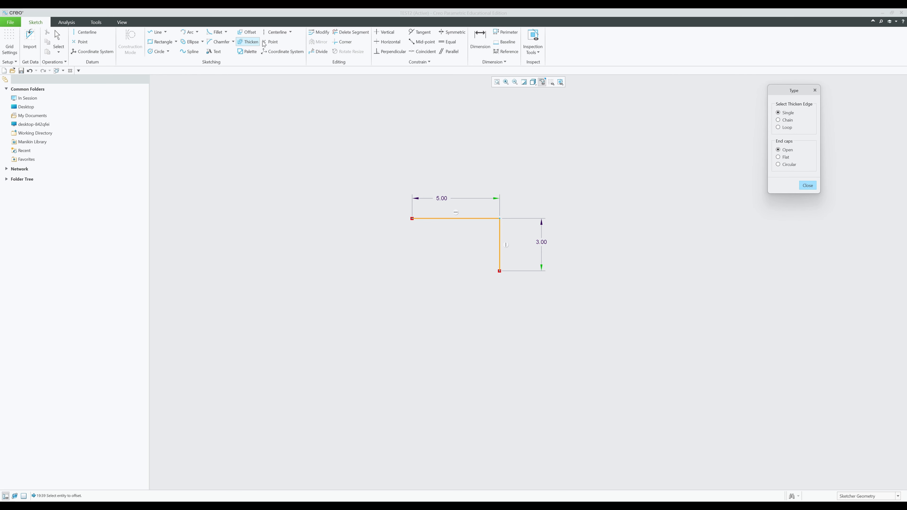
- Thicken both lines as a chain with thickness 1 and offset -1
click(779, 121)
click(475, 219)
click(499, 246)
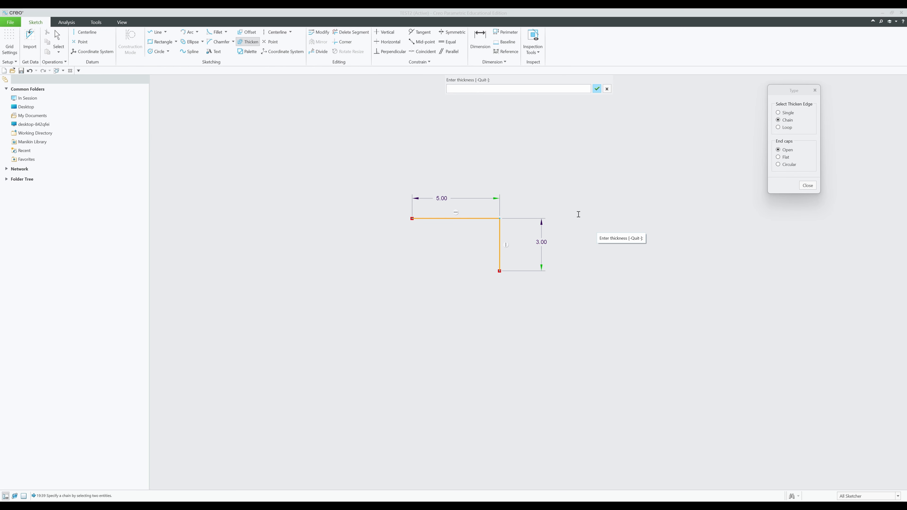
text(1)
key(Return)
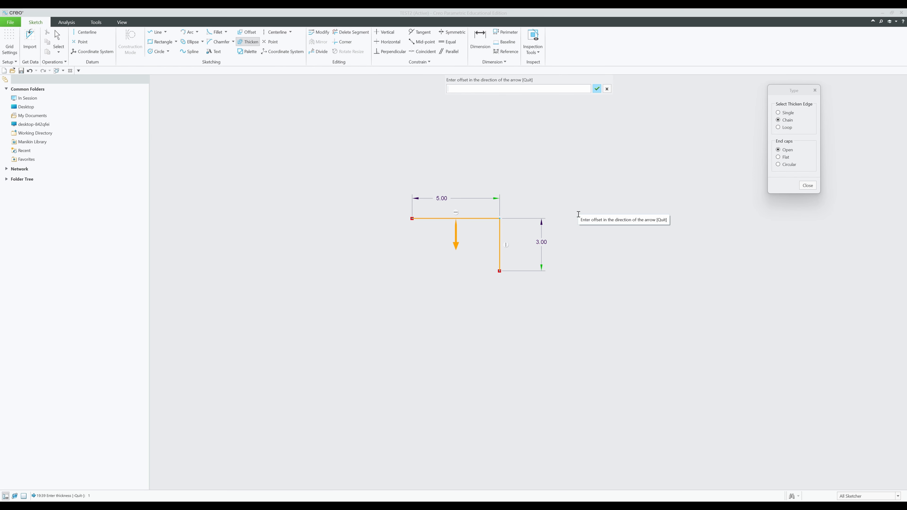
text(-)
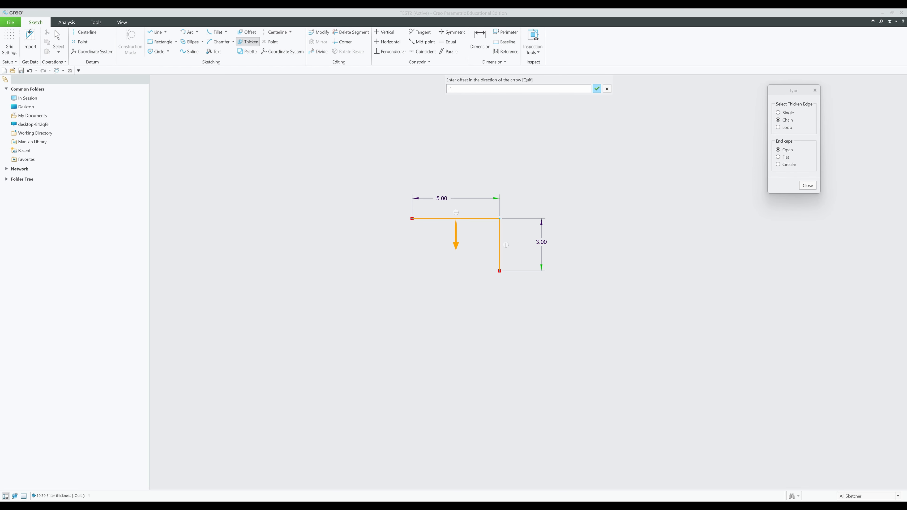
text(1)
key(Return)
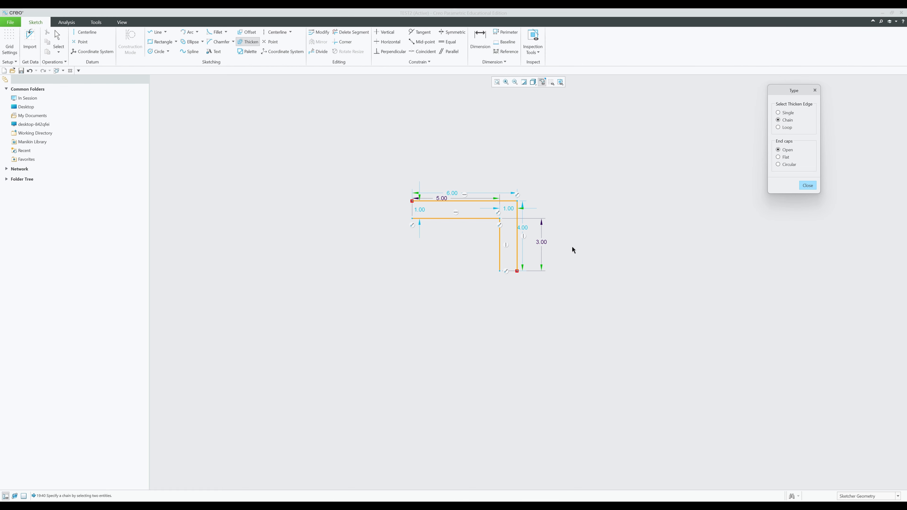
middle_click(567, 283)
scroll(510, 226, down, 5)
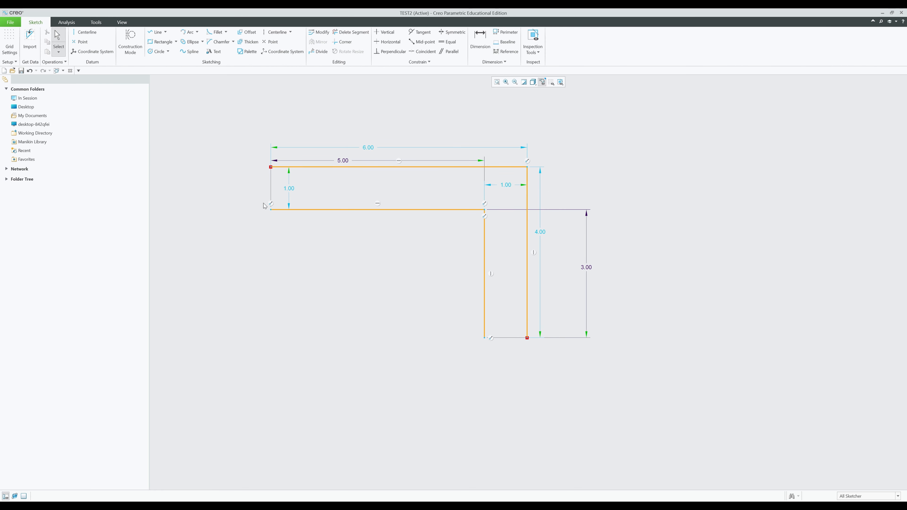
scroll(339, 232, up, 5)
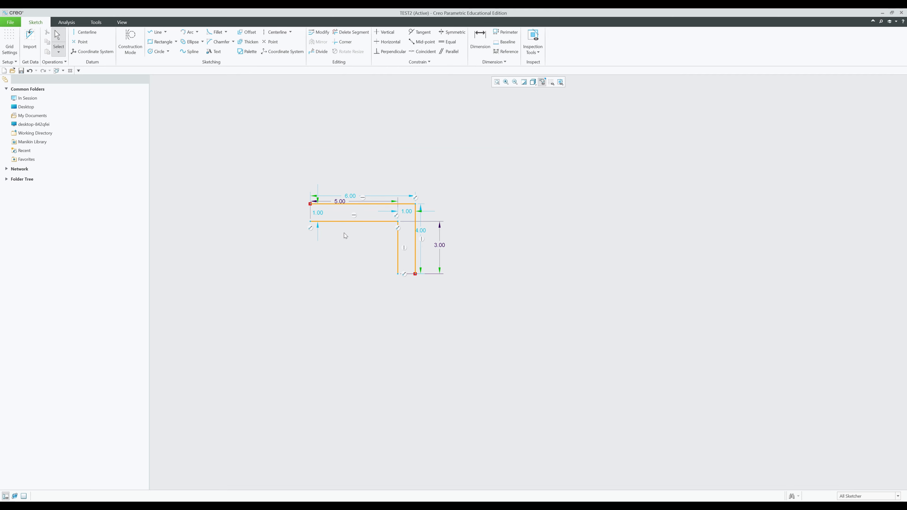
middle_drag(518, 261, 446, 272)
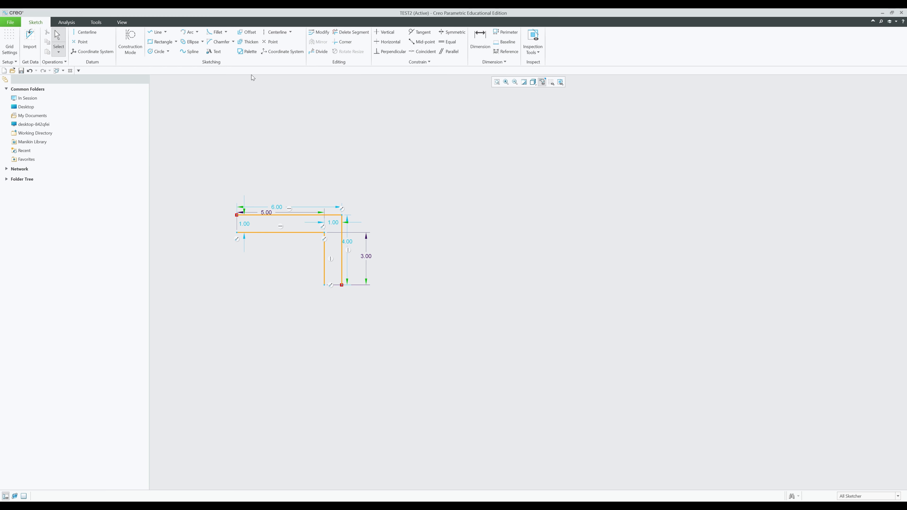
- Draw a new horizontal-and-vertical L of lines right of the existing profile
click(154, 32)
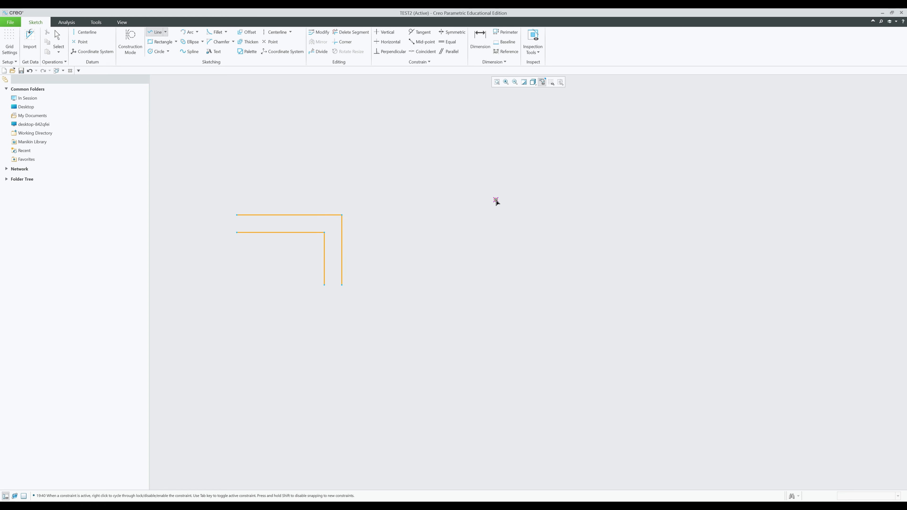
click(491, 200)
middle_click(568, 199)
click(561, 196)
click(561, 249)
middle_click(624, 266)
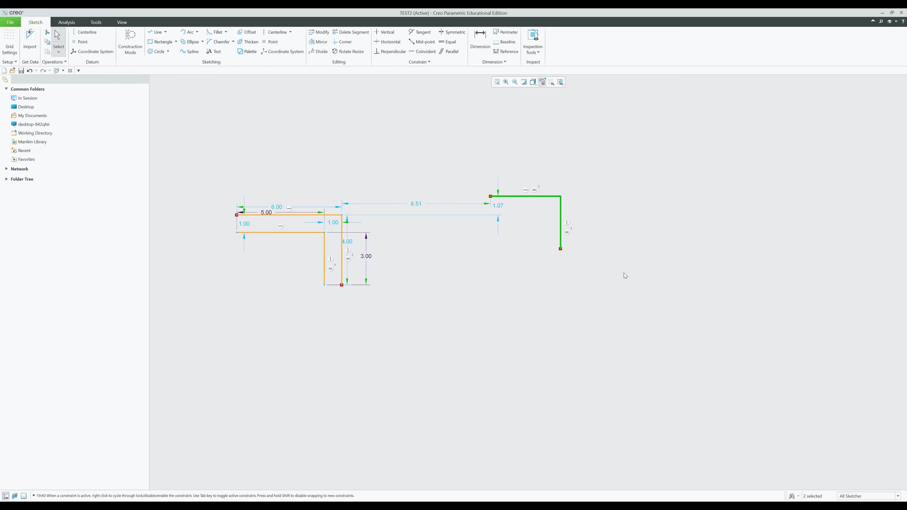
click(625, 275)
middle_drag(625, 275, 558, 295)
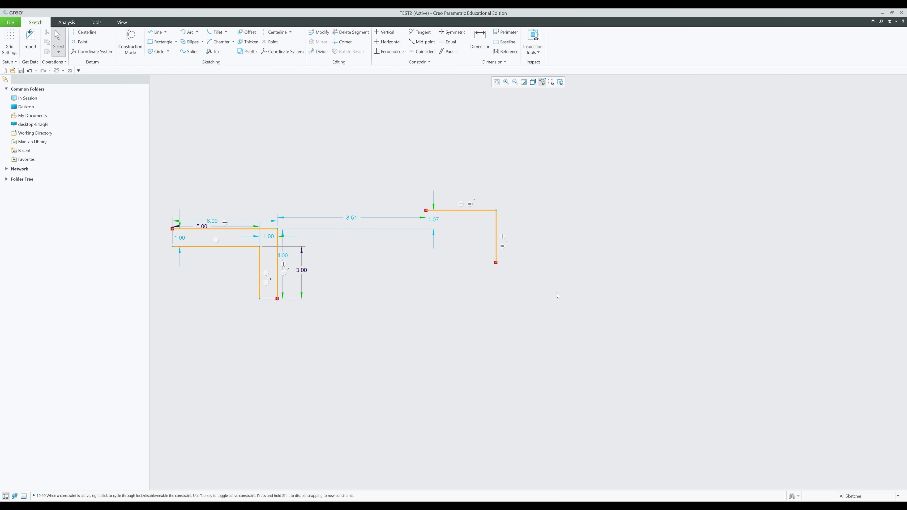
- Thicken the new L as a chain with flat caps, thickness 1 and offset -1
click(249, 42)
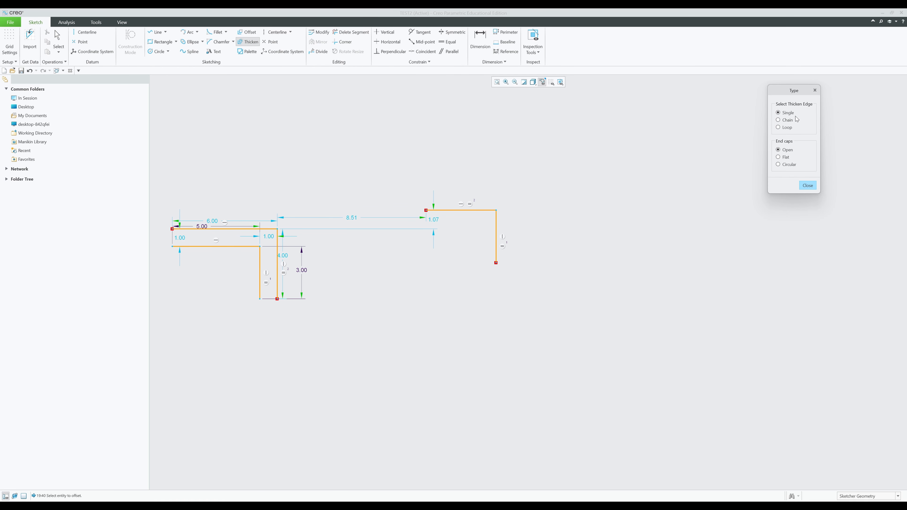
click(778, 120)
click(778, 157)
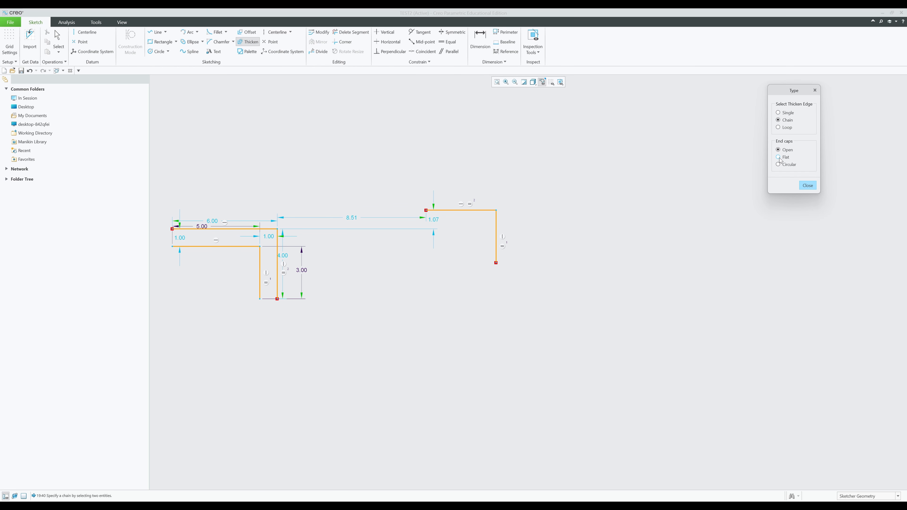
click(460, 211)
click(497, 238)
text(1)
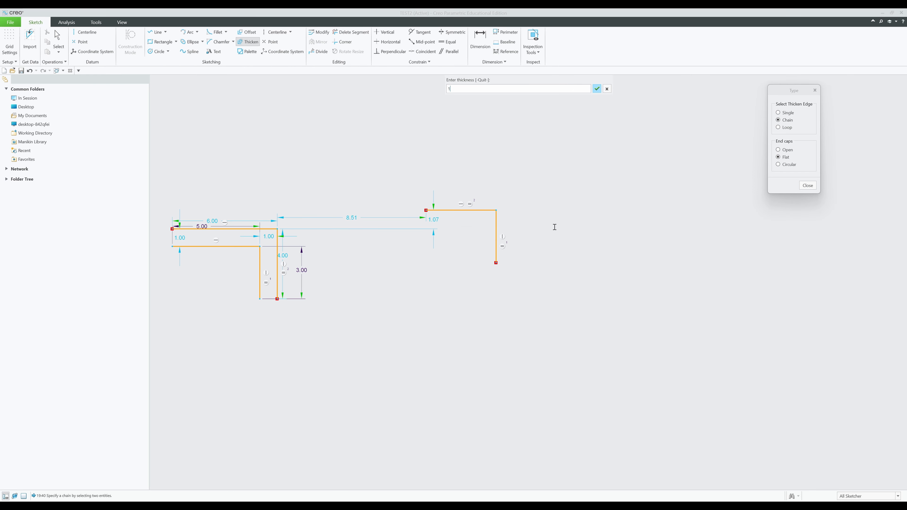
key(Return)
text(-)
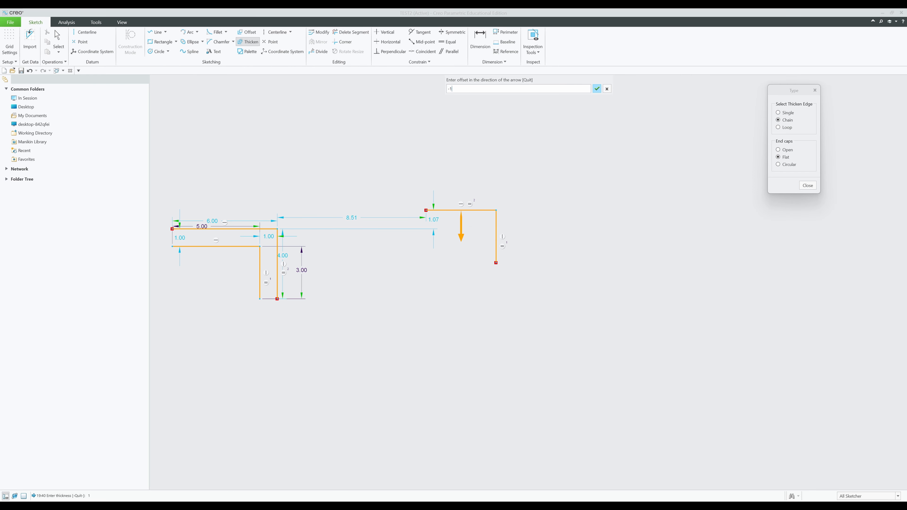
text(1)
key(Return)
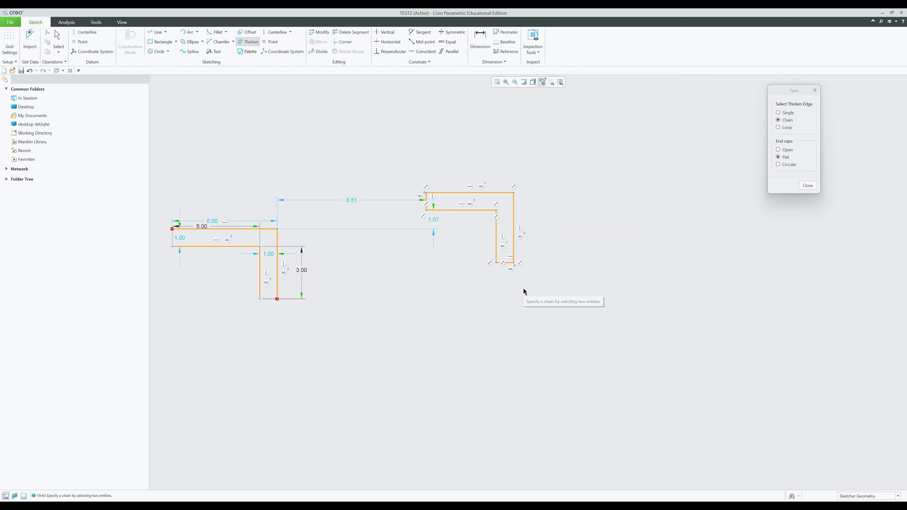
middle_click(525, 288)
scroll(511, 268, down, 4)
scroll(481, 305, up, 4)
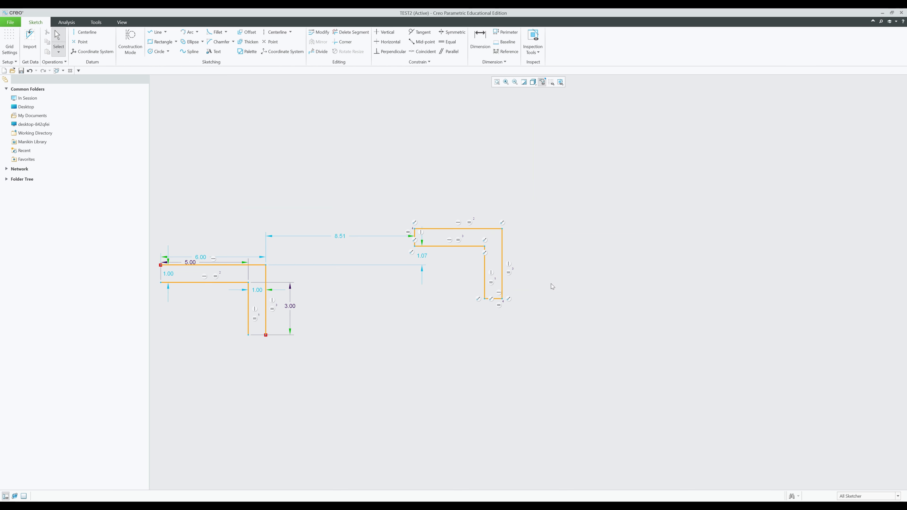
shift+middle_drag(551, 287, 377, 293)
- Draw another open two-line corner with a 4.32 top edge
click(156, 32)
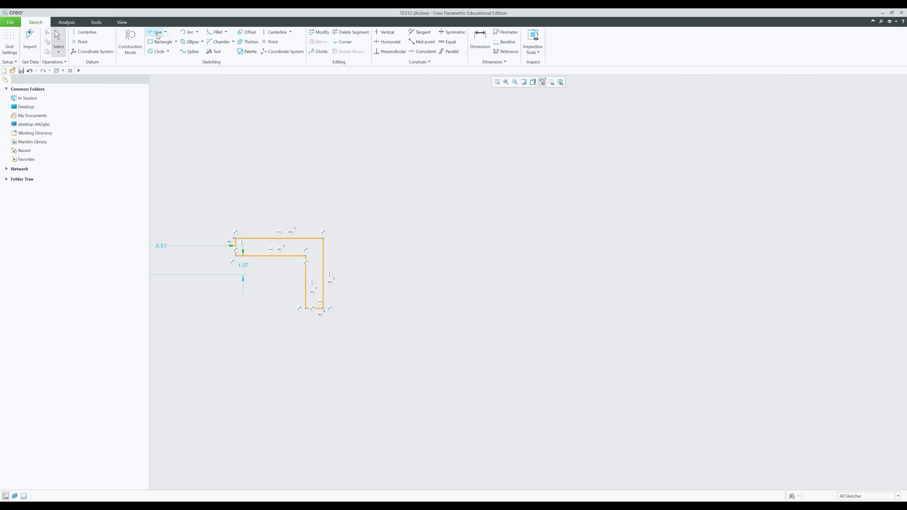
click(469, 196)
click(545, 196)
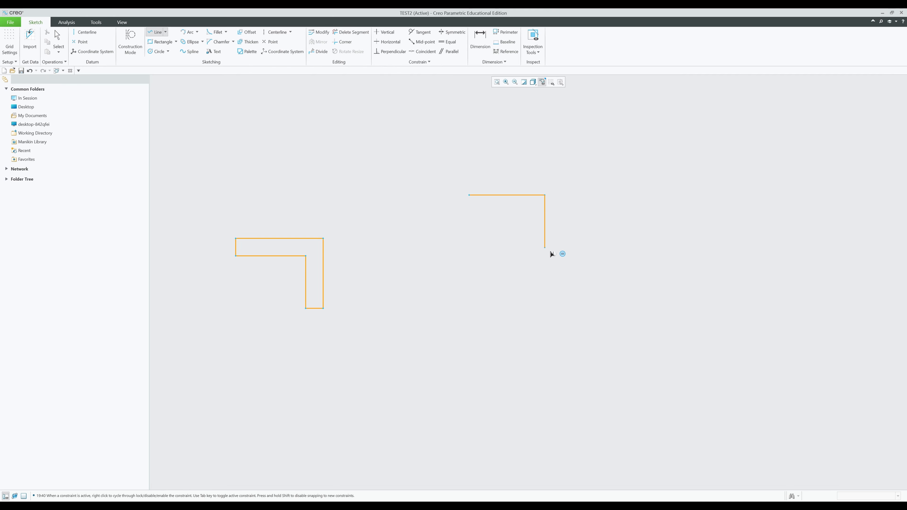
click(545, 249)
middle_click(607, 269)
mouse_move(618, 272)
shift+middle_down()
mouse_move(523, 272)
mouse_move(526, 282)
shift+middle_up()
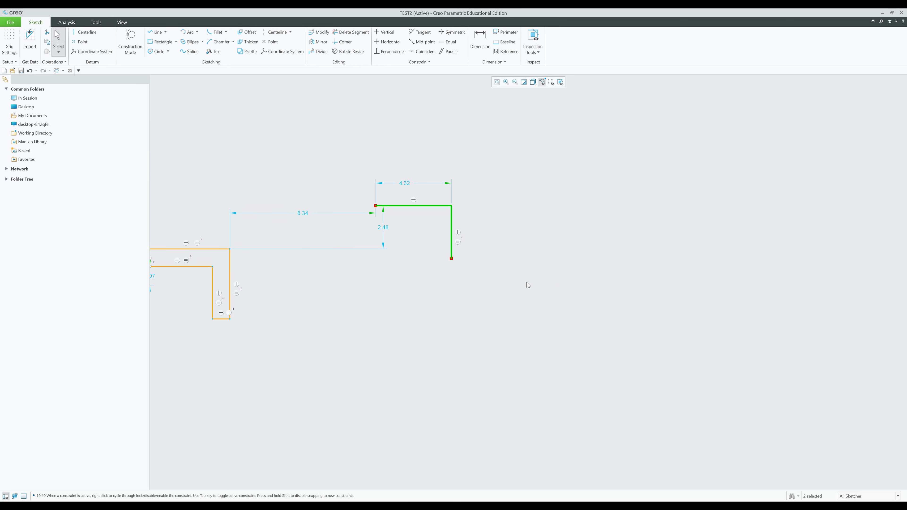
click(247, 41)
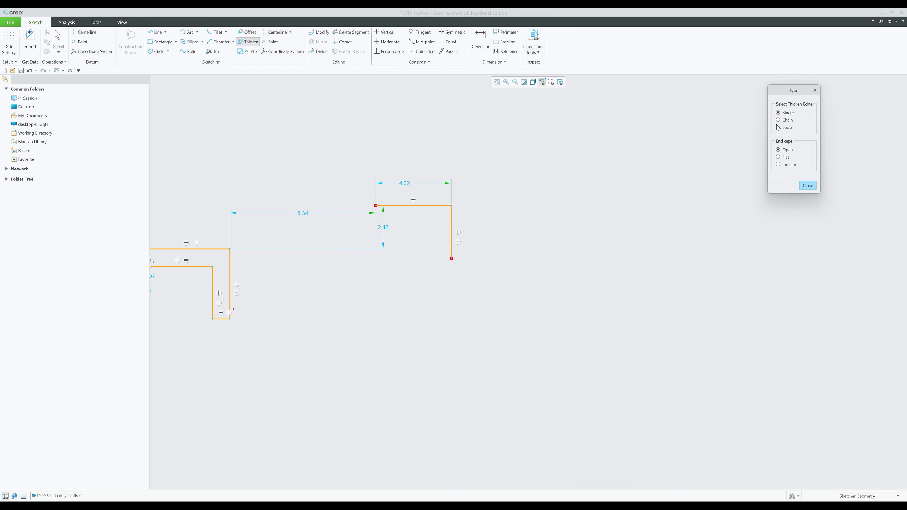
- Thicken the corner as a chain with circular caps, thickness 1 and offset -1, then select everything
click(778, 120)
click(778, 164)
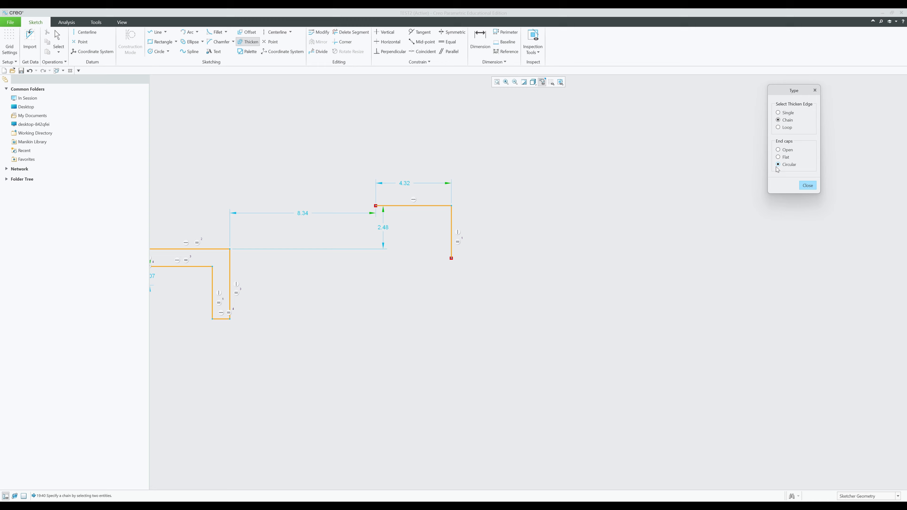
click(435, 206)
click(452, 232)
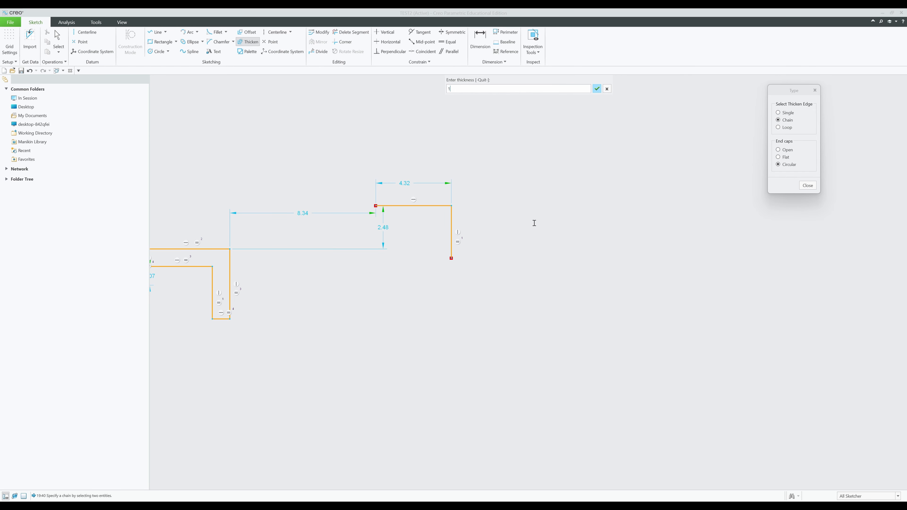
text(1)
key(Return)
text(-1)
key(Return)
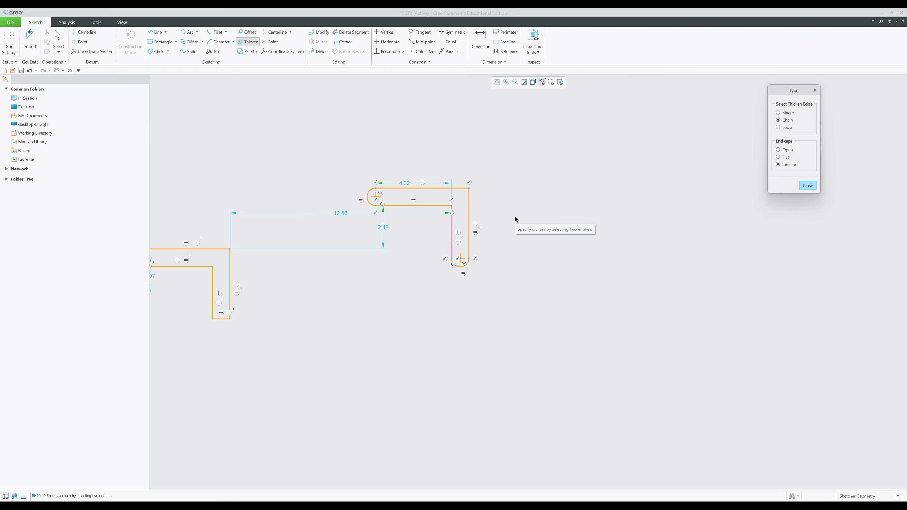
scroll(509, 219, down, 3)
middle_drag(531, 270, 635, 257)
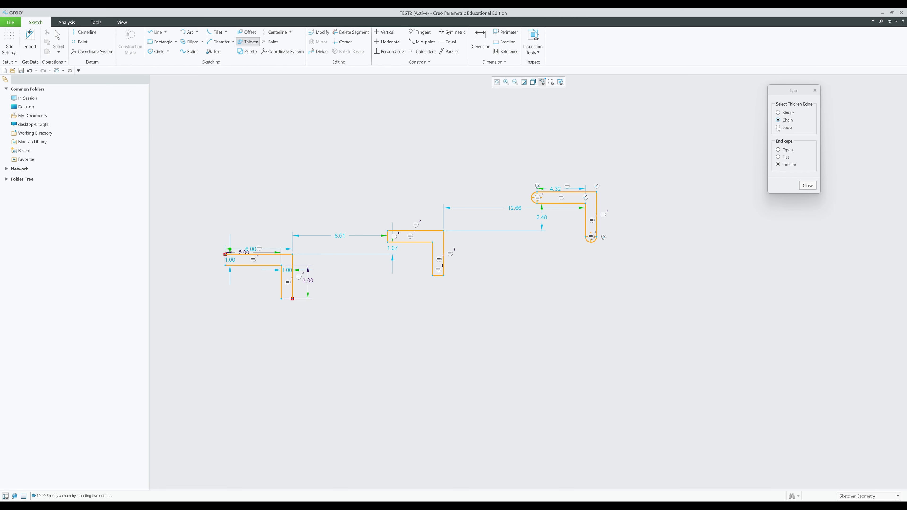
middle_click(681, 278)
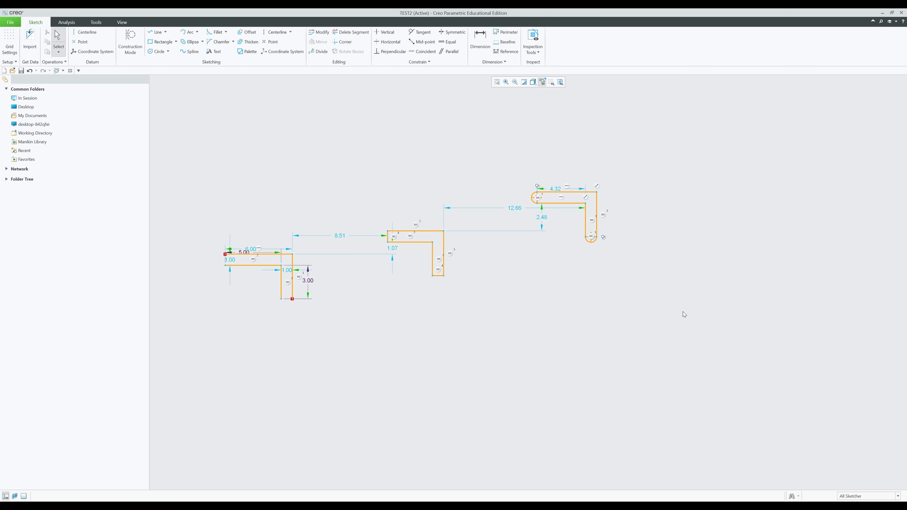
mouse_move(715, 340)
mouse_down()
mouse_move(253, 240)
mouse_move(209, 163)
mouse_up()
- Delete all selected sketch geometry, then close the Thicken options without changes
key(Delete)
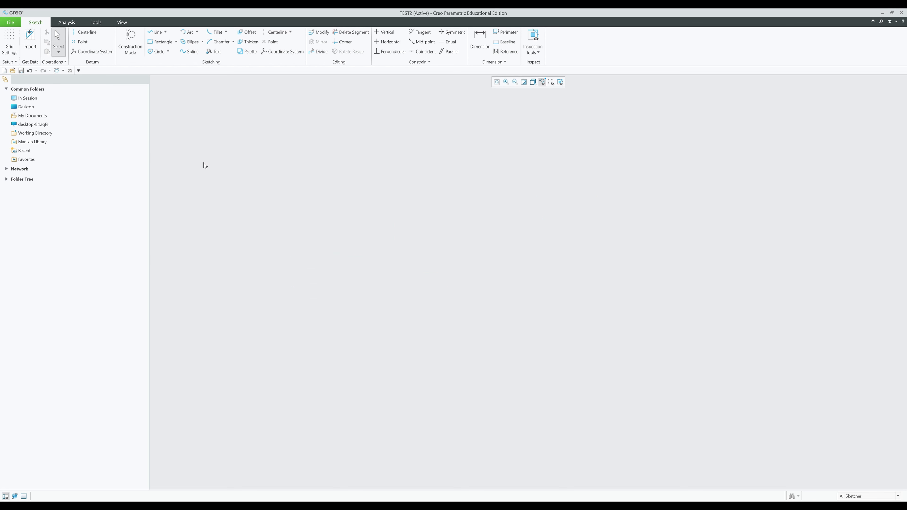
click(247, 41)
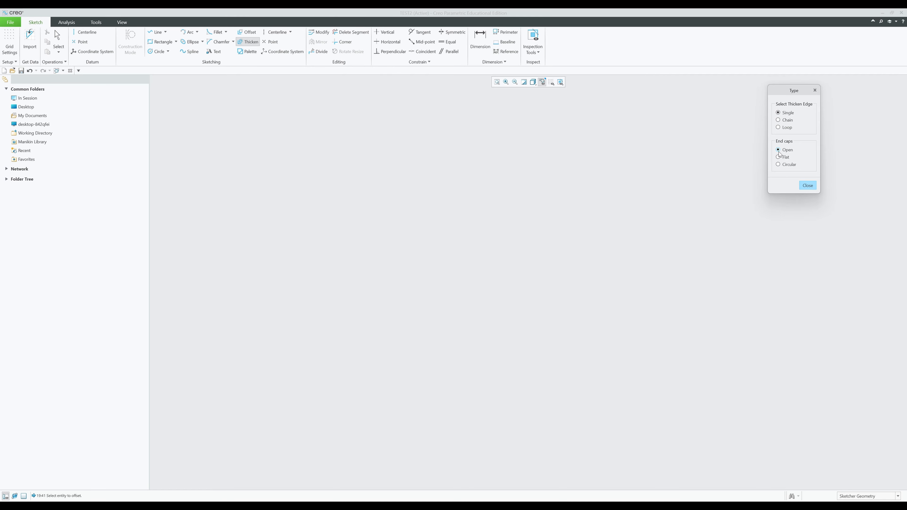
click(807, 186)
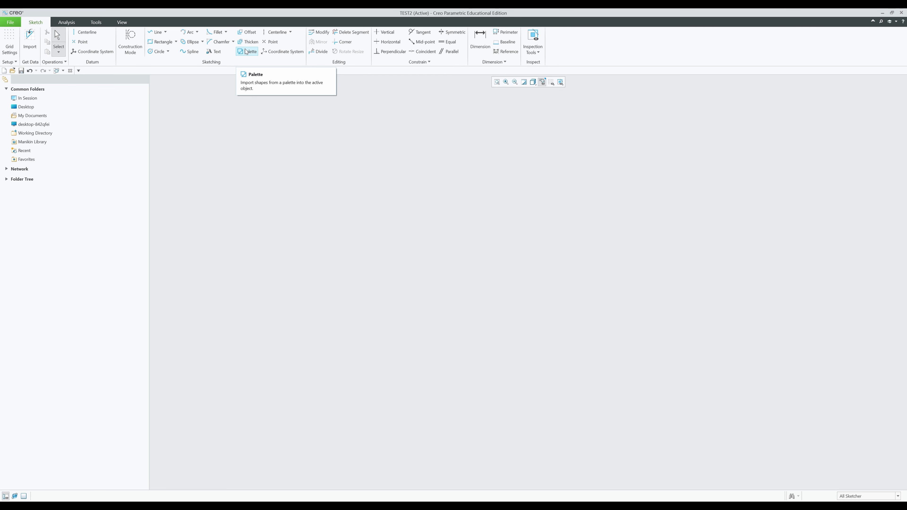
- Draw a rectangle 10.00 wide by 5.00 tall and move its dimensions clear
key(r)
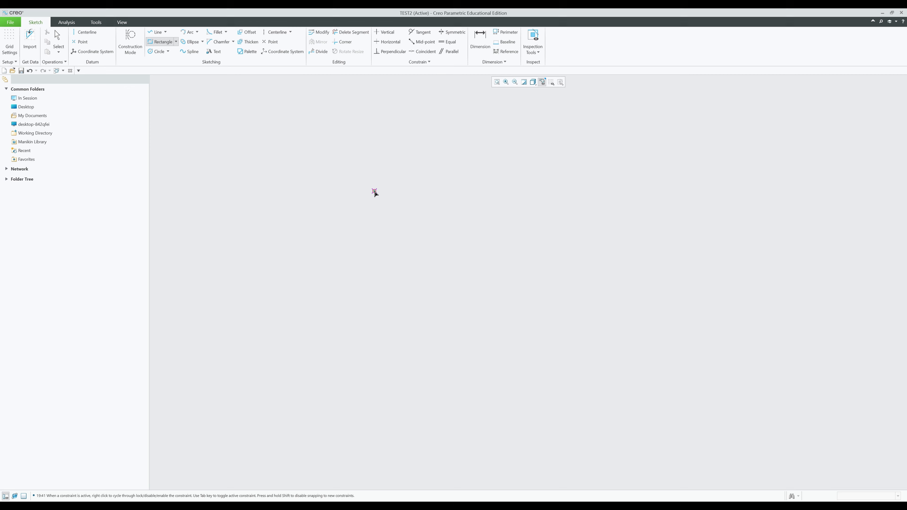
click(410, 207)
click(528, 263)
middle_click(605, 282)
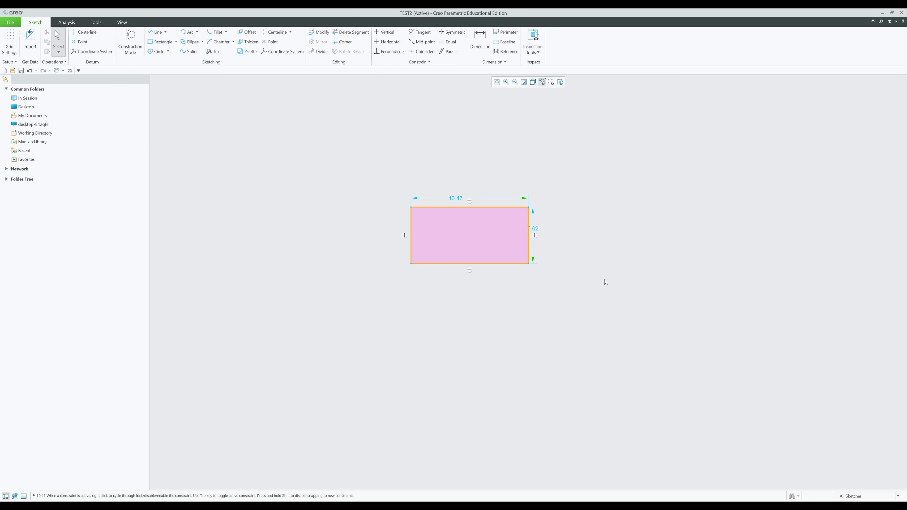
double_click(536, 230)
text(5)
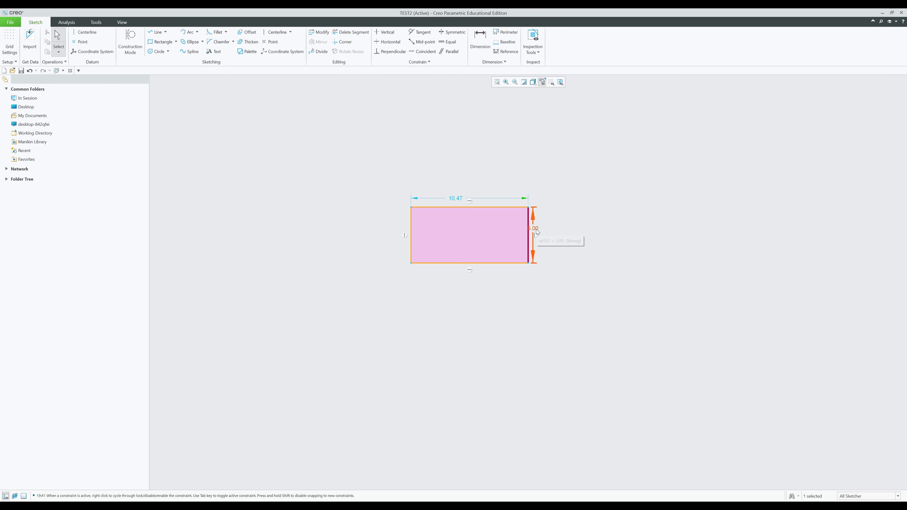
key(Return)
double_click(456, 202)
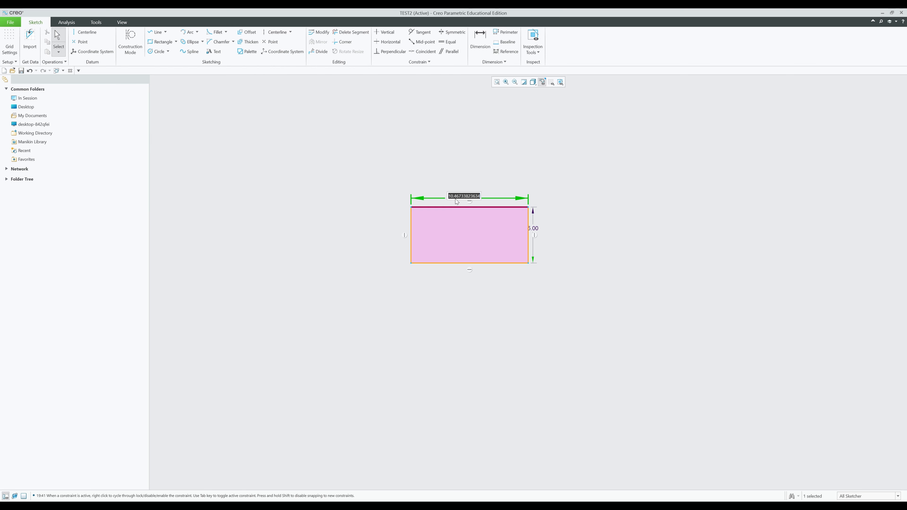
text(10)
key(Return)
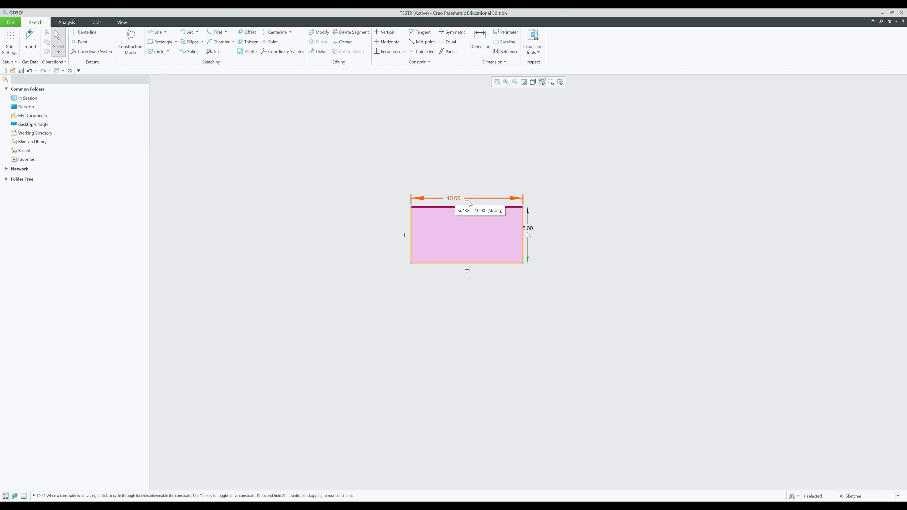
drag(533, 230, 556, 243)
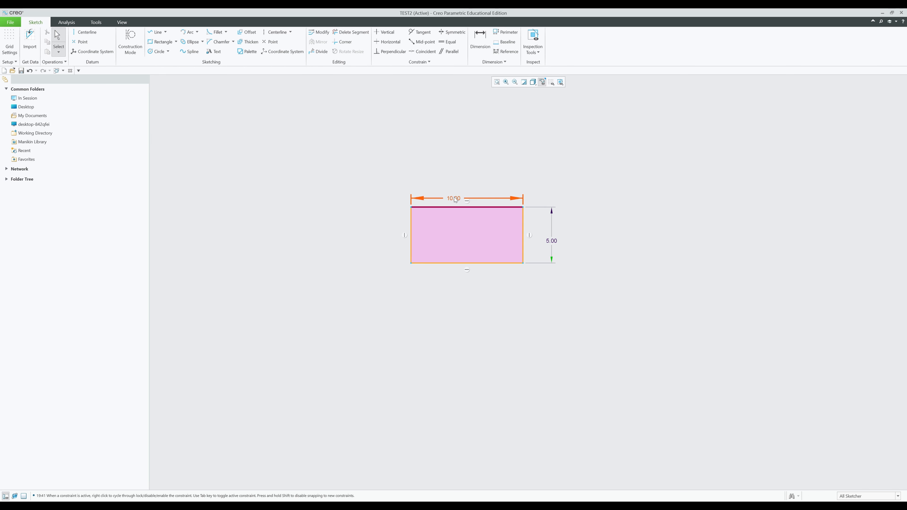
drag(455, 200, 457, 196)
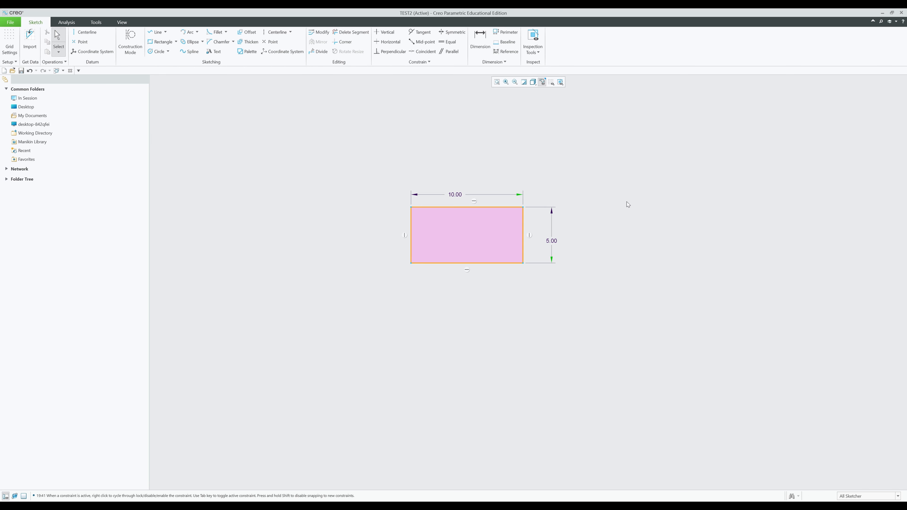
- Thicken the rectangle as a loop with thickness 1 and offset -1, making a 12.00 by 7.00 border
click(248, 41)
click(784, 127)
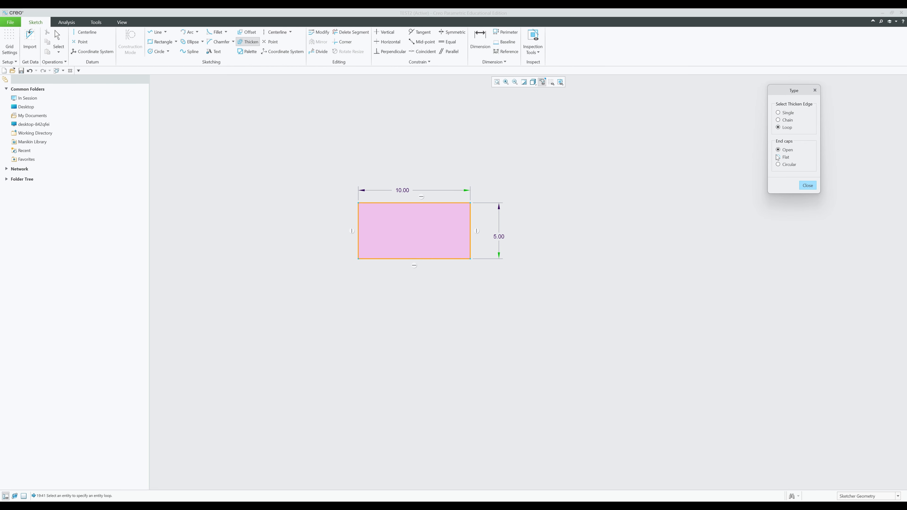
click(440, 208)
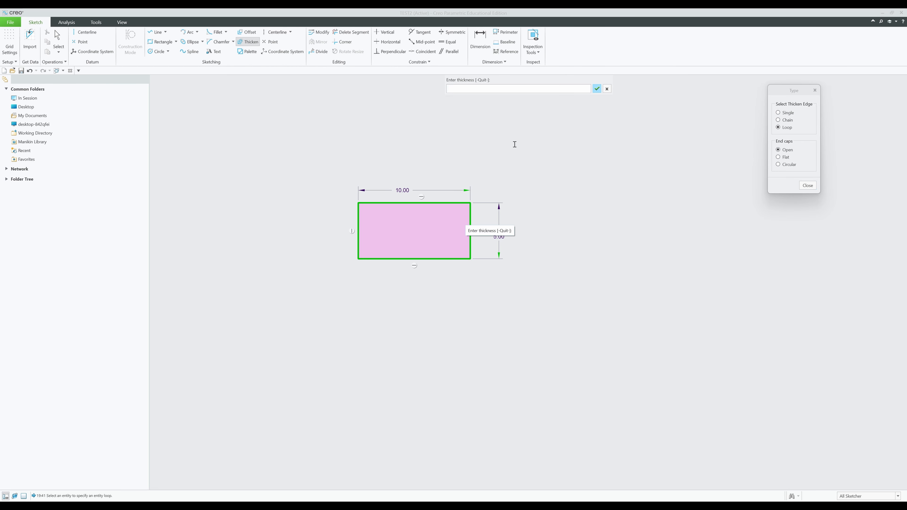
text(1)
key(Return)
text(-)
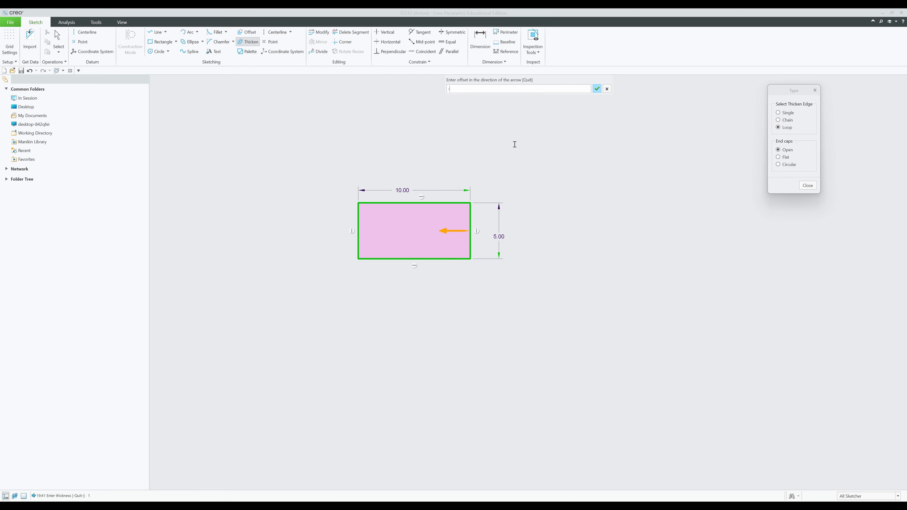
key(Return)
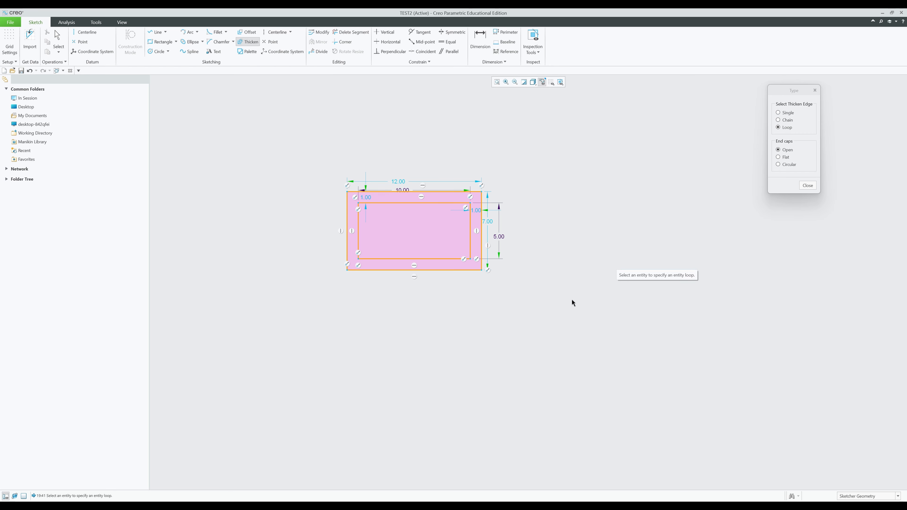
middle_drag(571, 301, 483, 305)
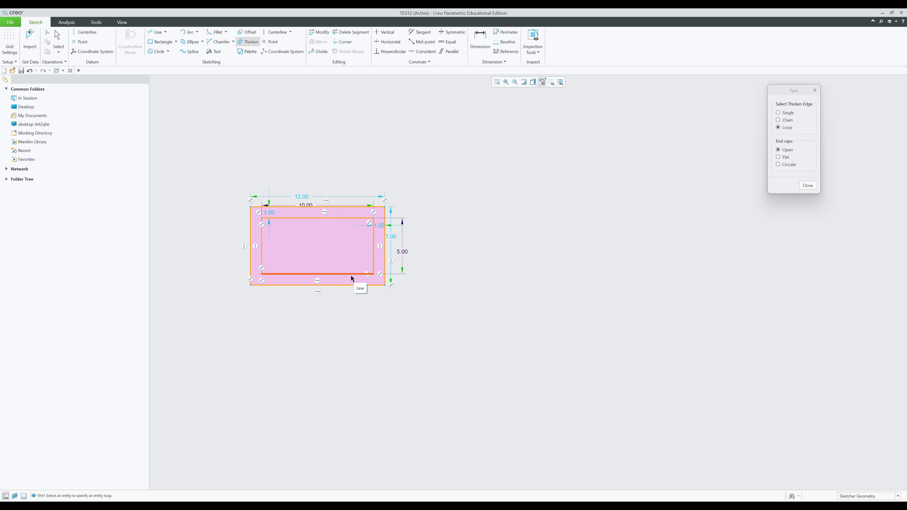
click(159, 51)
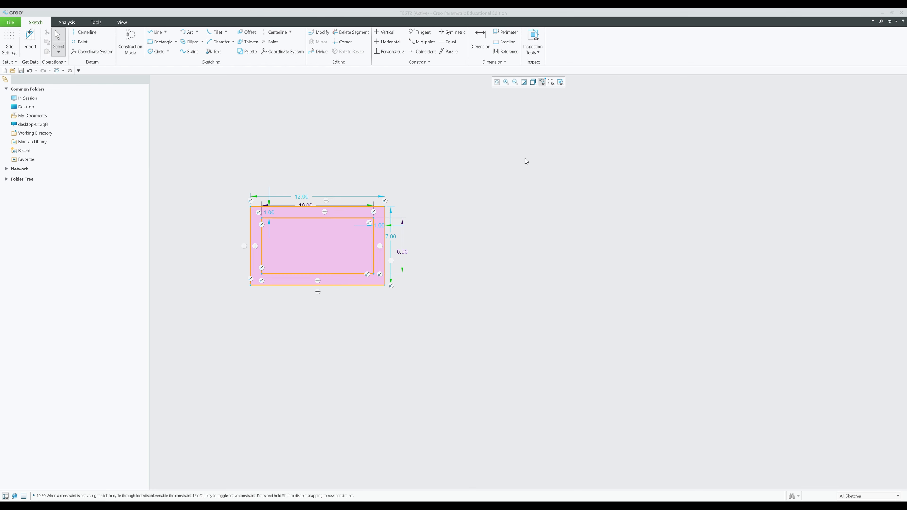
click(248, 42)
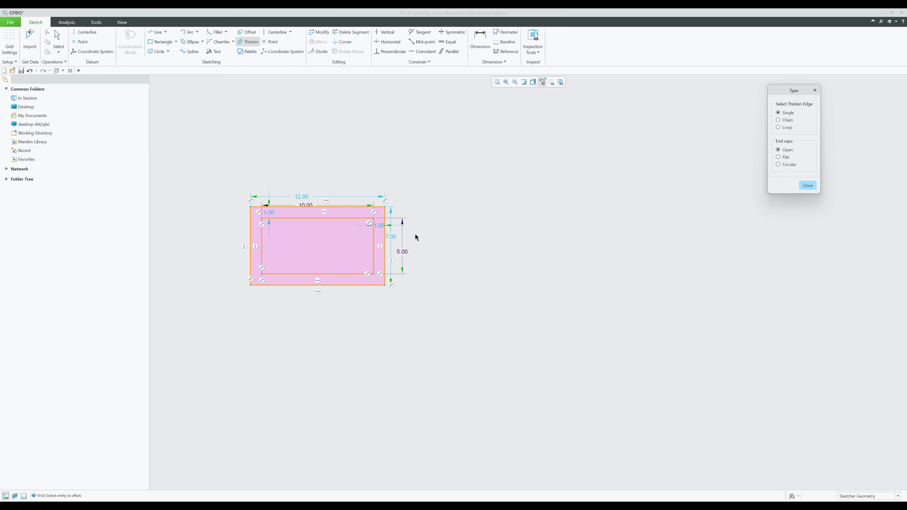
- Draw a new ellipse to the right of the rectangle
click(811, 187)
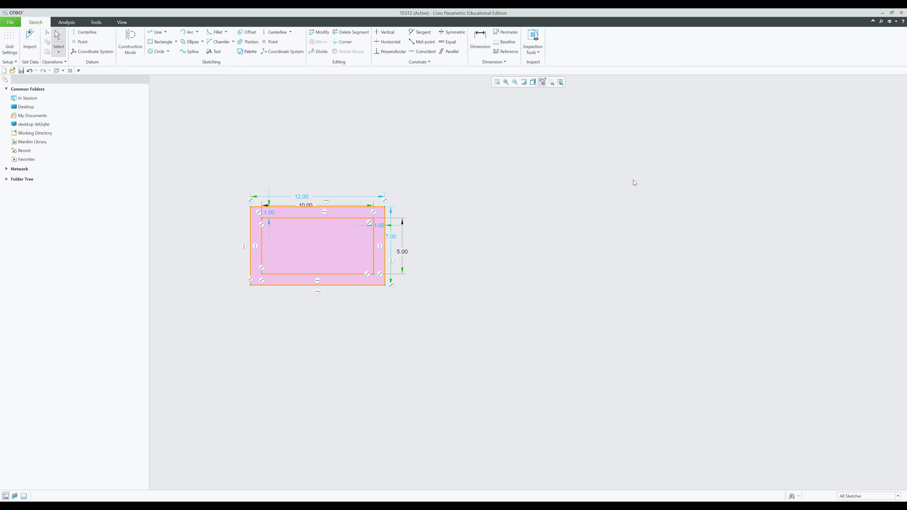
click(192, 43)
click(533, 229)
click(572, 231)
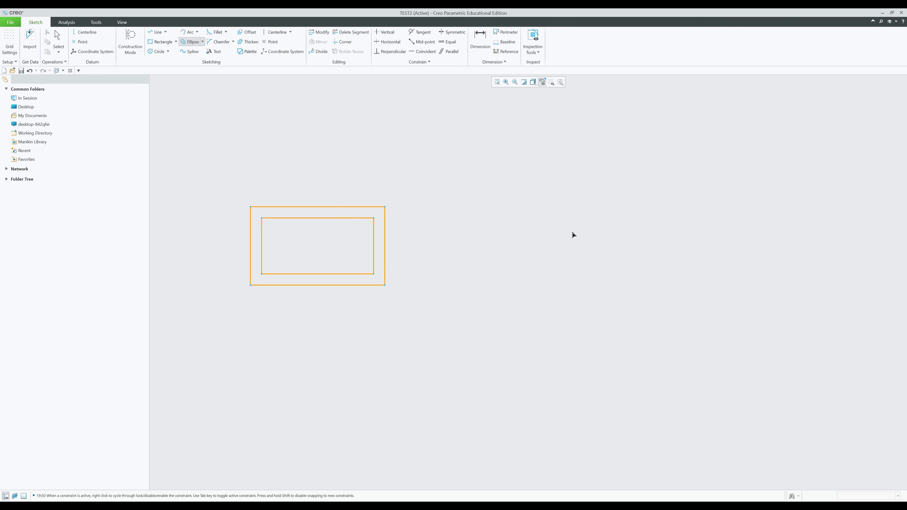
click(593, 257)
middle_click(648, 268)
click(648, 268)
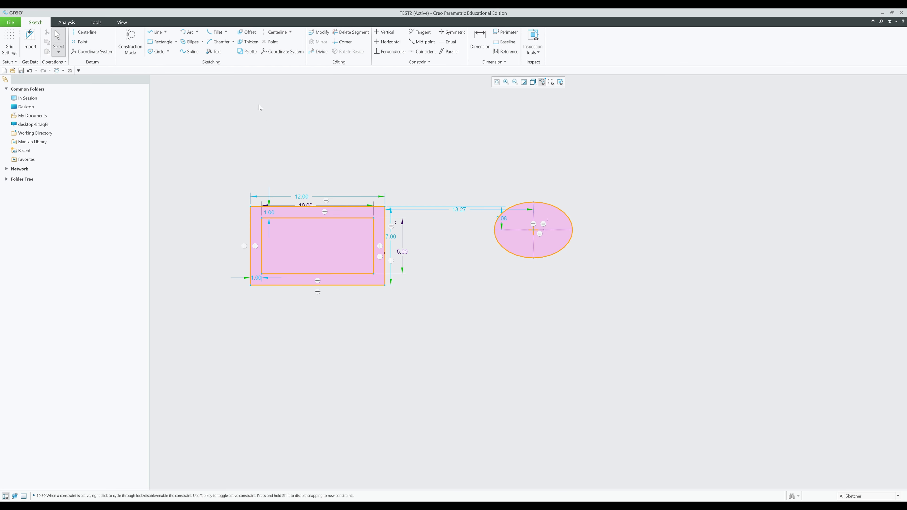
- Thicken the ellipse as a loop with flat end caps at thickness 1
click(247, 41)
click(778, 128)
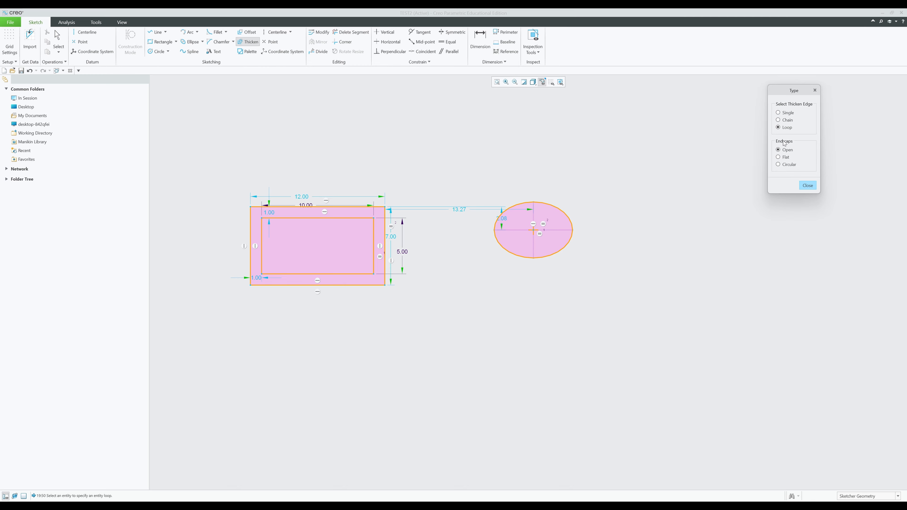
click(778, 159)
click(562, 249)
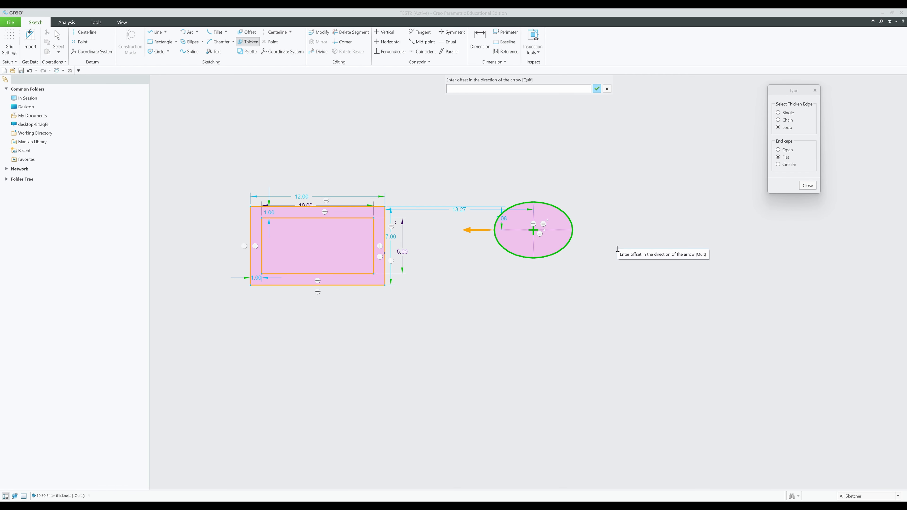
key(Return)
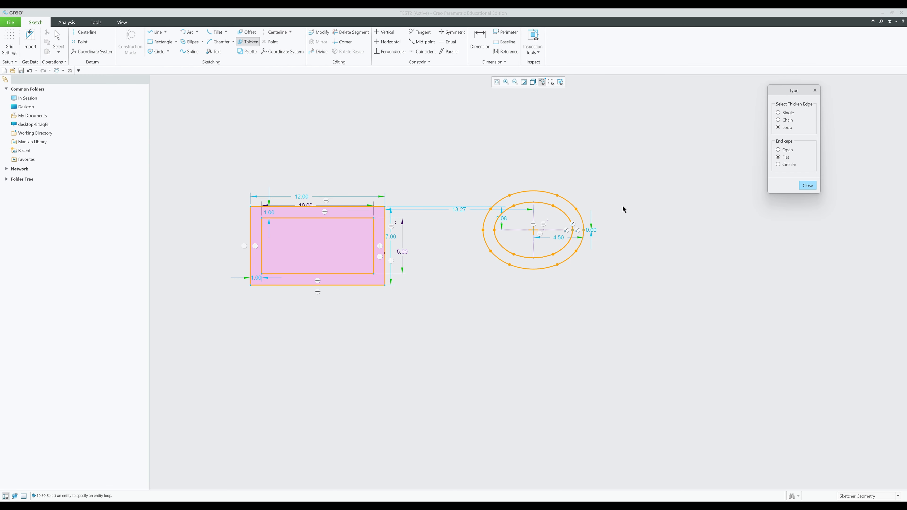
middle_drag(659, 288, 533, 292)
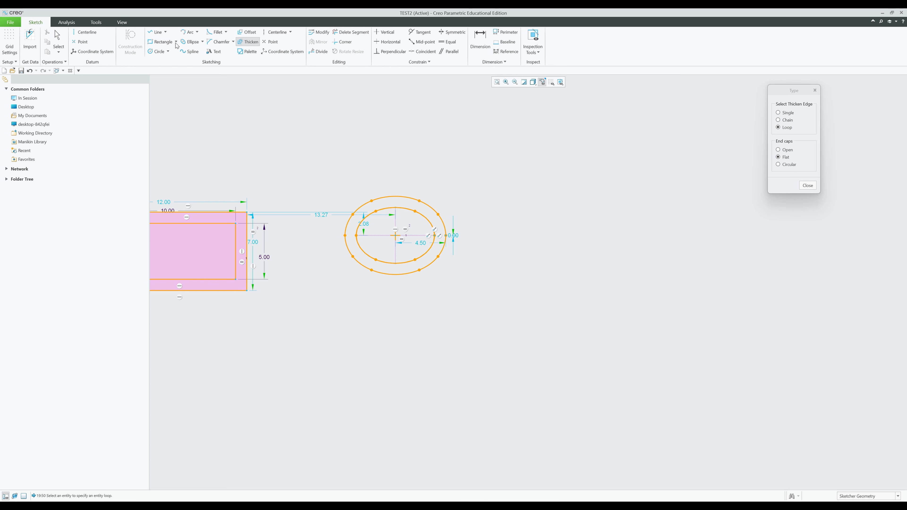
- Insert a 6-Sided Hexagon from the Palette's Polygons tab right of the elliptical ring
click(169, 51)
click(170, 52)
click(247, 52)
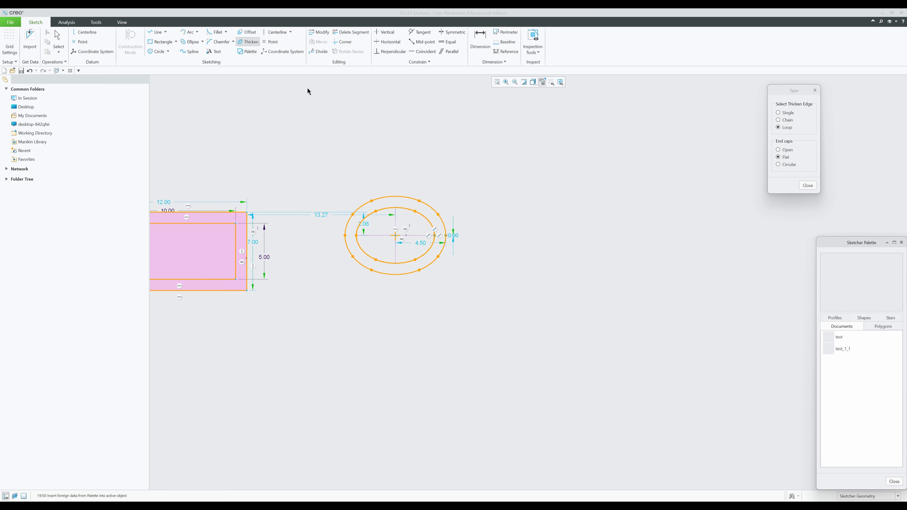
click(872, 326)
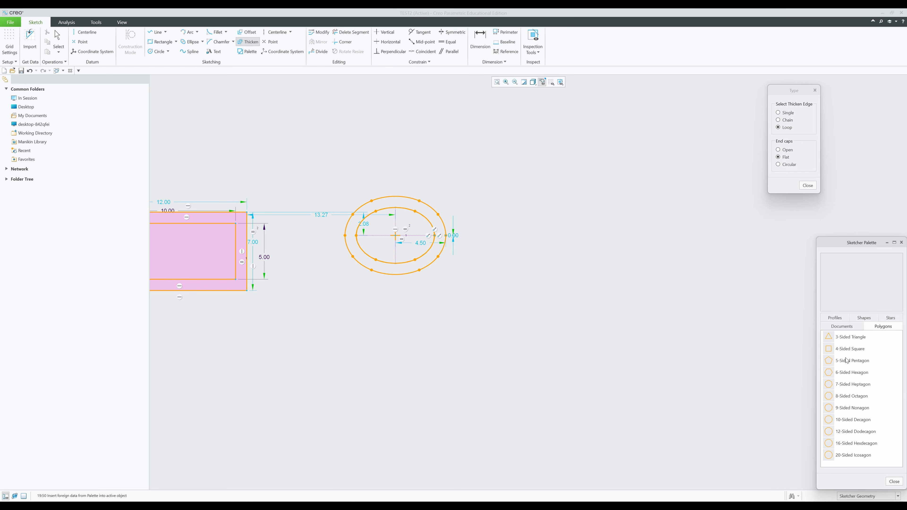
click(848, 371)
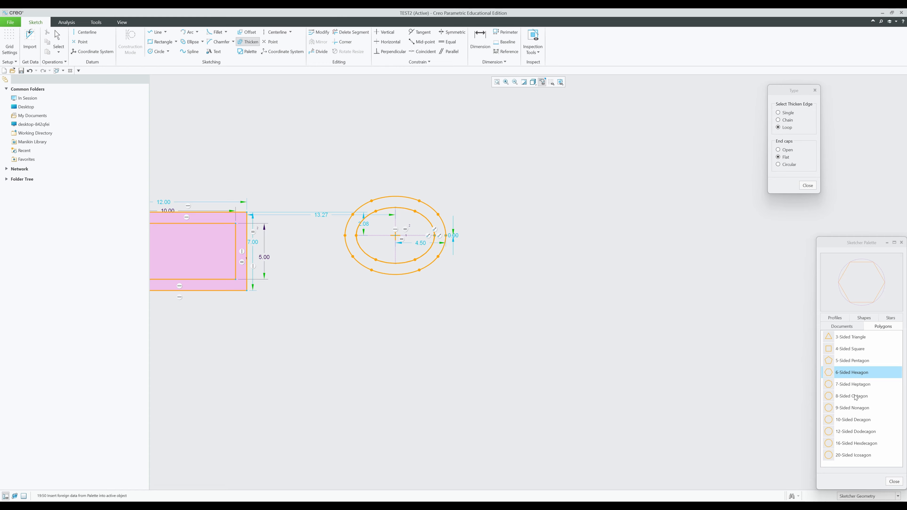
drag(846, 375, 601, 236)
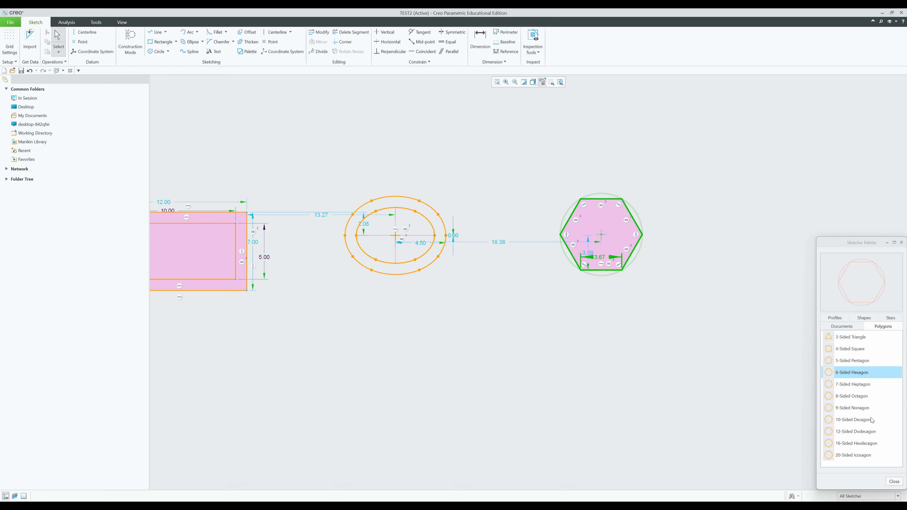
click(893, 482)
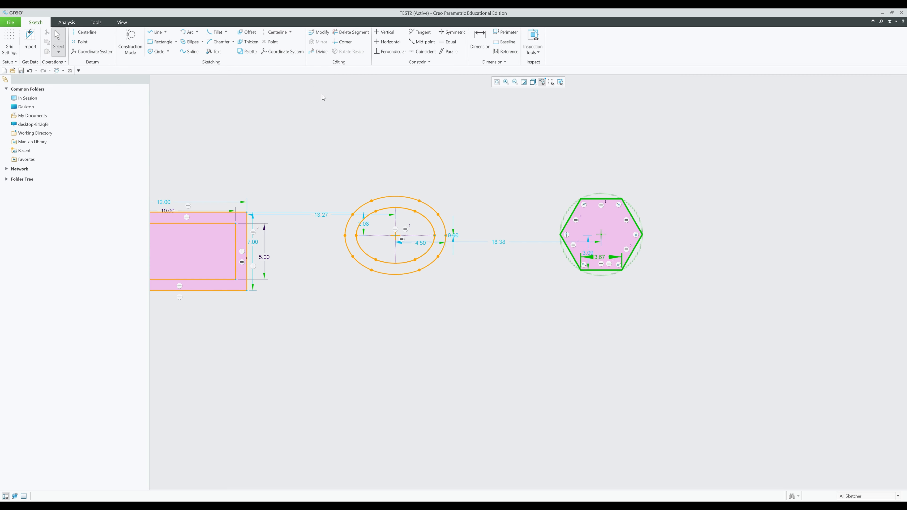
click(248, 41)
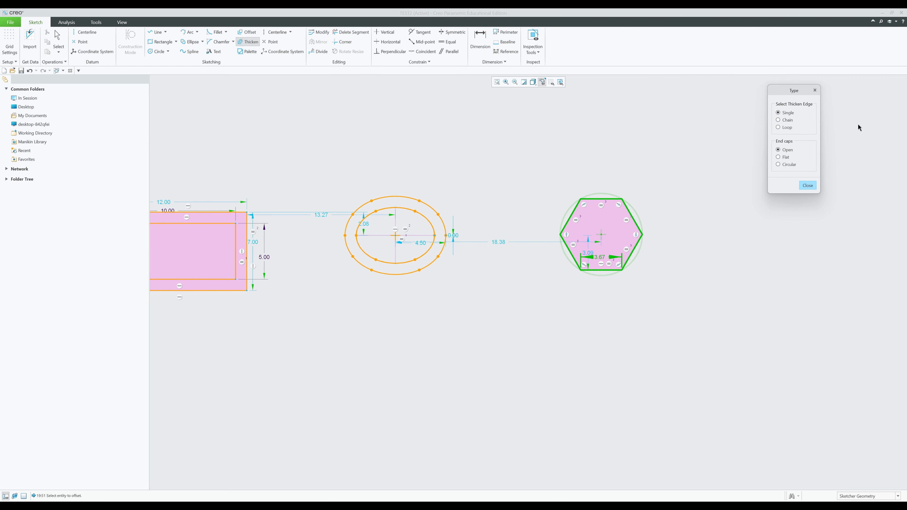
- Thicken the hexagon as a loop with circular end caps at thickness 1
click(788, 129)
click(789, 166)
click(640, 243)
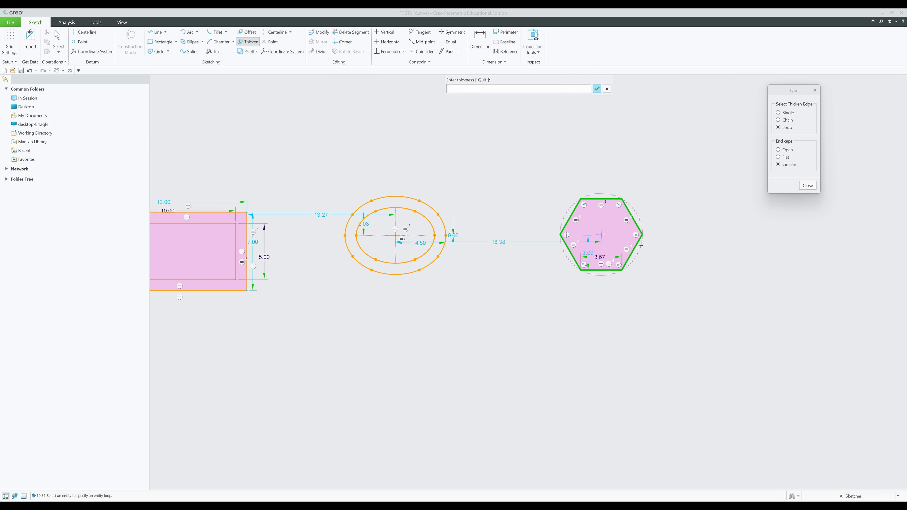
text(1)
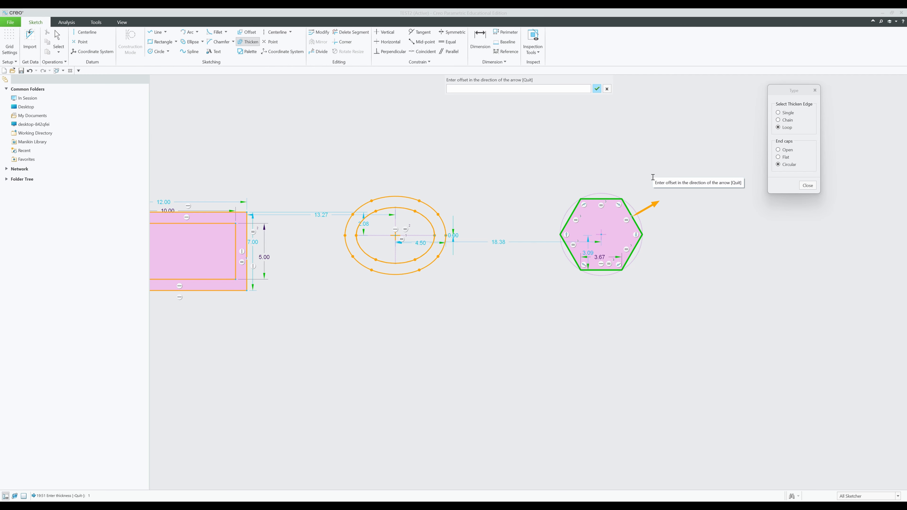
key(Return)
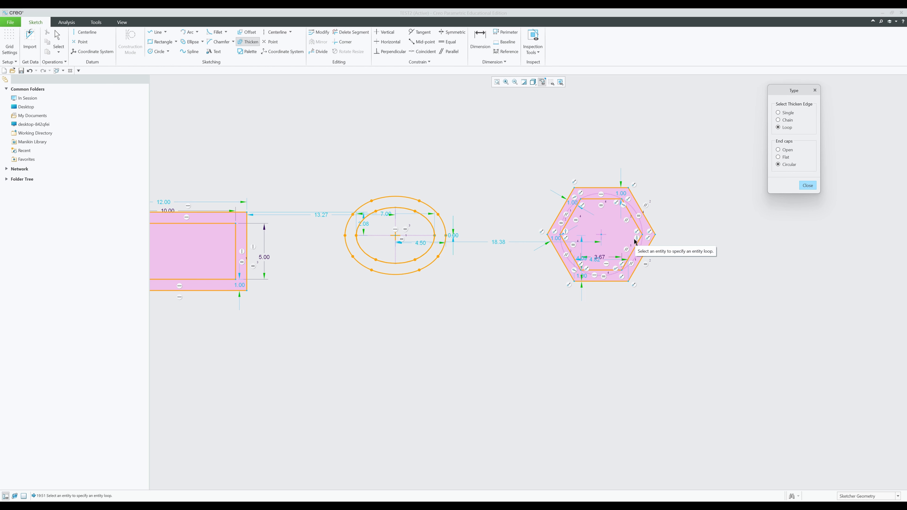
click(807, 186)
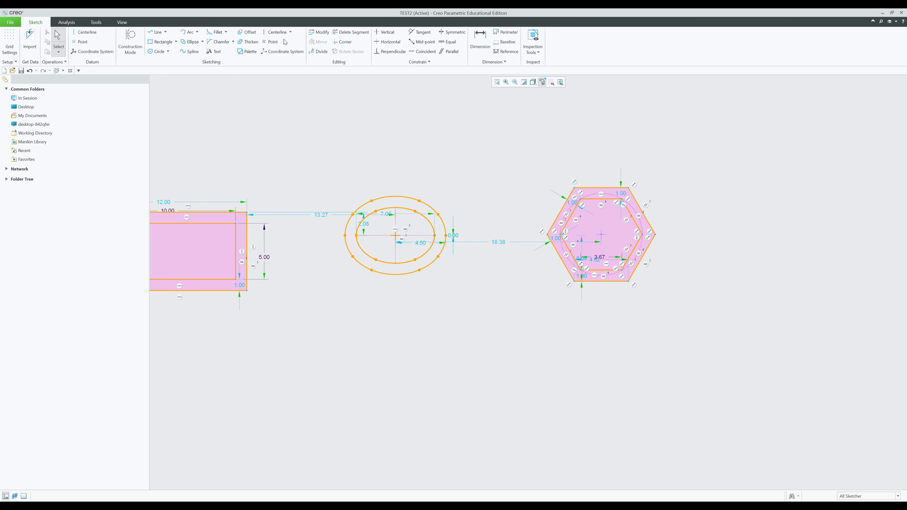
- Select the rectangle, ellipse and hexagon rings with Ctrl+Alt+A and delete them
click(291, 32)
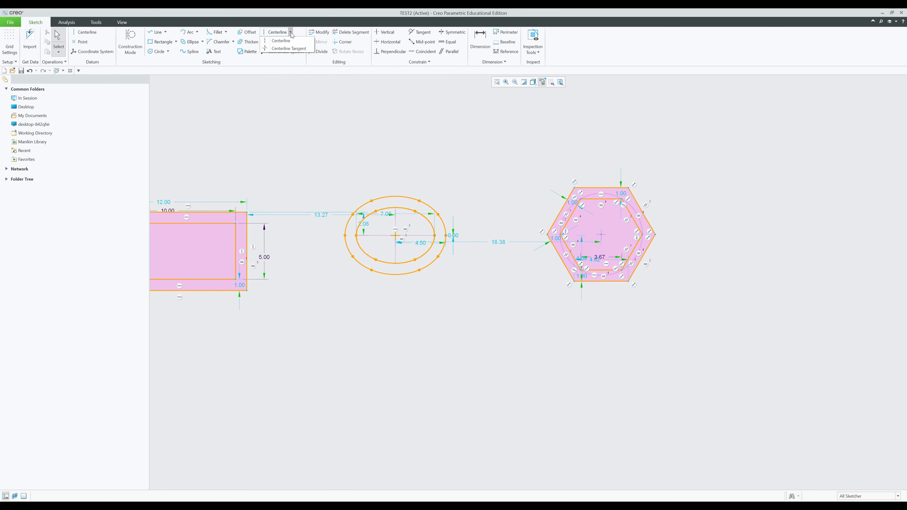
click(284, 99)
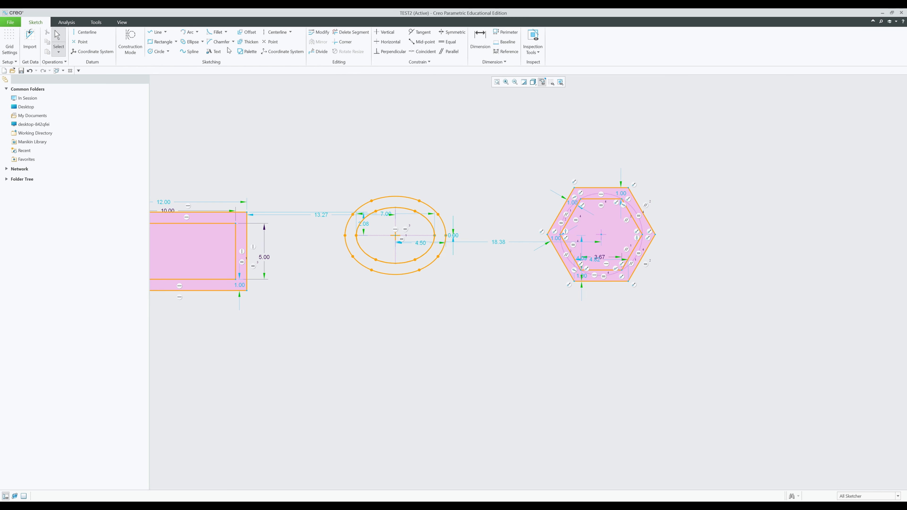
scroll(353, 120, down, 1)
middle_drag(415, 127, 473, 151)
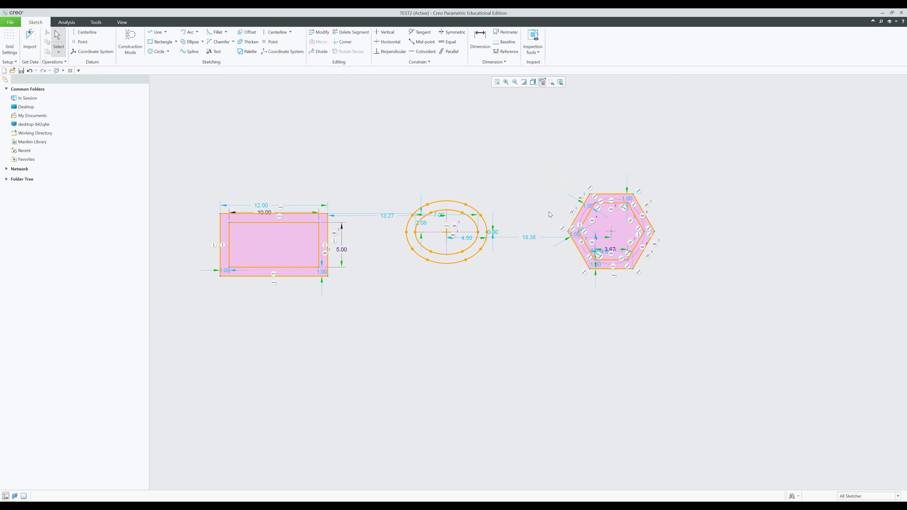
key(ctrl+alt+a)
key(Delete)
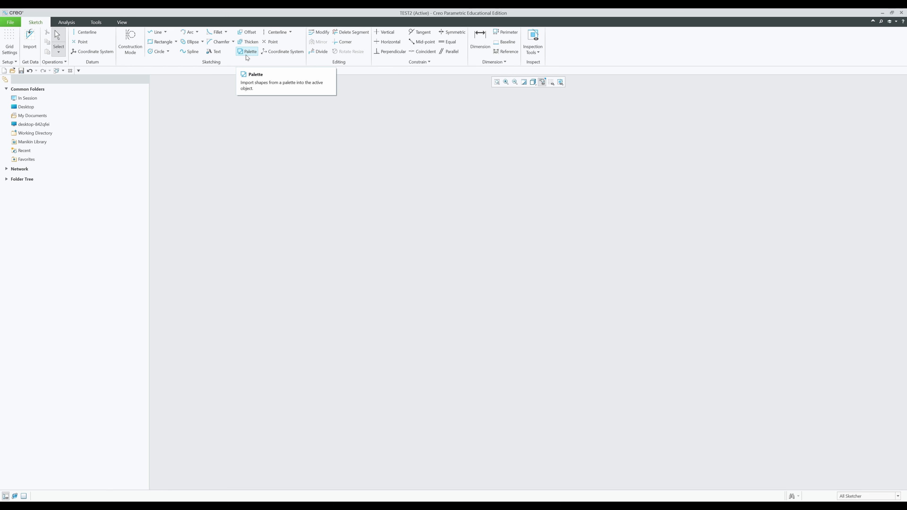
- Browse the Sketcher Palette's Profiles, Polygons, Stars and Shapes tabs, then insert the Cross
click(246, 51)
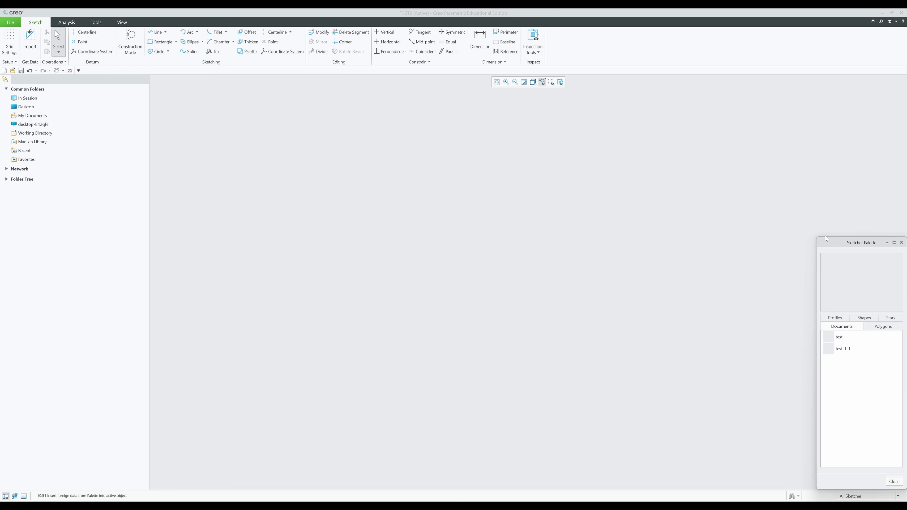
drag(829, 243, 596, 101)
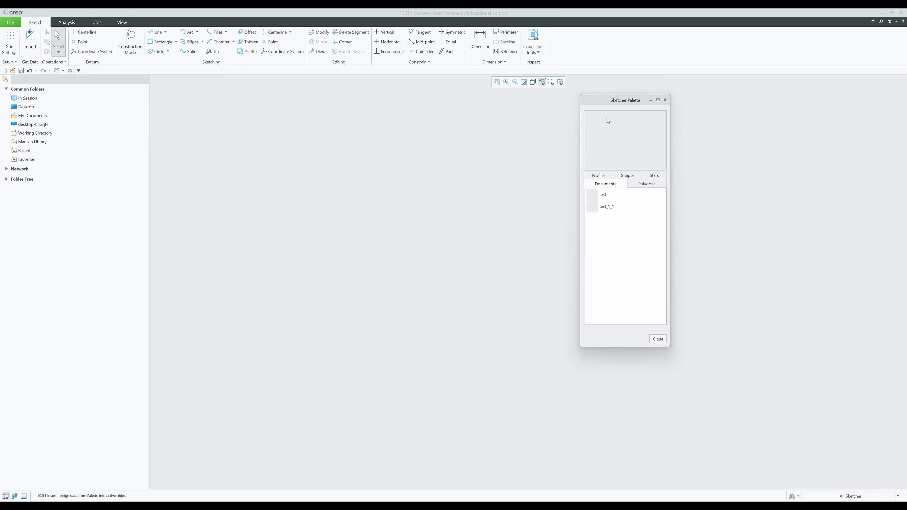
click(600, 176)
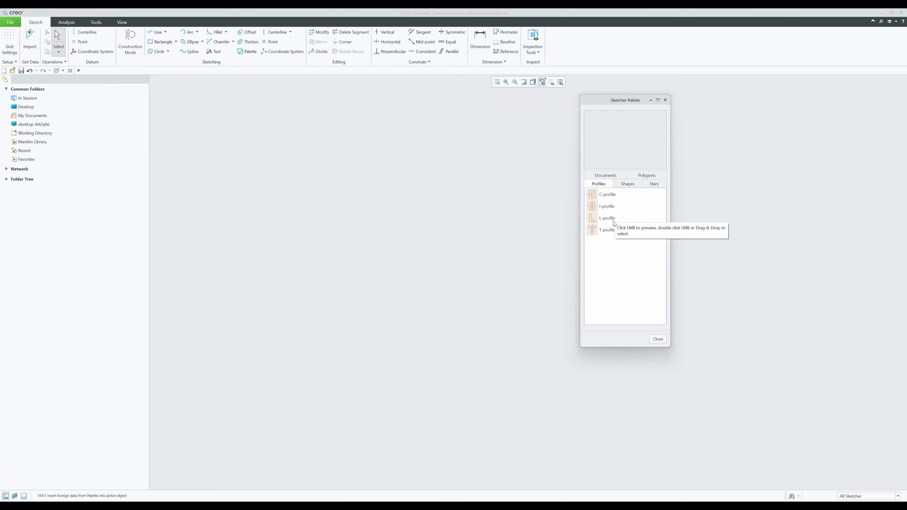
click(647, 175)
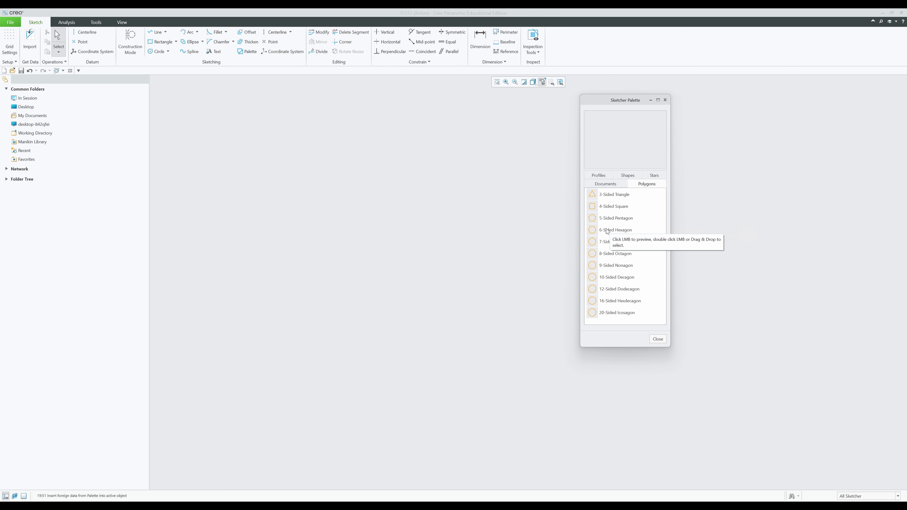
click(654, 176)
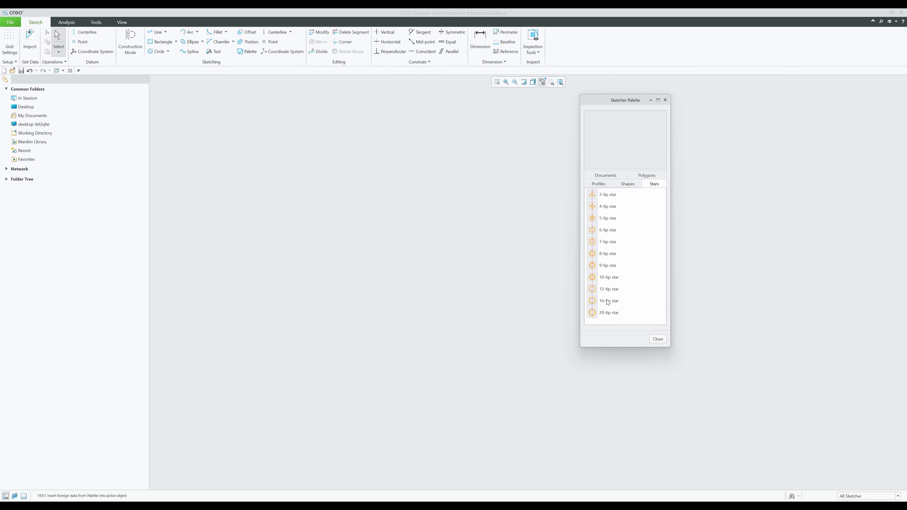
click(620, 185)
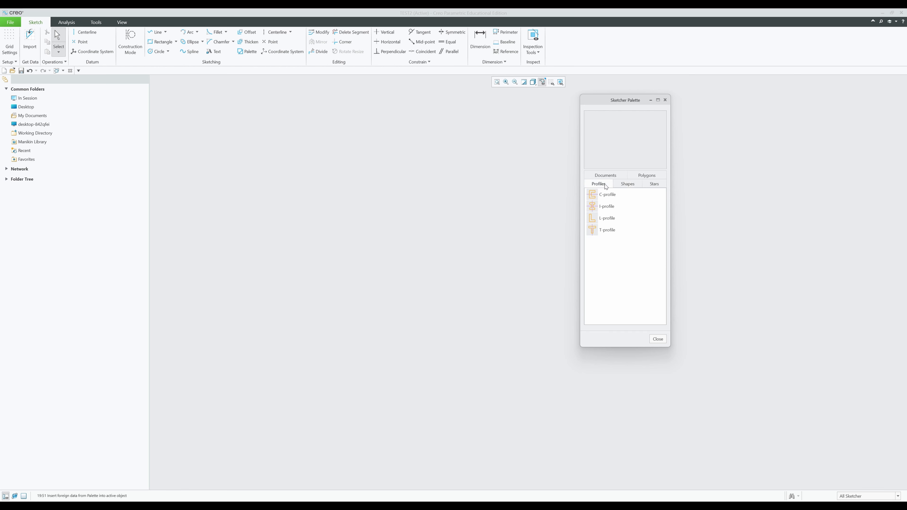
click(587, 199)
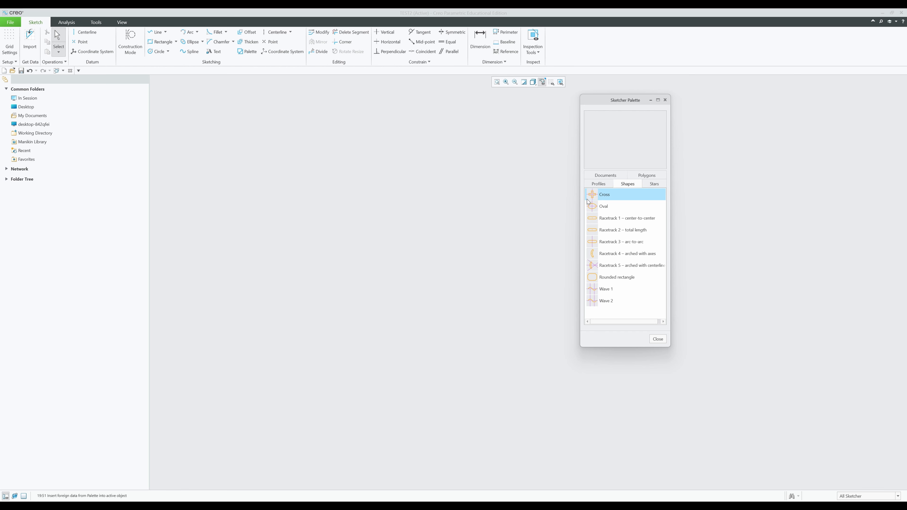
double_click(587, 202)
- Place the Cross in the sketch with a scaling factor of 2
click(434, 212)
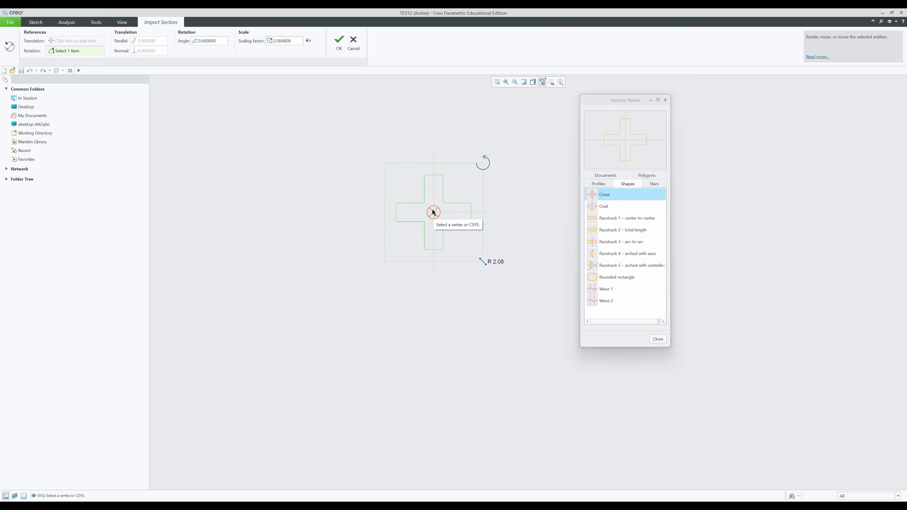
click(215, 41)
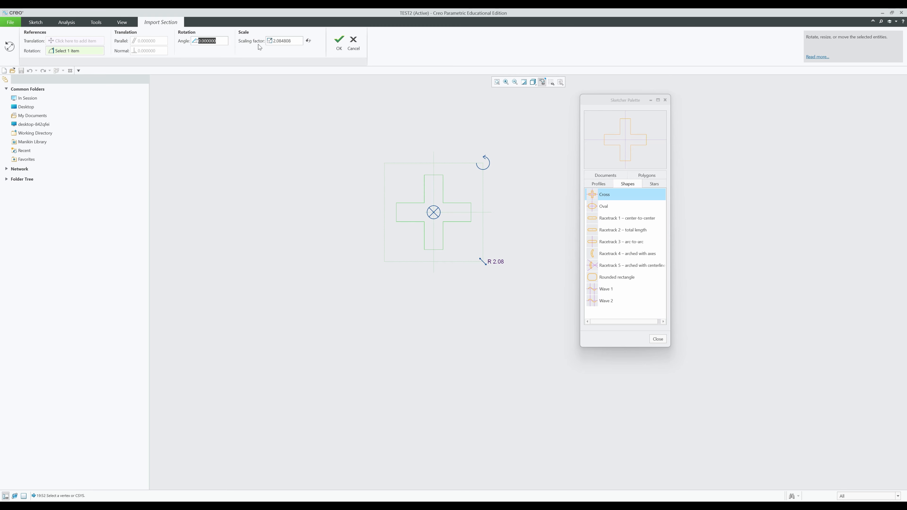
drag(300, 40, 224, 40)
text(2)
key(Return)
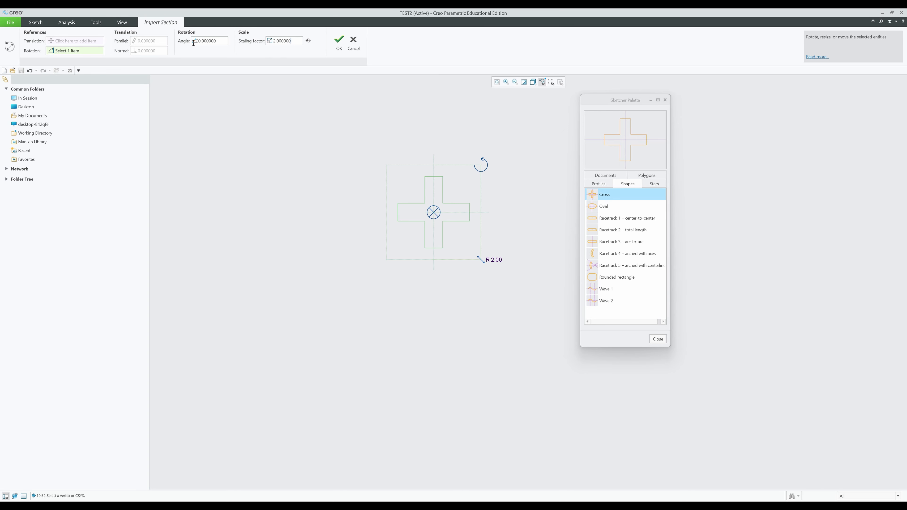
click(203, 40)
click(337, 44)
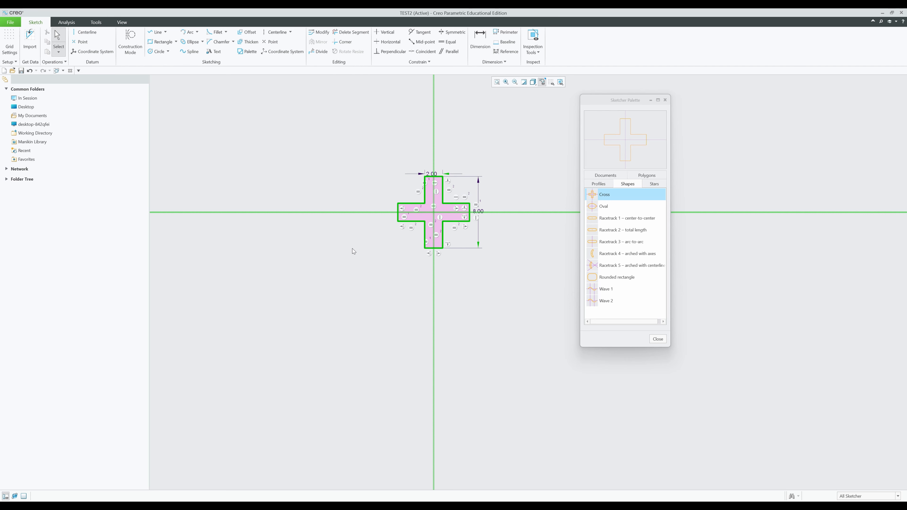
- Add an Oval from the palette's Shapes tab above-right of the cross
scroll(501, 263, up, 3)
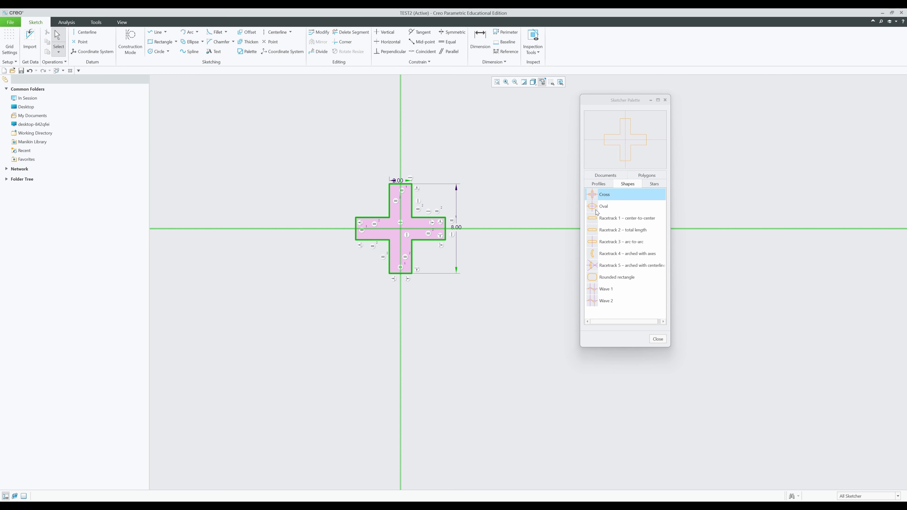
drag(461, 267, 459, 272)
middle_drag(459, 312, 356, 312)
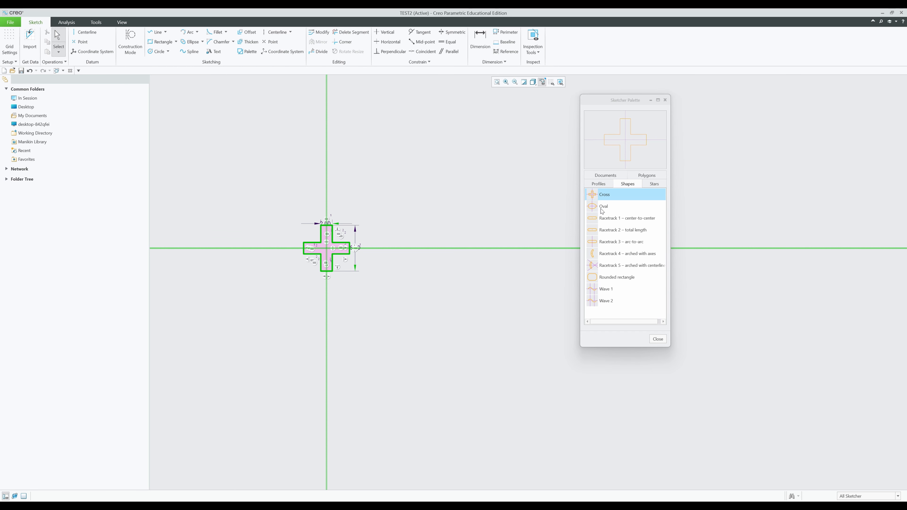
mouse_move(603, 210)
mouse_down()
mouse_move(529, 244)
mouse_move(445, 175)
mouse_up()
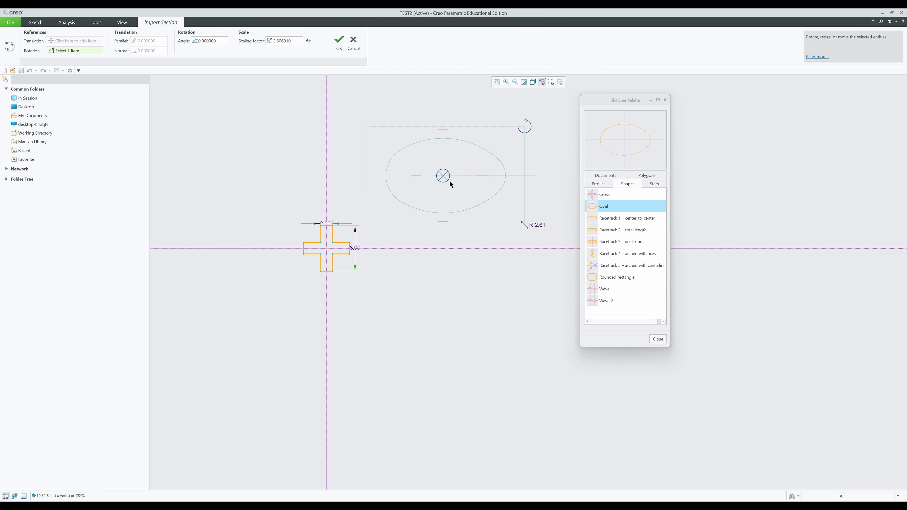
click(340, 39)
scroll(508, 314, up, 3)
mouse_move(496, 304)
middle_down()
mouse_move(447, 294)
mouse_move(325, 303)
middle_up()
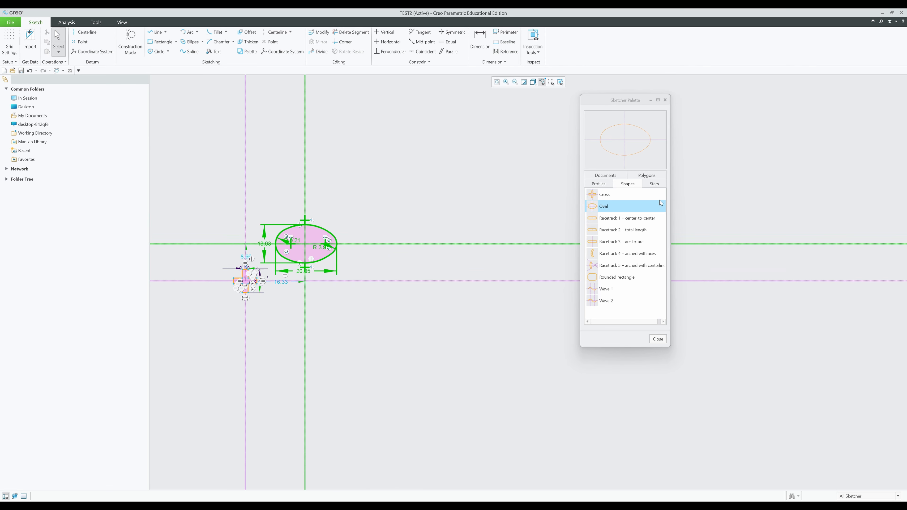
click(595, 186)
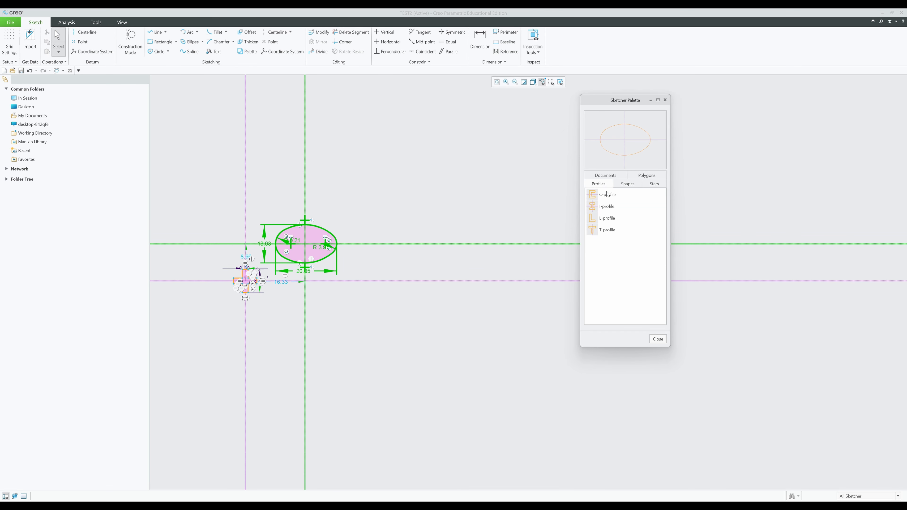
- Place the C-profile from the palette's Profiles tab into the sketch
drag(607, 195, 449, 175)
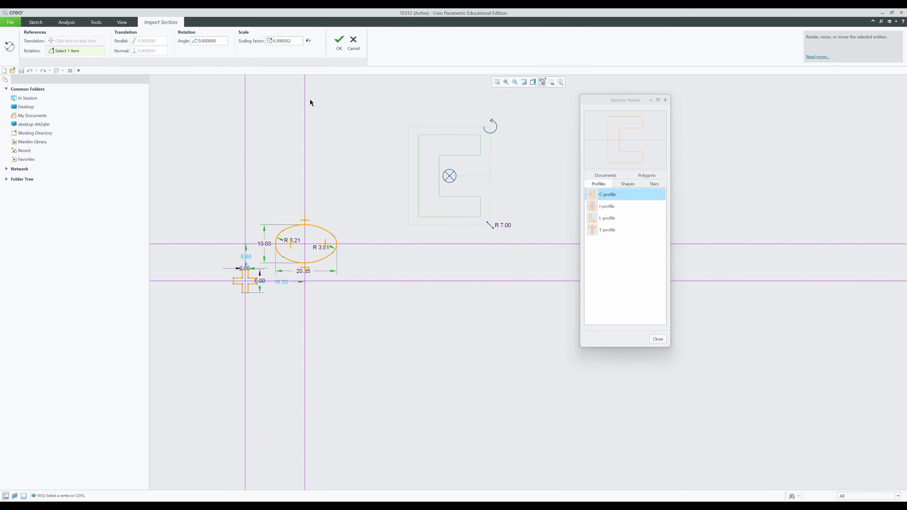
click(339, 40)
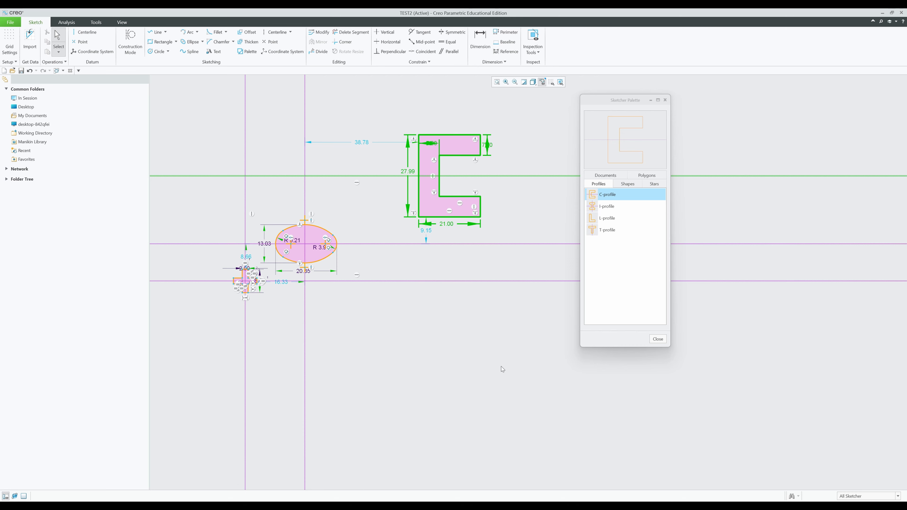
scroll(443, 318, up, 3)
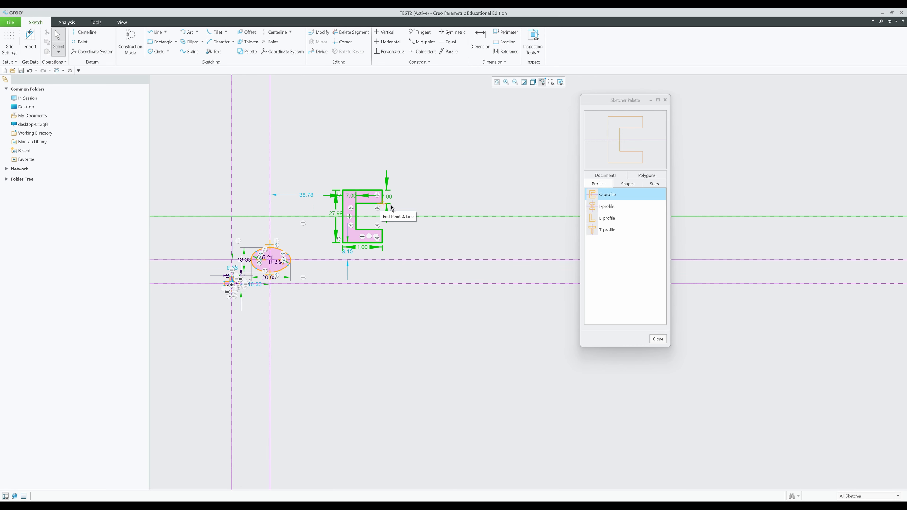
- Place a 12-tip star from the Stars tab into the sketch
click(636, 187)
click(655, 184)
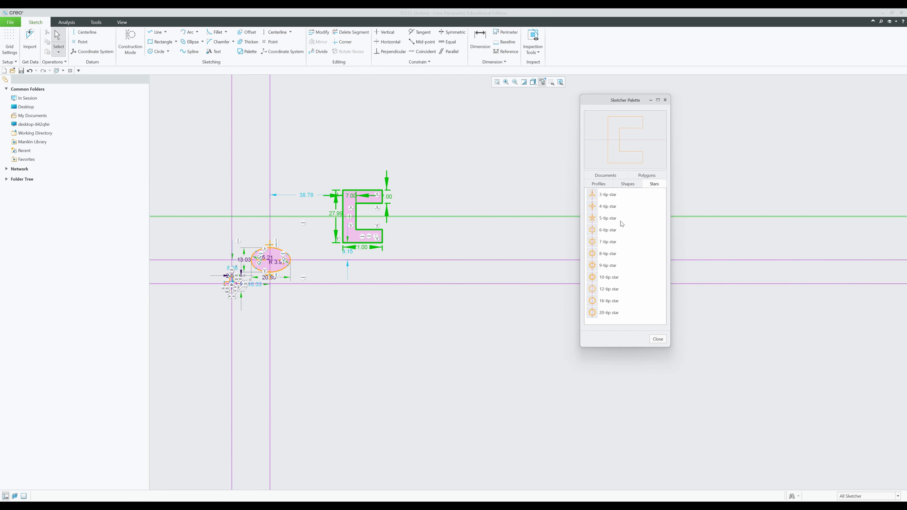
click(612, 289)
click(479, 160)
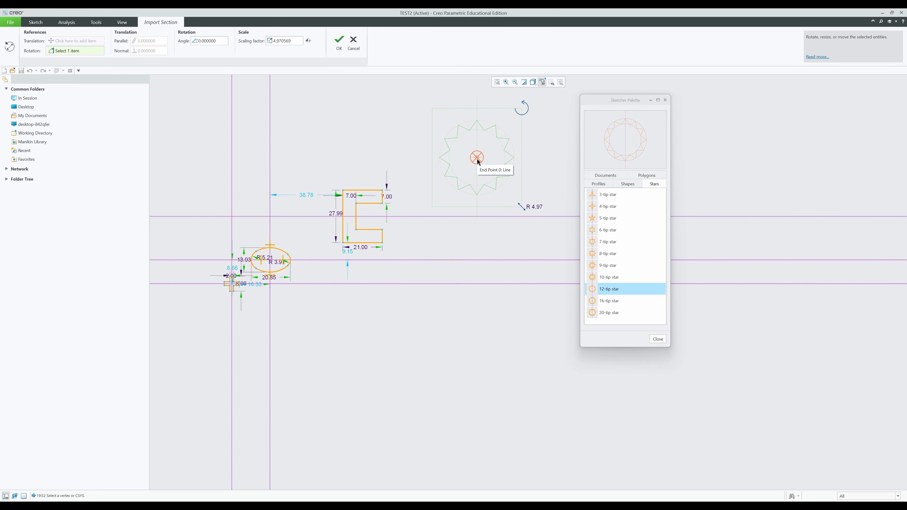
middle_click(477, 157)
scroll(467, 322, up, 2)
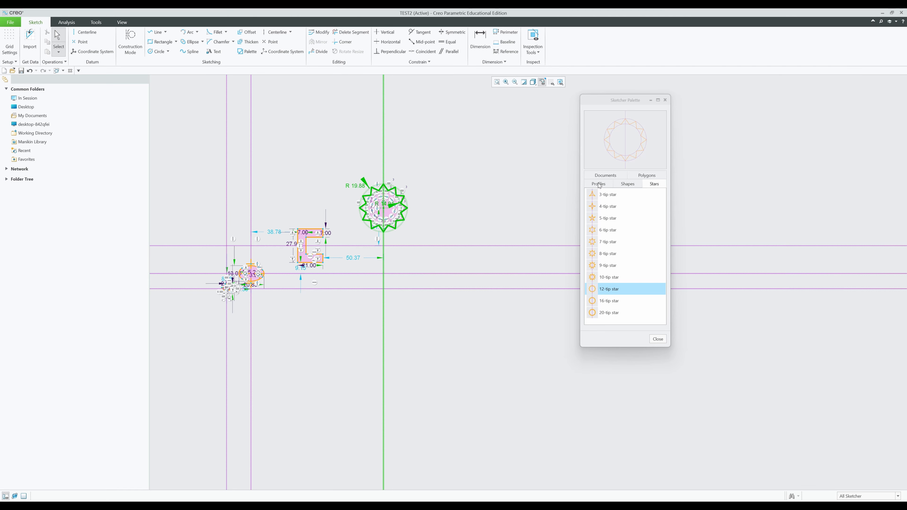
- Add a 6-Sided Hexagon from the Polygons tab and close the palette
click(642, 176)
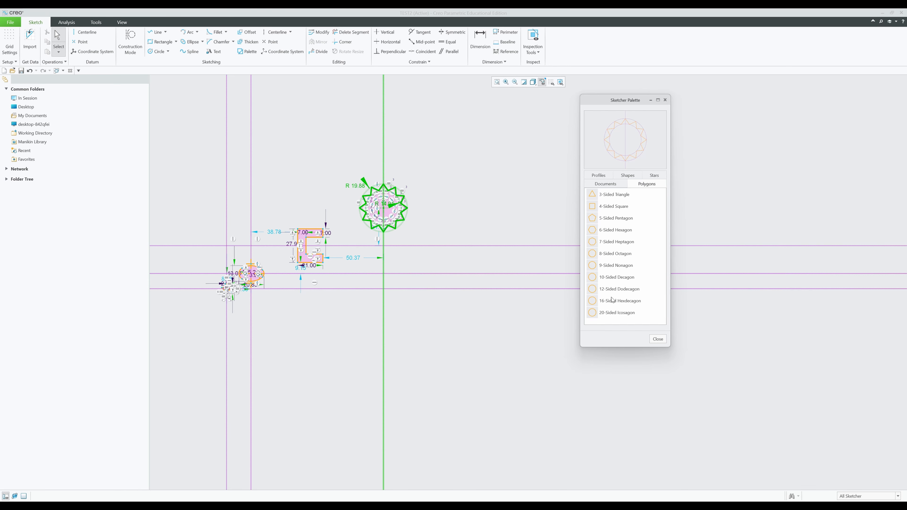
mouse_move(612, 230)
mouse_down()
mouse_move(769, 188)
mouse_move(473, 179)
mouse_up()
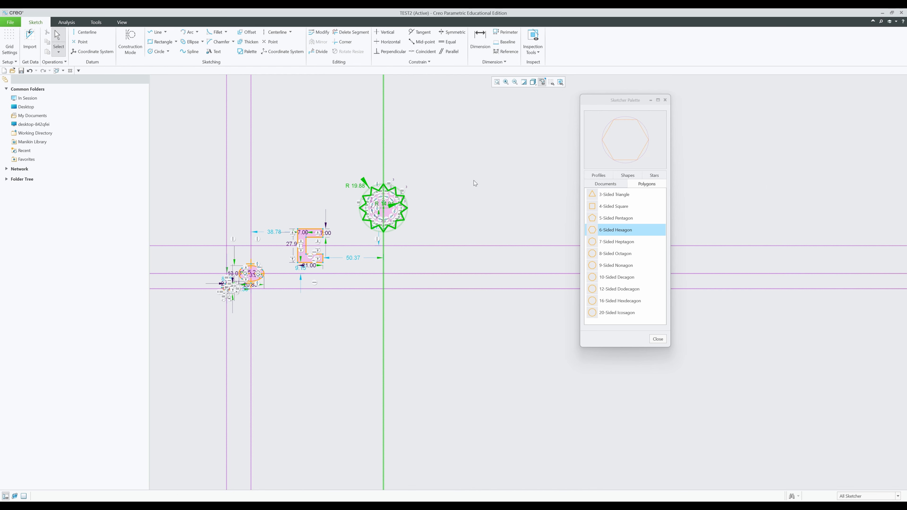
click(341, 50)
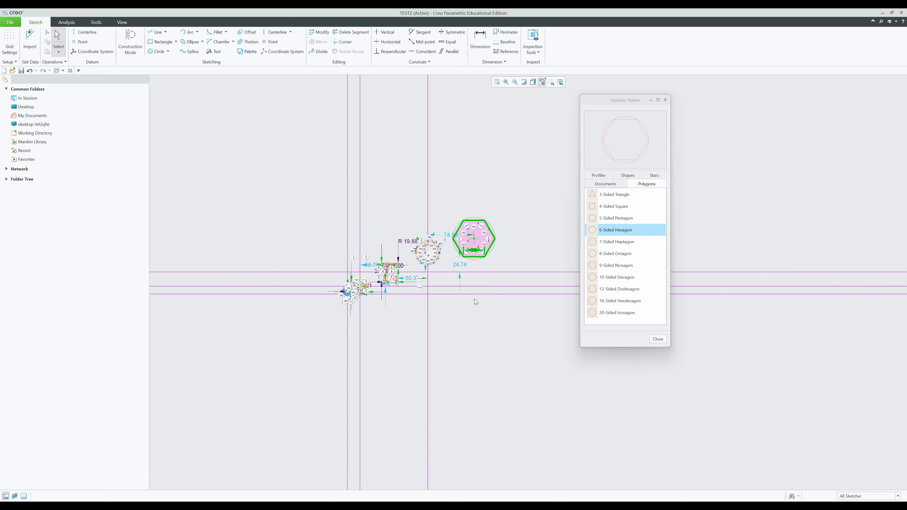
scroll(445, 328, down, 5)
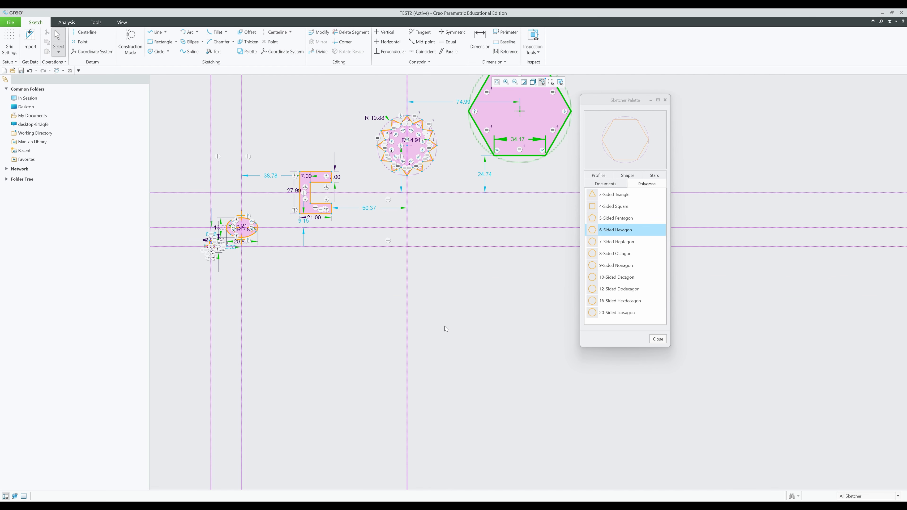
scroll(487, 368, up, 2)
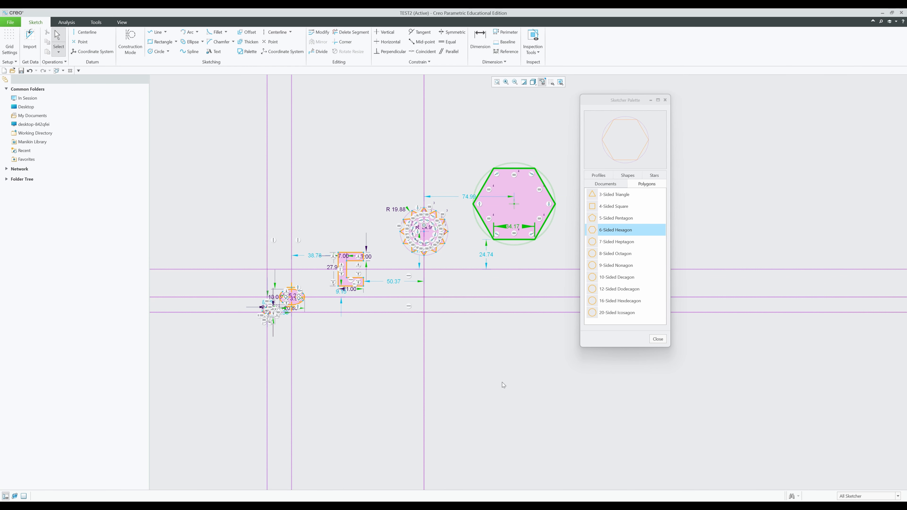
click(657, 339)
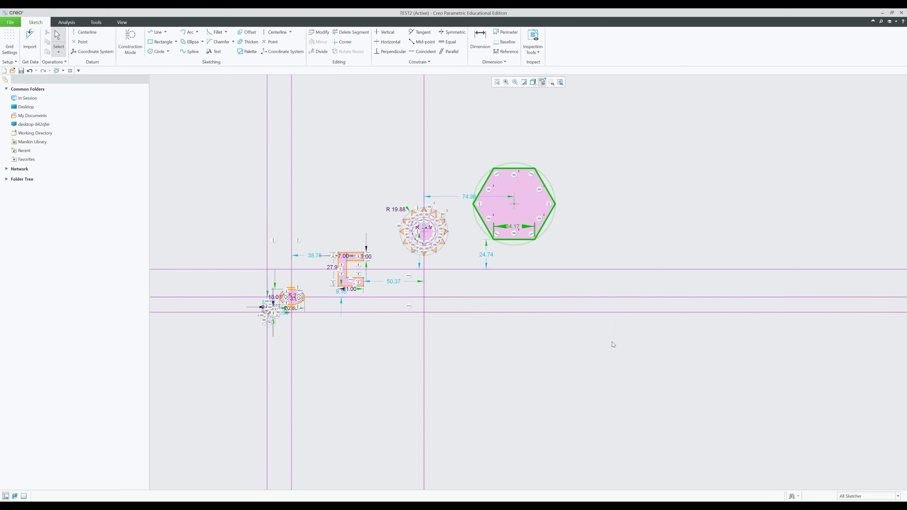
middle_drag(554, 355, 604, 332)
- Box-select all the palette shapes right to left and delete them
drag(681, 377, 283, 182)
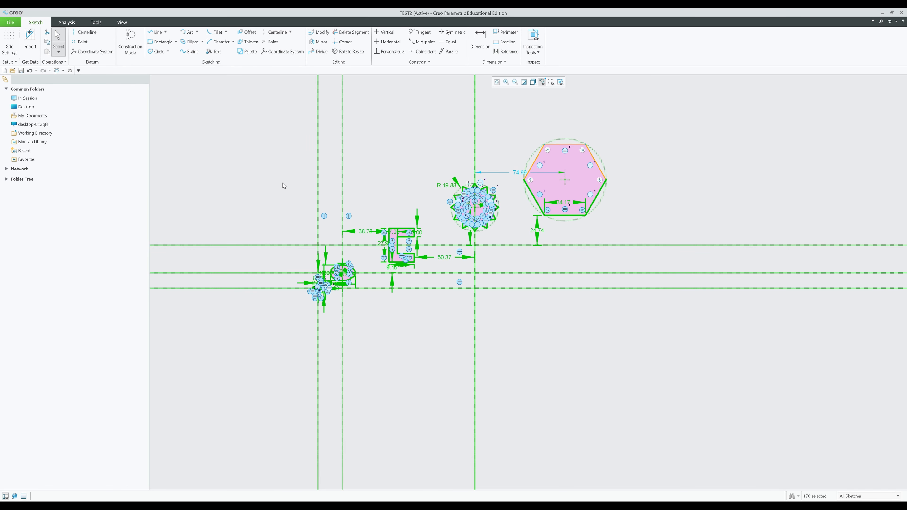
click(535, 322)
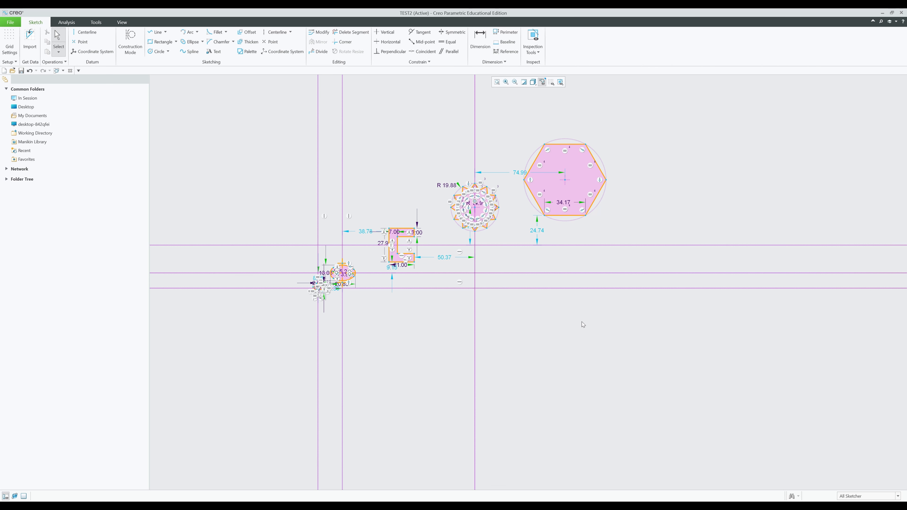
drag(703, 371, 293, 146)
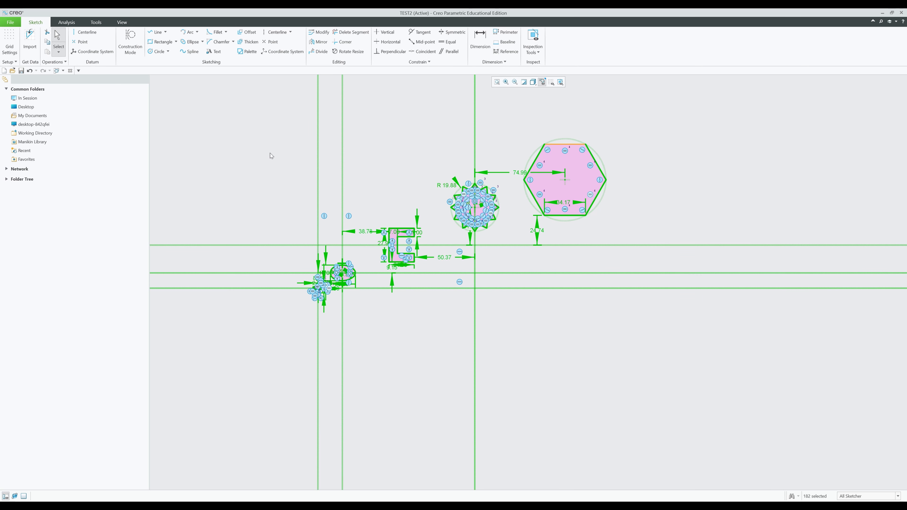
click(590, 310)
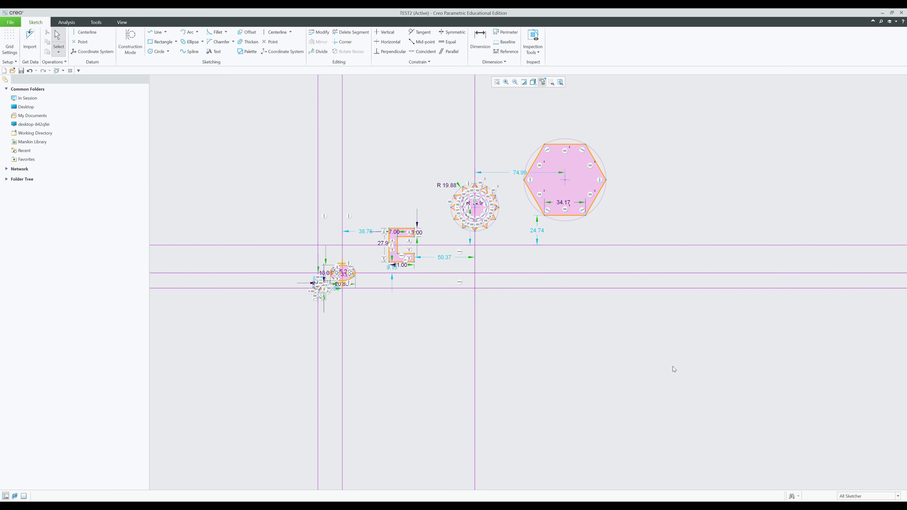
mouse_move(691, 382)
mouse_down()
mouse_move(503, 356)
mouse_move(314, 123)
mouse_up()
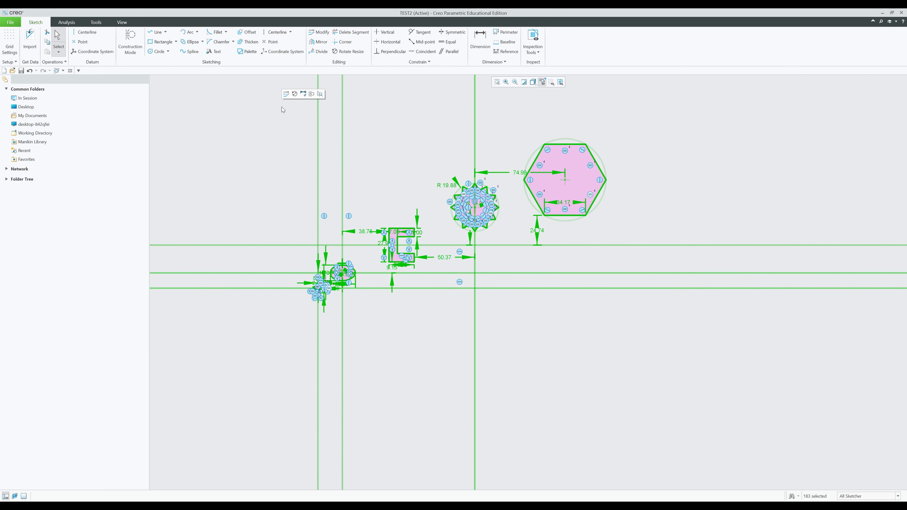
key(Delete)
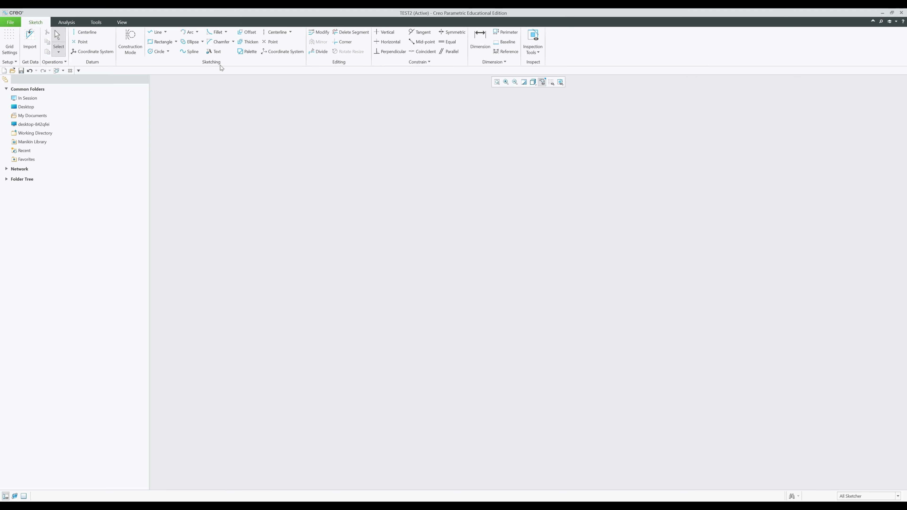